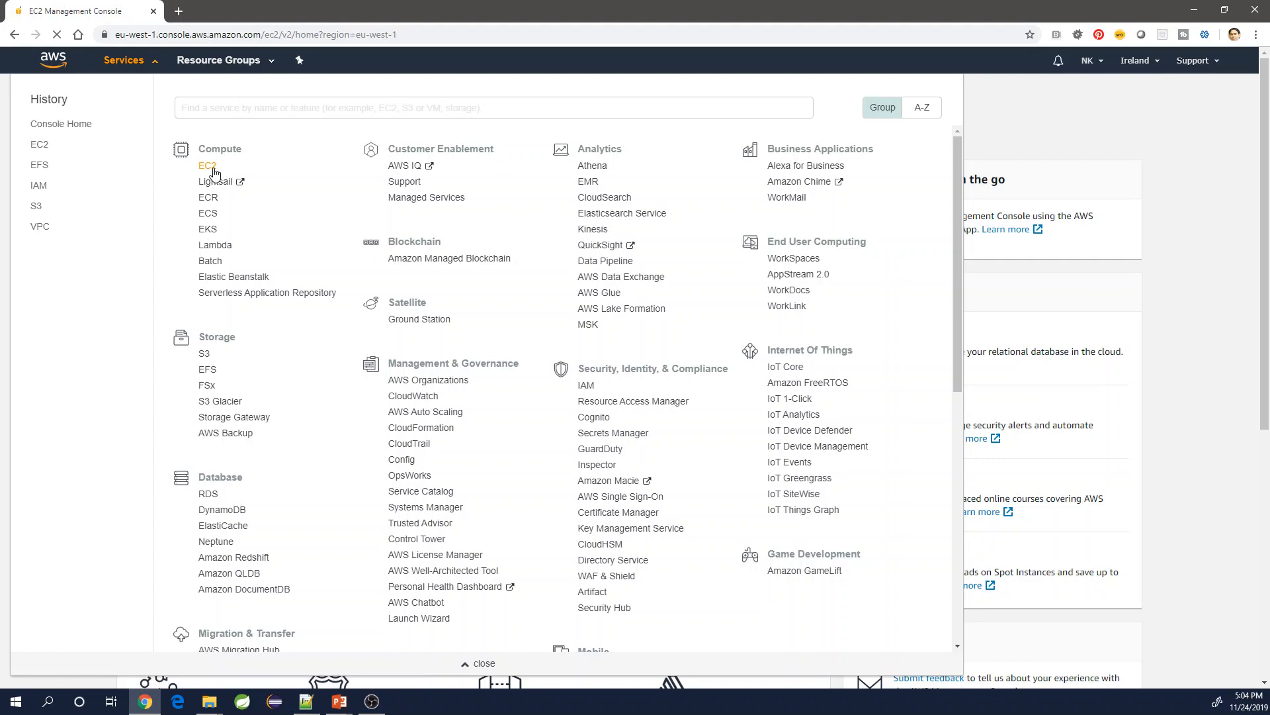
# Step: Open the EC2 service in the Ireland region, go to its instances list and start launching a new instance
pyautogui.click(208, 166)
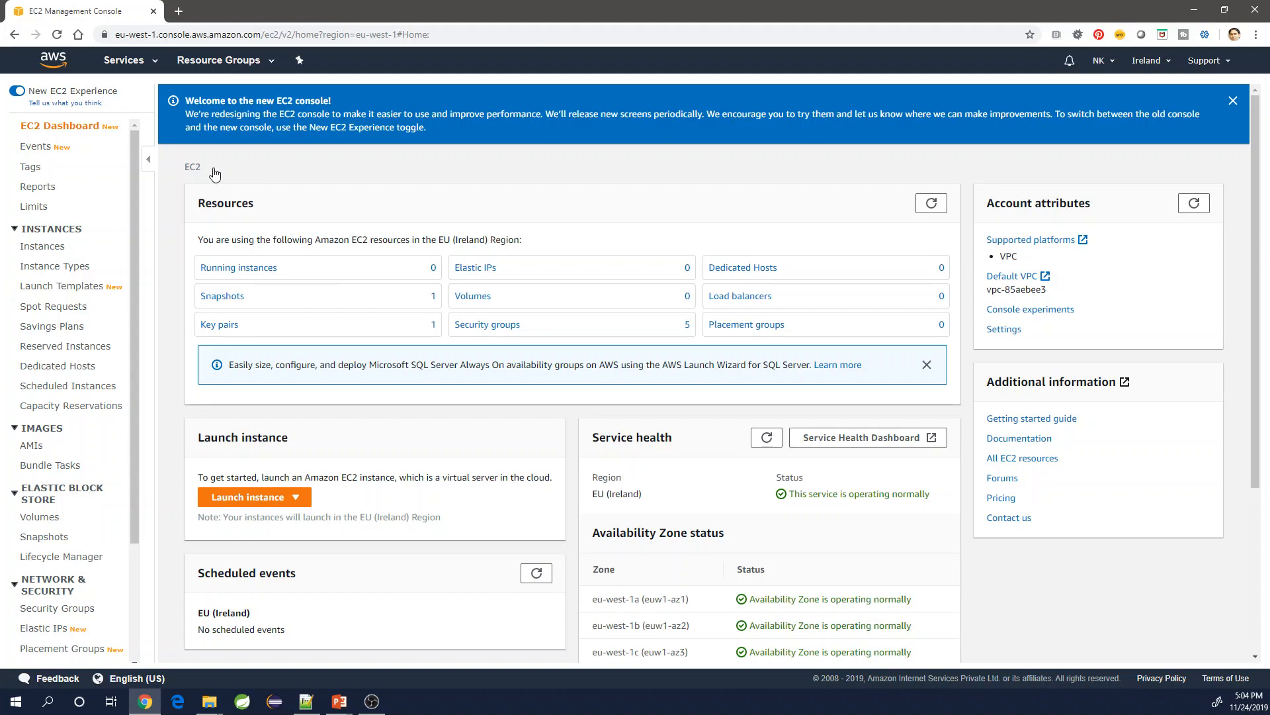
pyautogui.click(1154, 64)
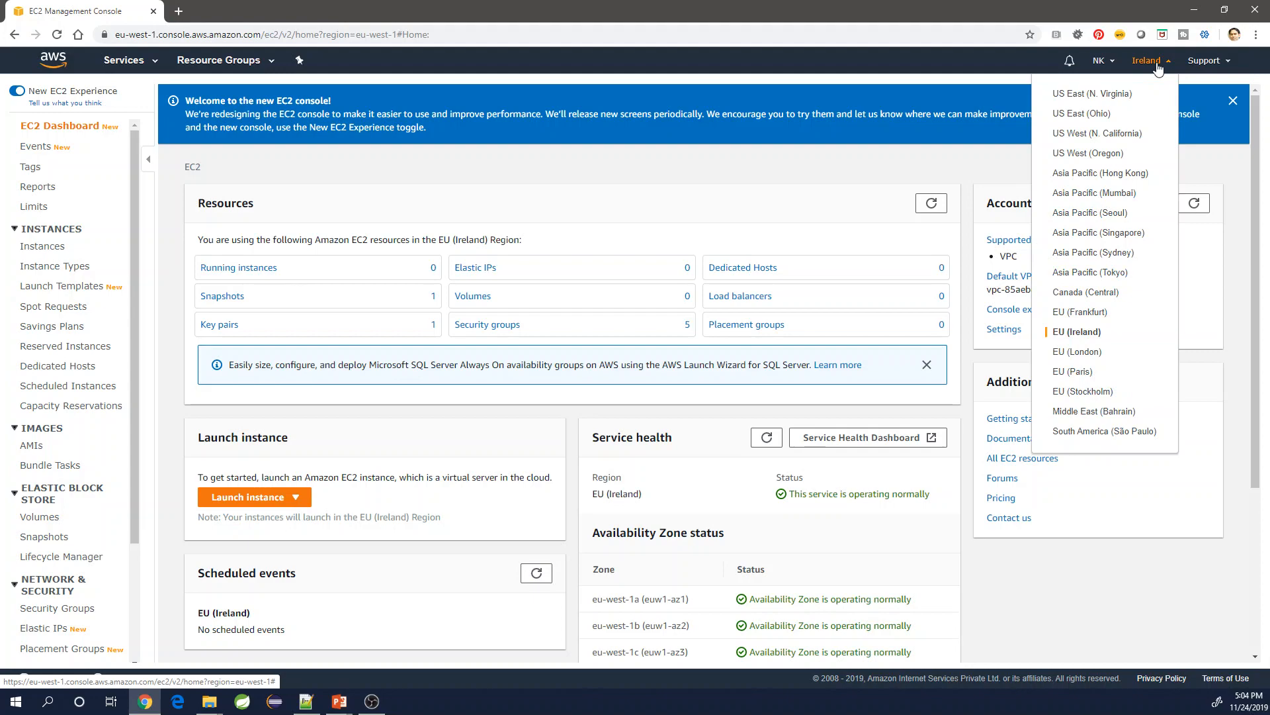
pyautogui.click(1158, 68)
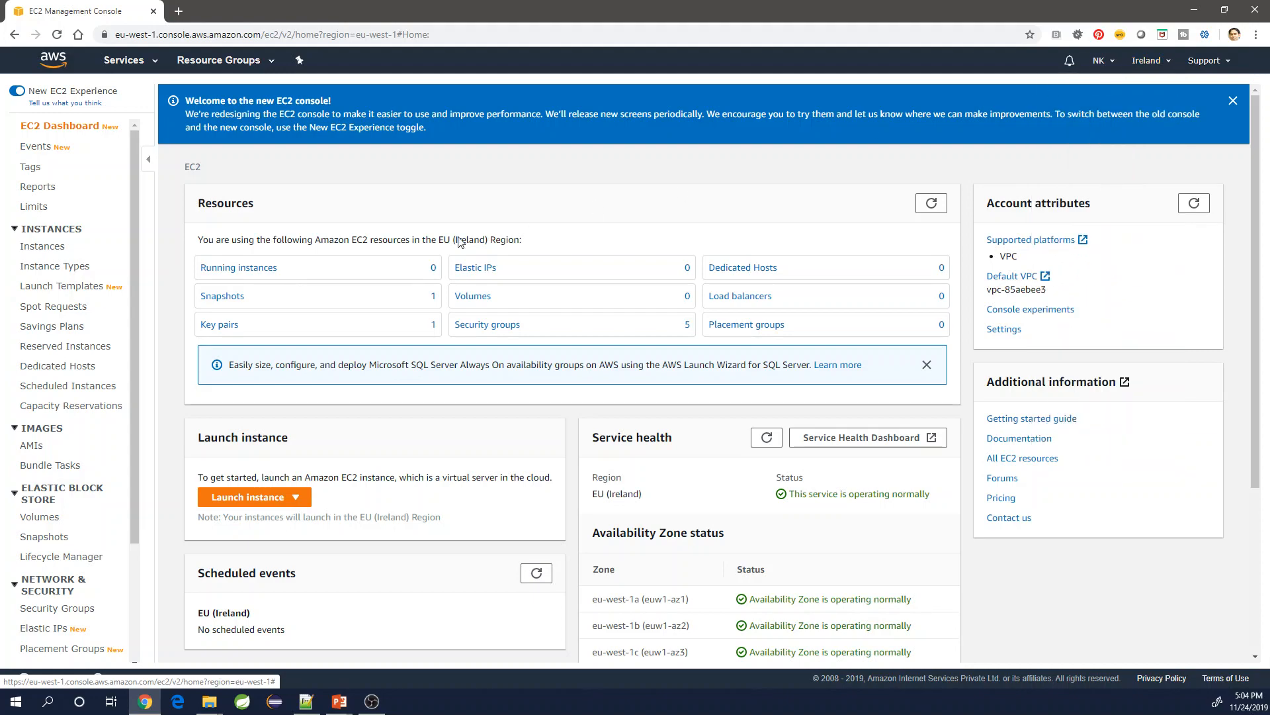
pyautogui.click(244, 272)
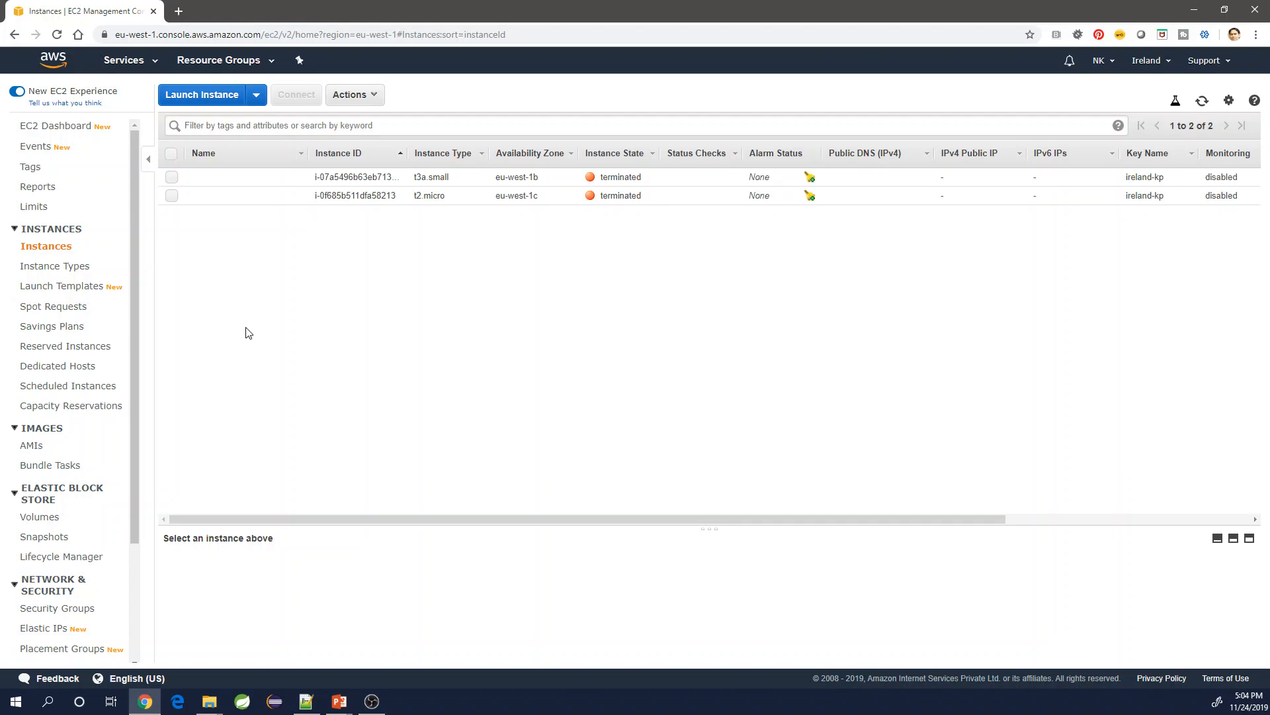
pyautogui.click(202, 96)
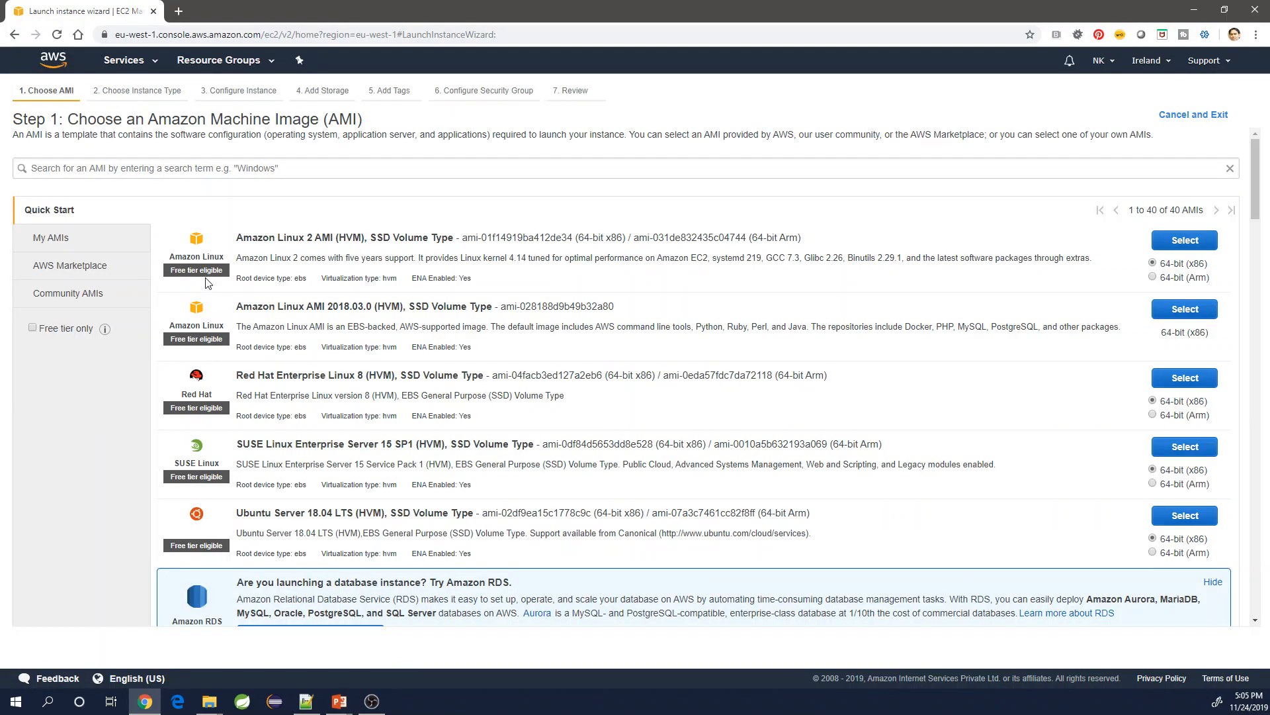
# Step: Search the machine images for wordpress and choose WordPress Certified by Bitnami and Automattic from AWS Marketplace
pyautogui.click(163, 169)
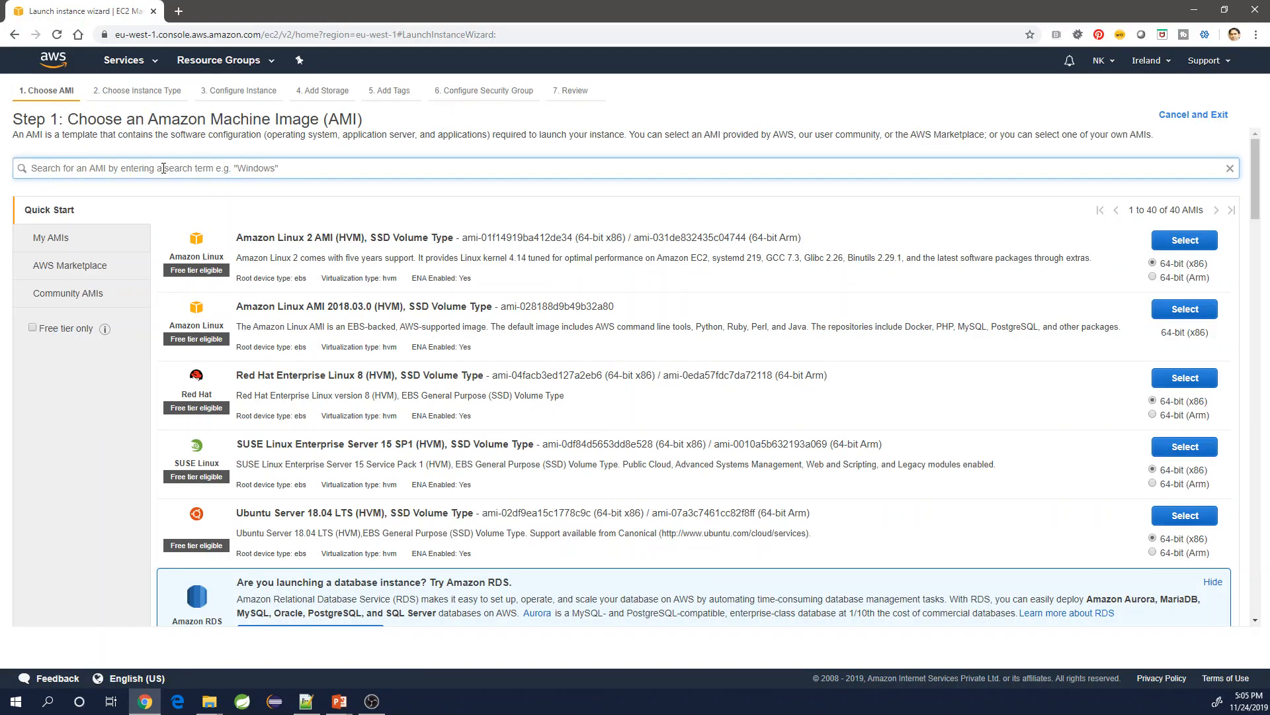
pyautogui.write('wordpress')
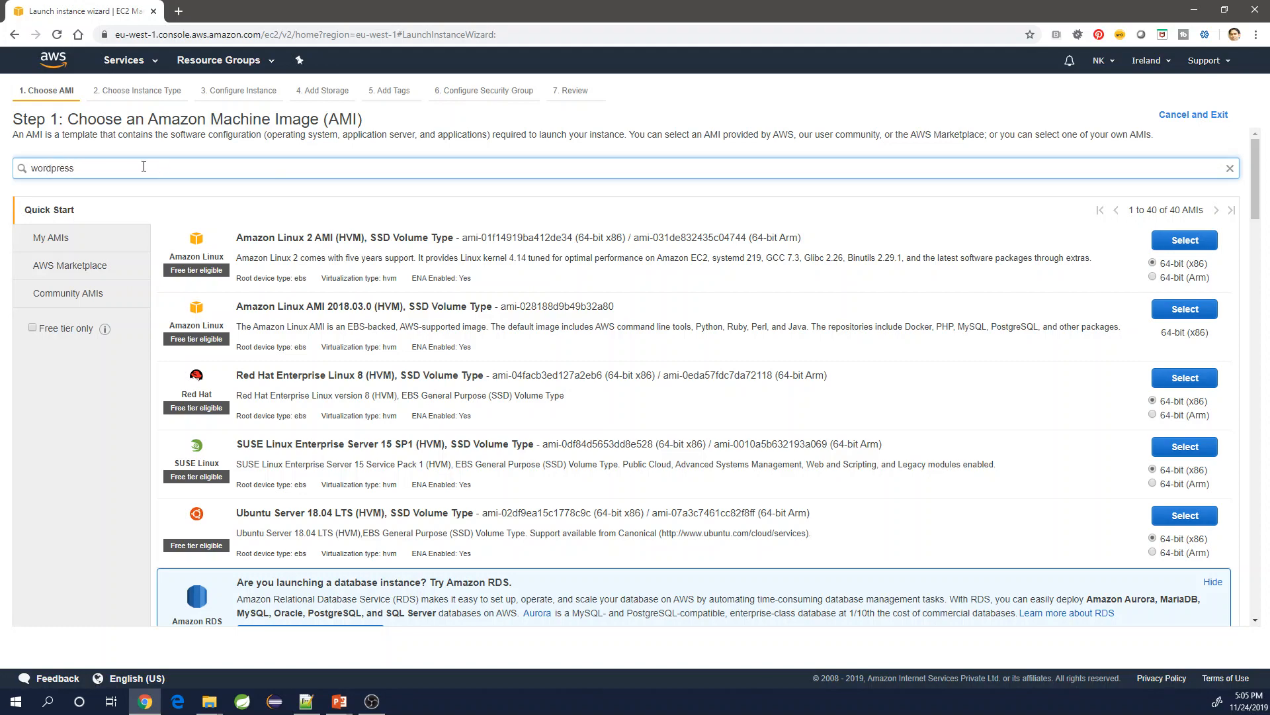
pyautogui.press('Return')
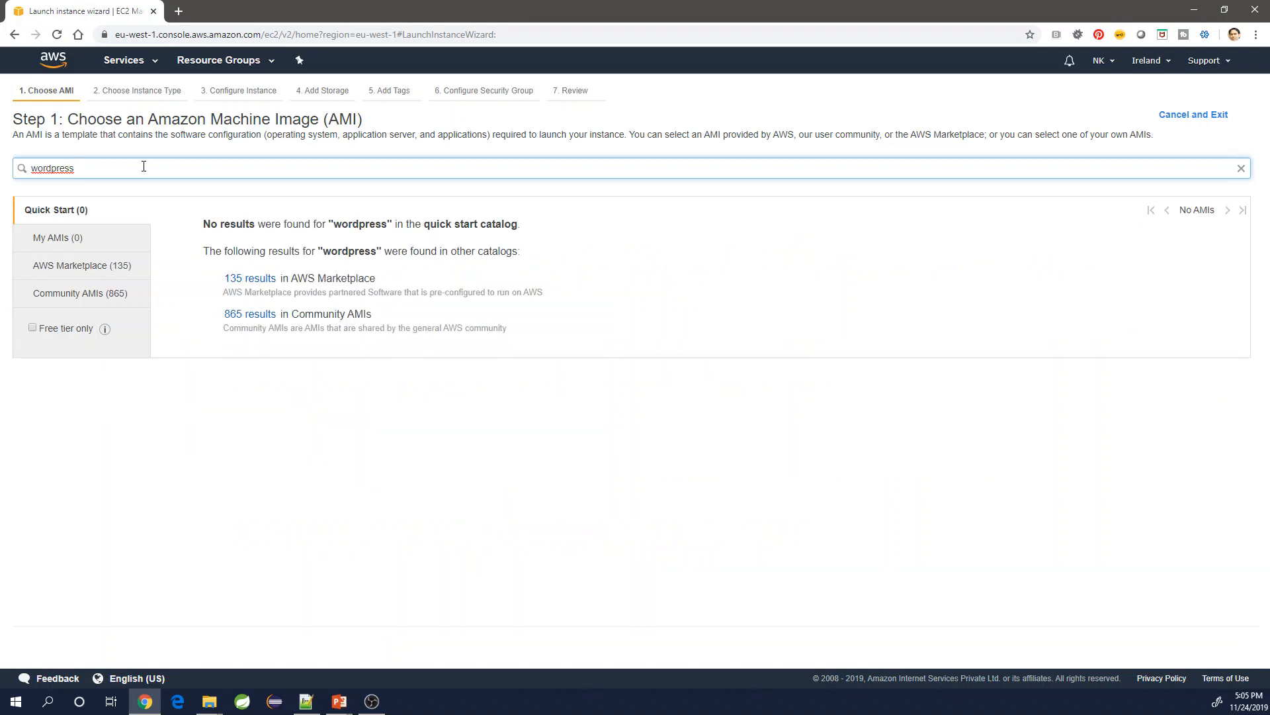
pyautogui.click(265, 280)
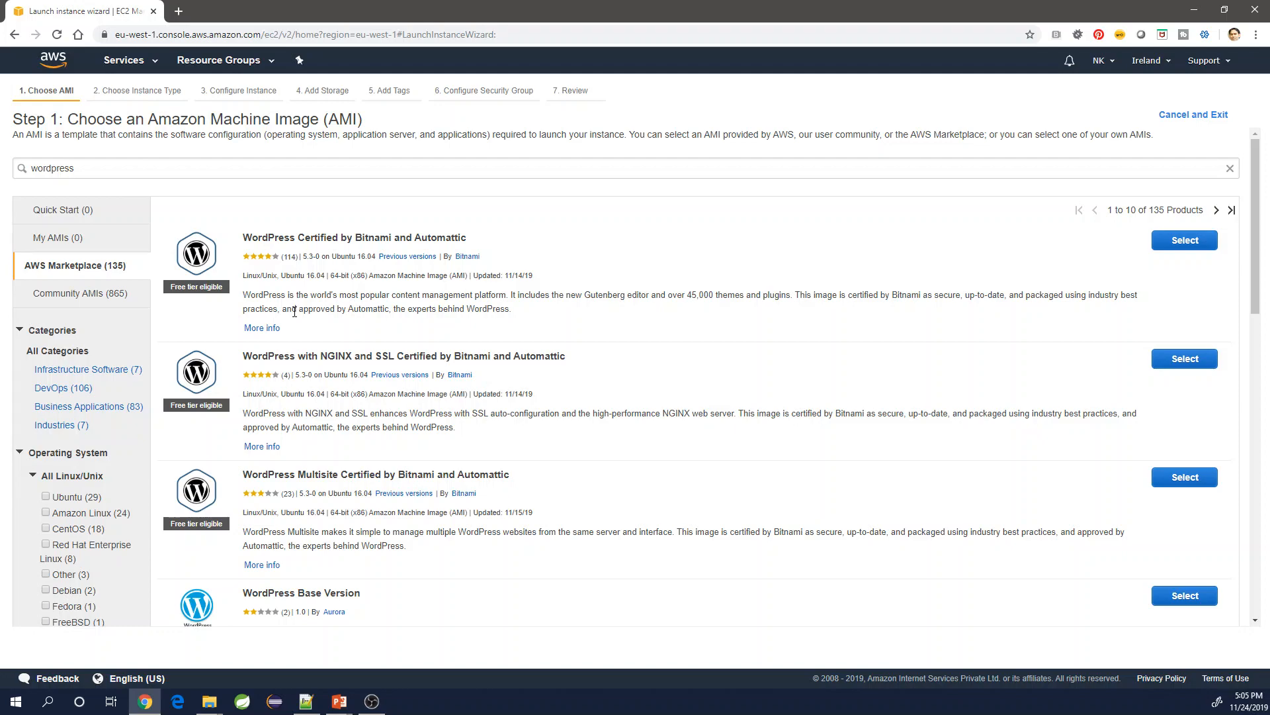
pyautogui.click(1190, 241)
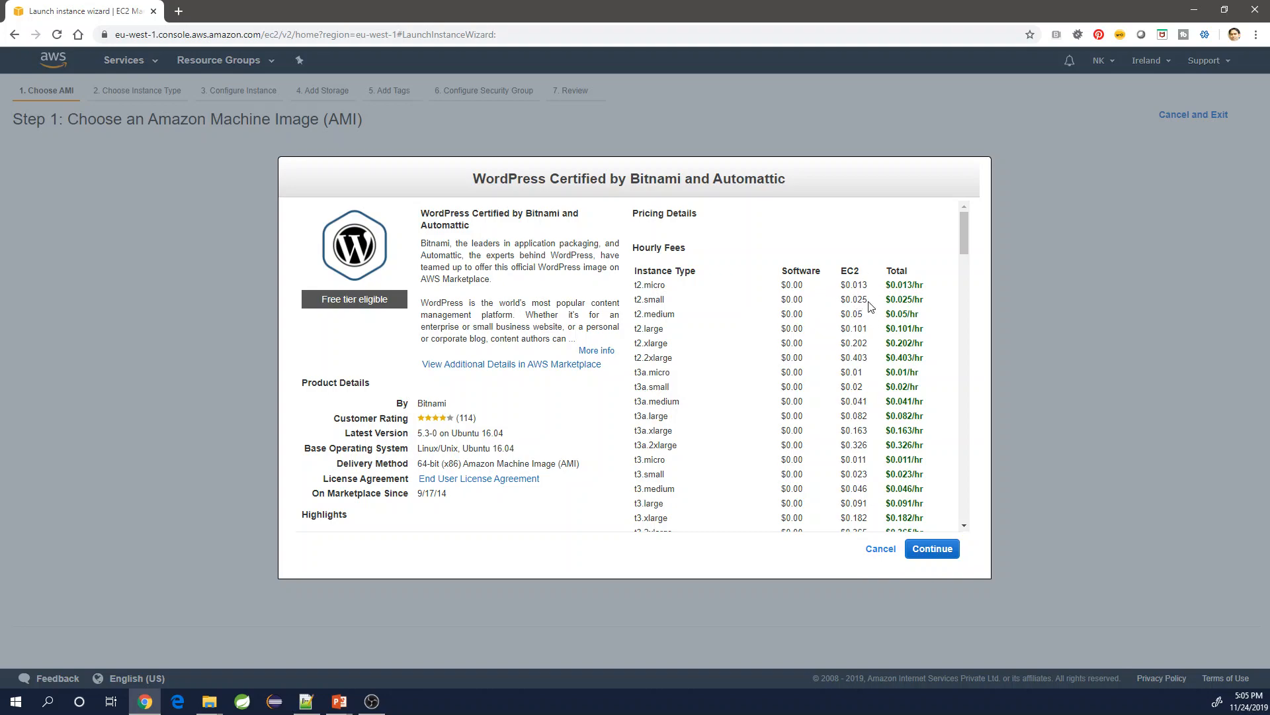
pyautogui.click(944, 549)
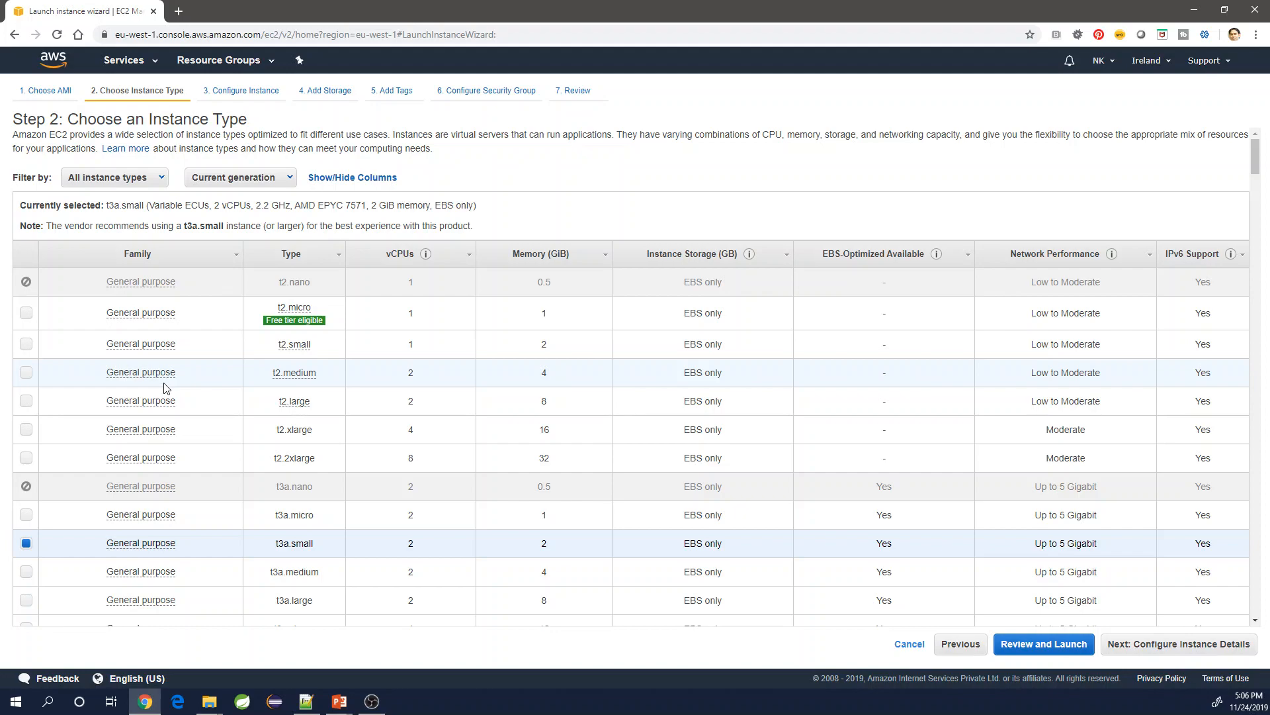
# Step: Choose the t2.micro instance type and proceed to the launch review with default details, storage, tags and security group
pyautogui.click(27, 313)
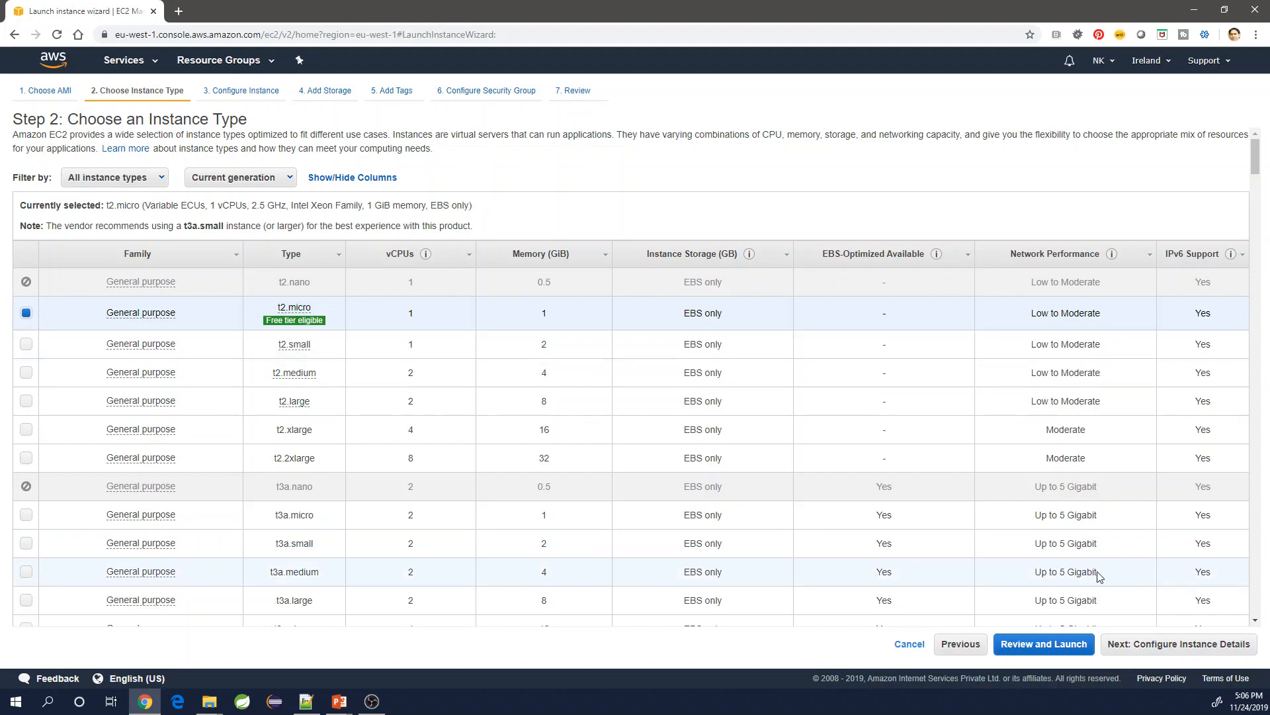
pyautogui.click(1146, 652)
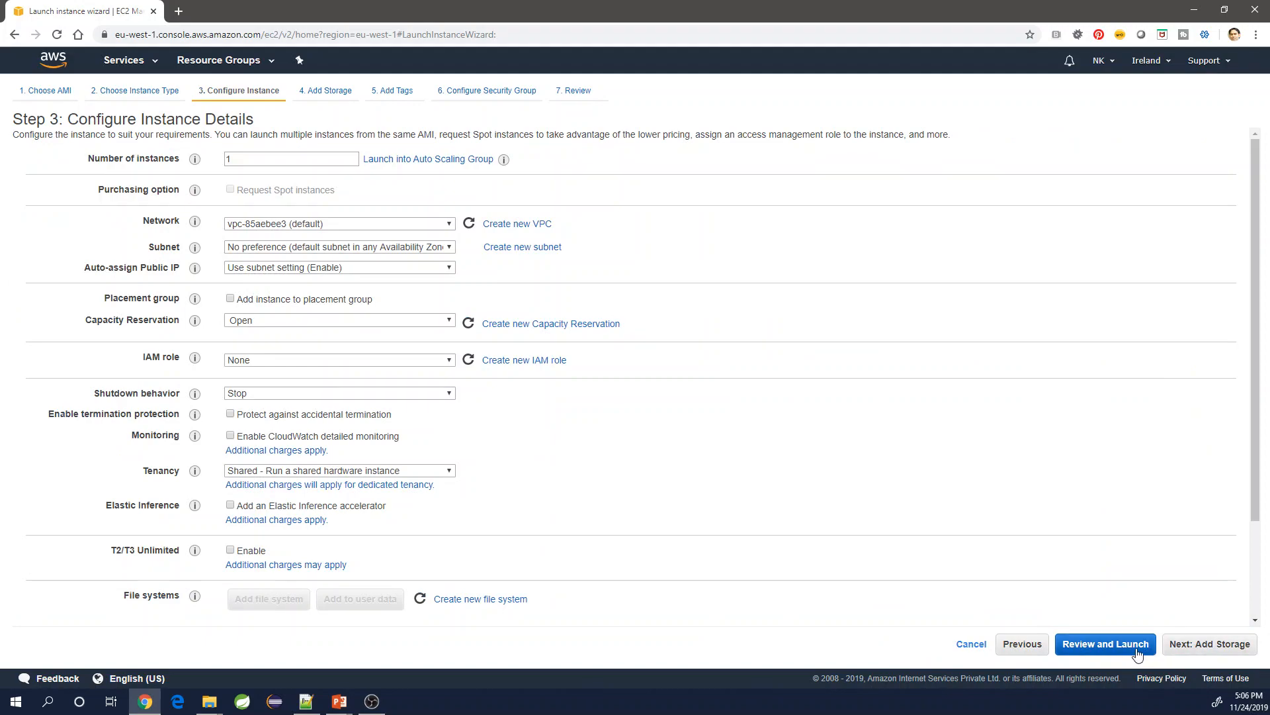
pyautogui.click(1181, 652)
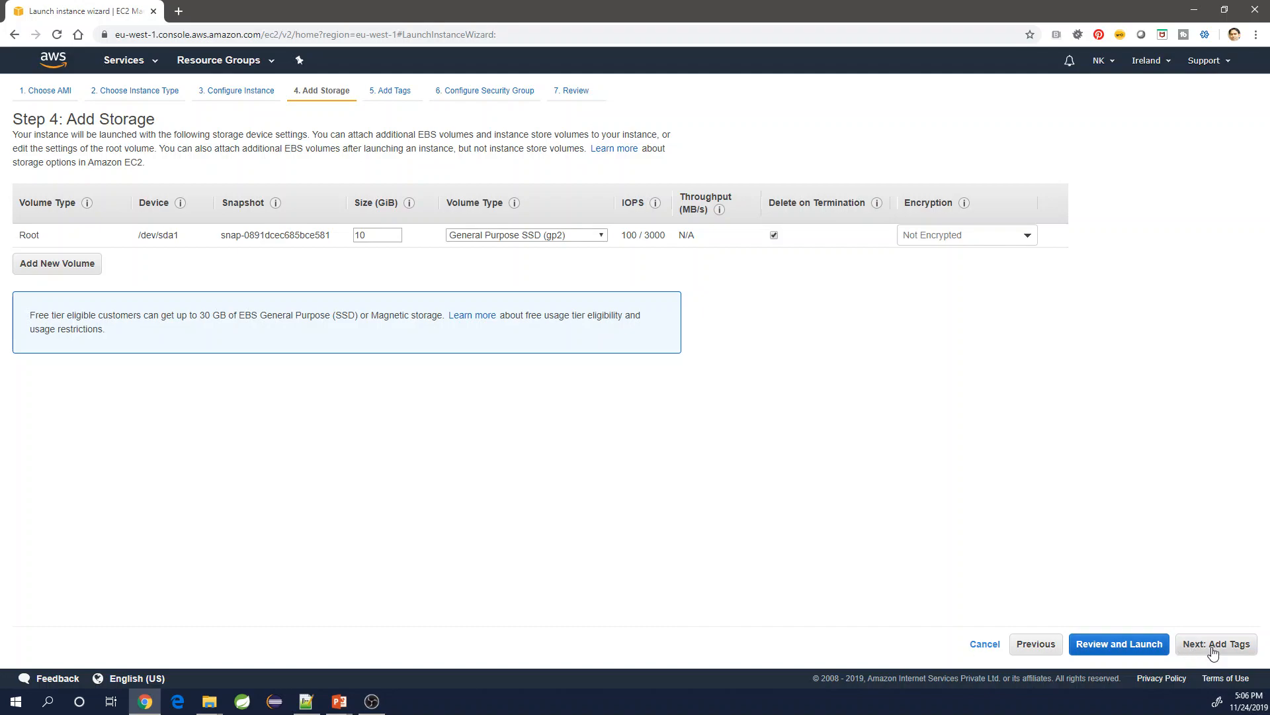
pyautogui.click(1205, 651)
pyautogui.click(1198, 648)
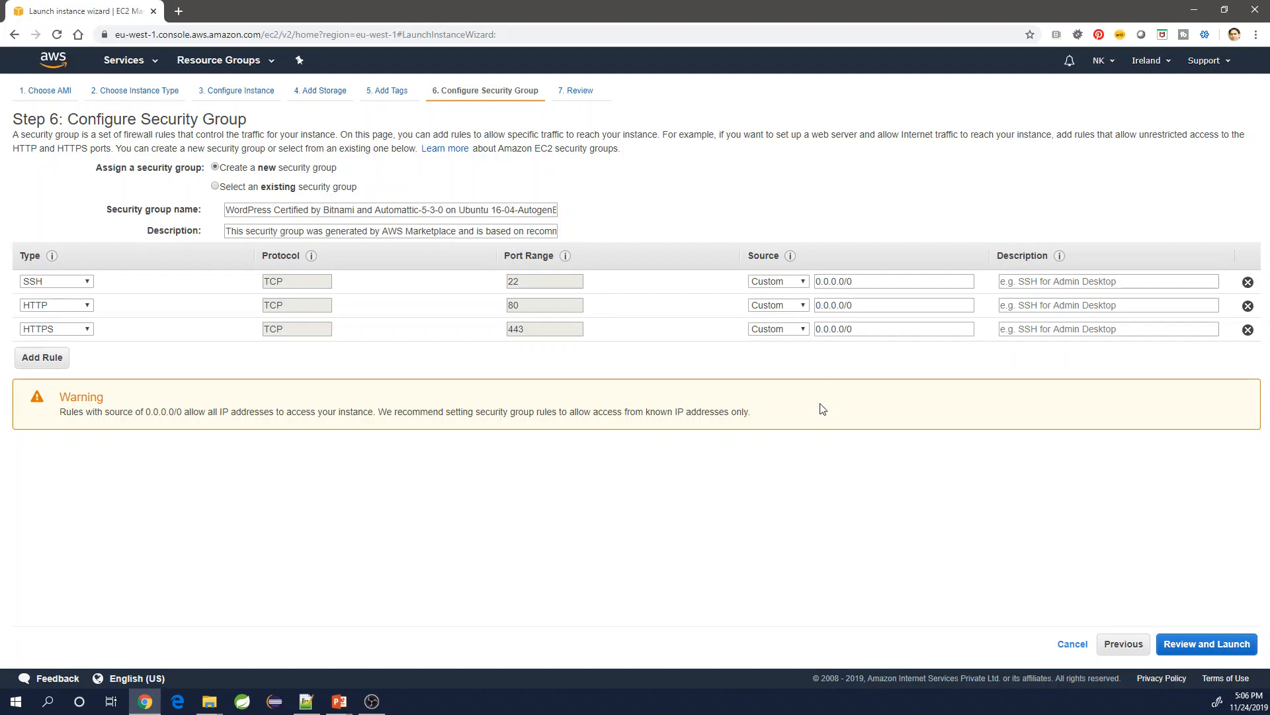
pyautogui.click(1207, 647)
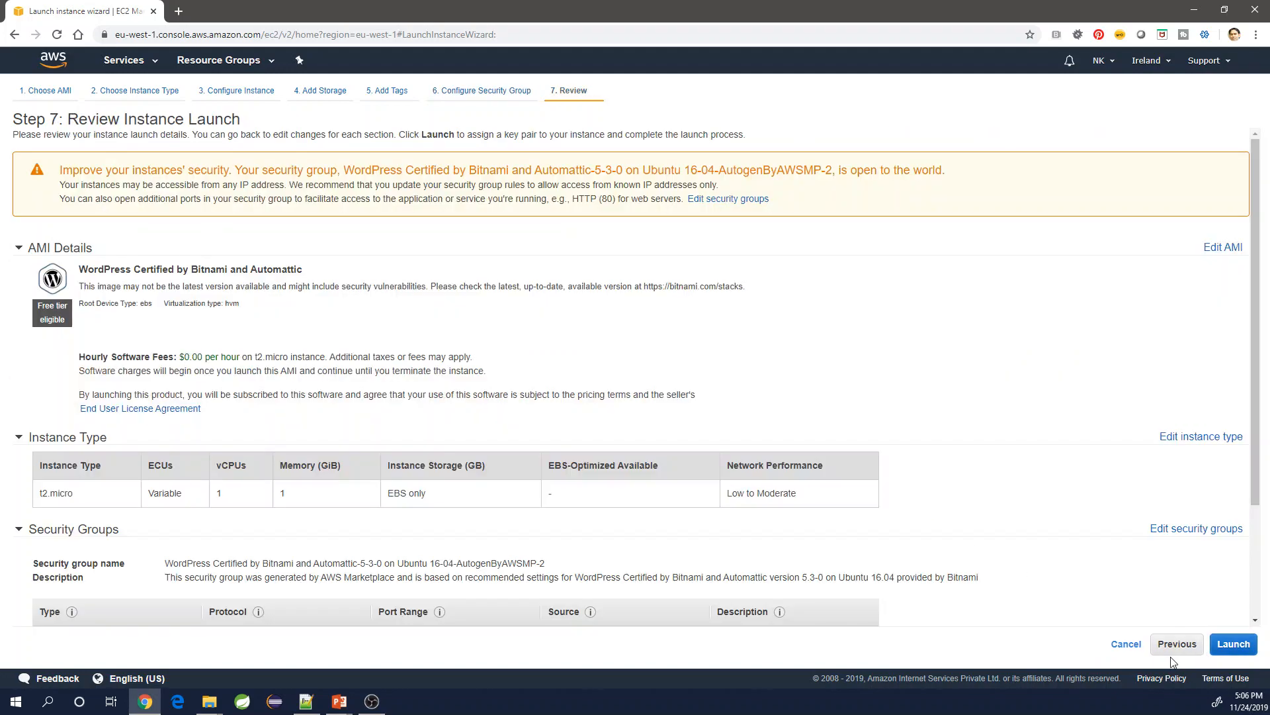
# Step: Launch the instance with the existing key pair ireland-kp, acknowledging private key access, and open it in the instances list
pyautogui.click(1233, 644)
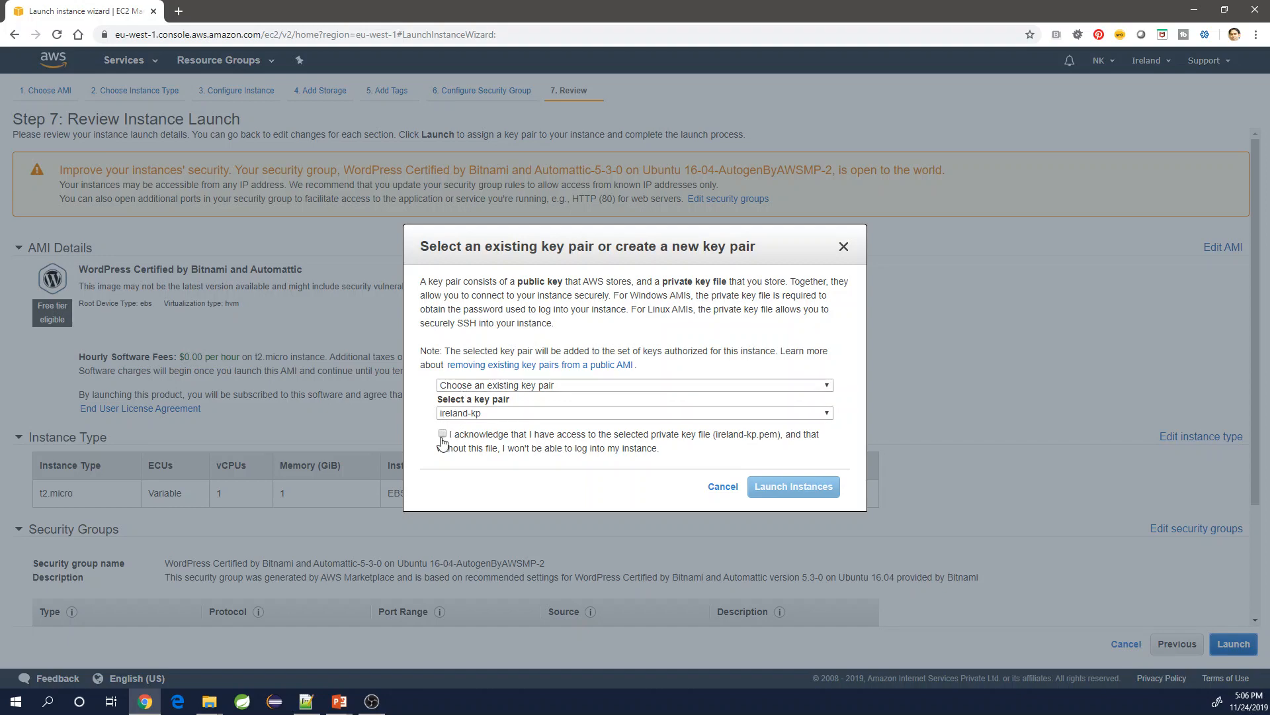
pyautogui.click(442, 435)
pyautogui.click(794, 487)
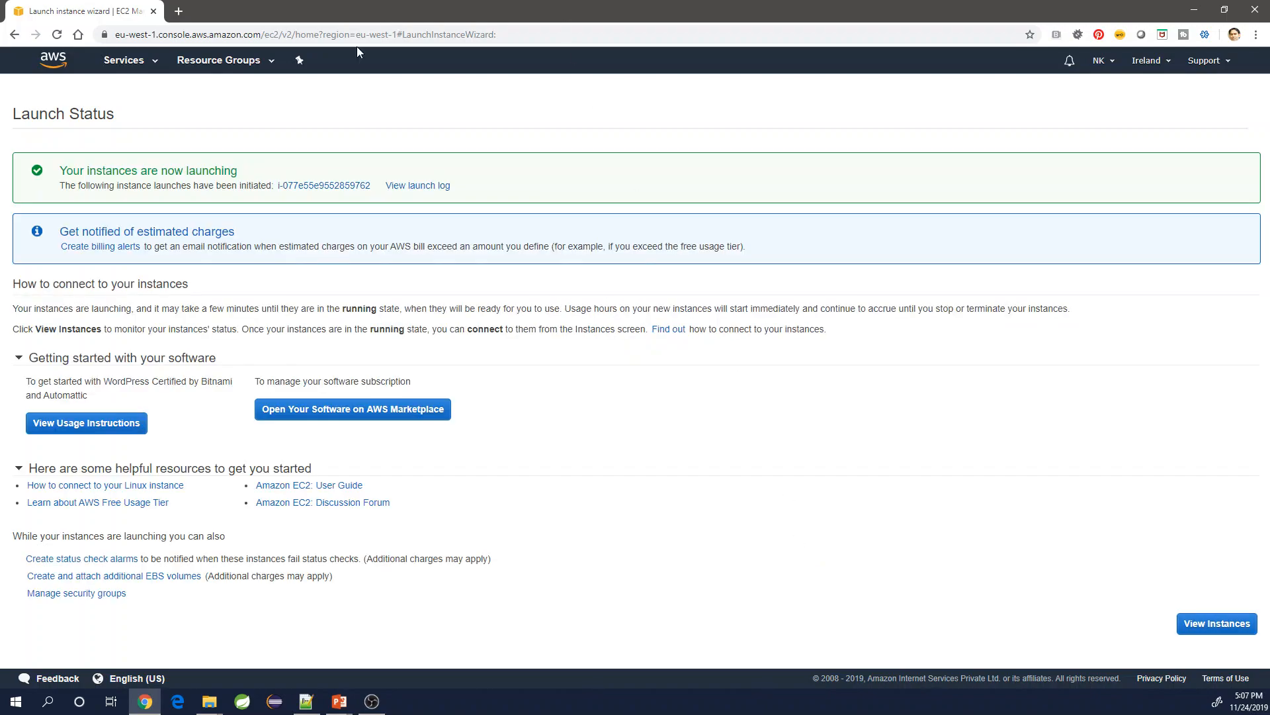
pyautogui.click(344, 186)
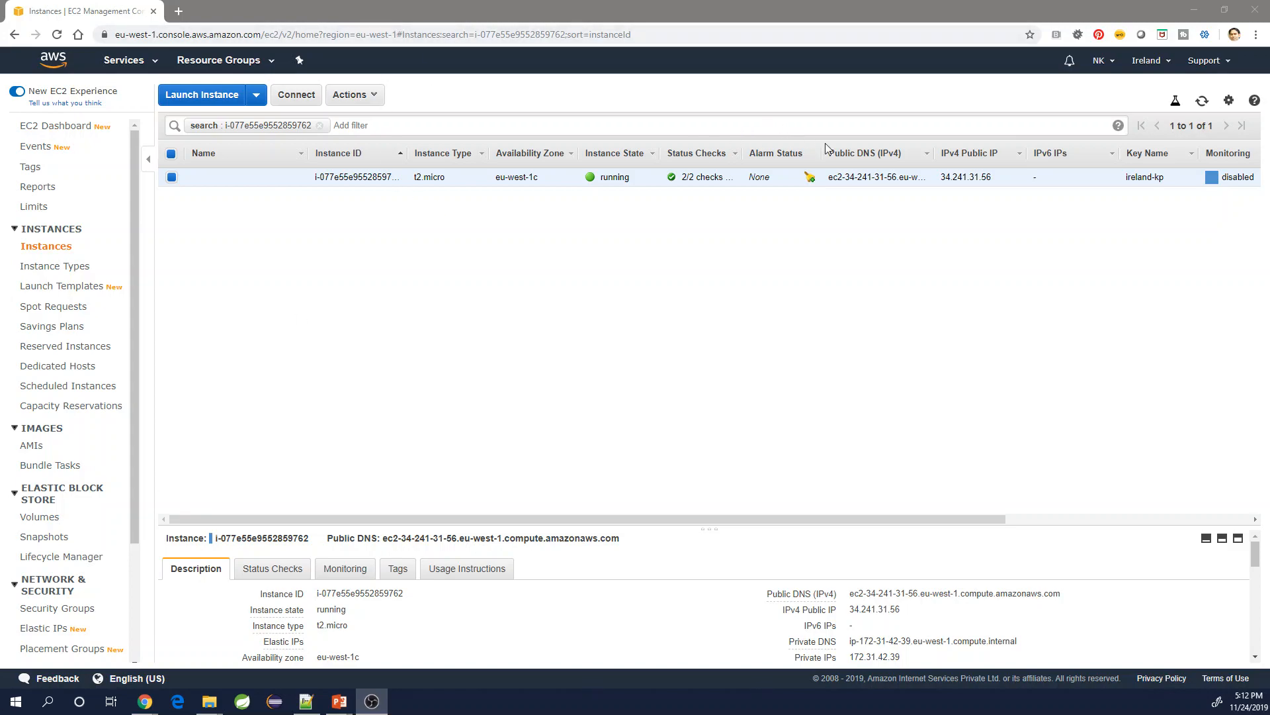
# Step: Open the system log of the running WordPress instance
pyautogui.click(365, 95)
pyautogui.click(221, 217)
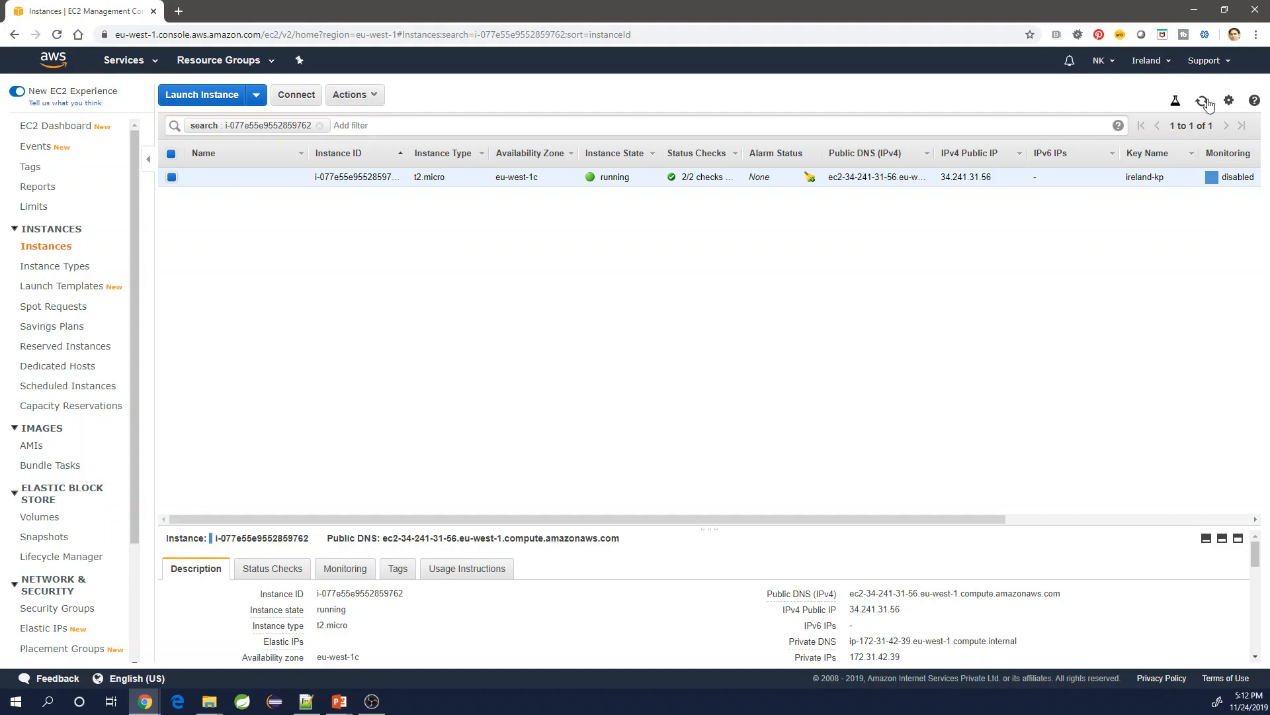
pyautogui.click(350, 95)
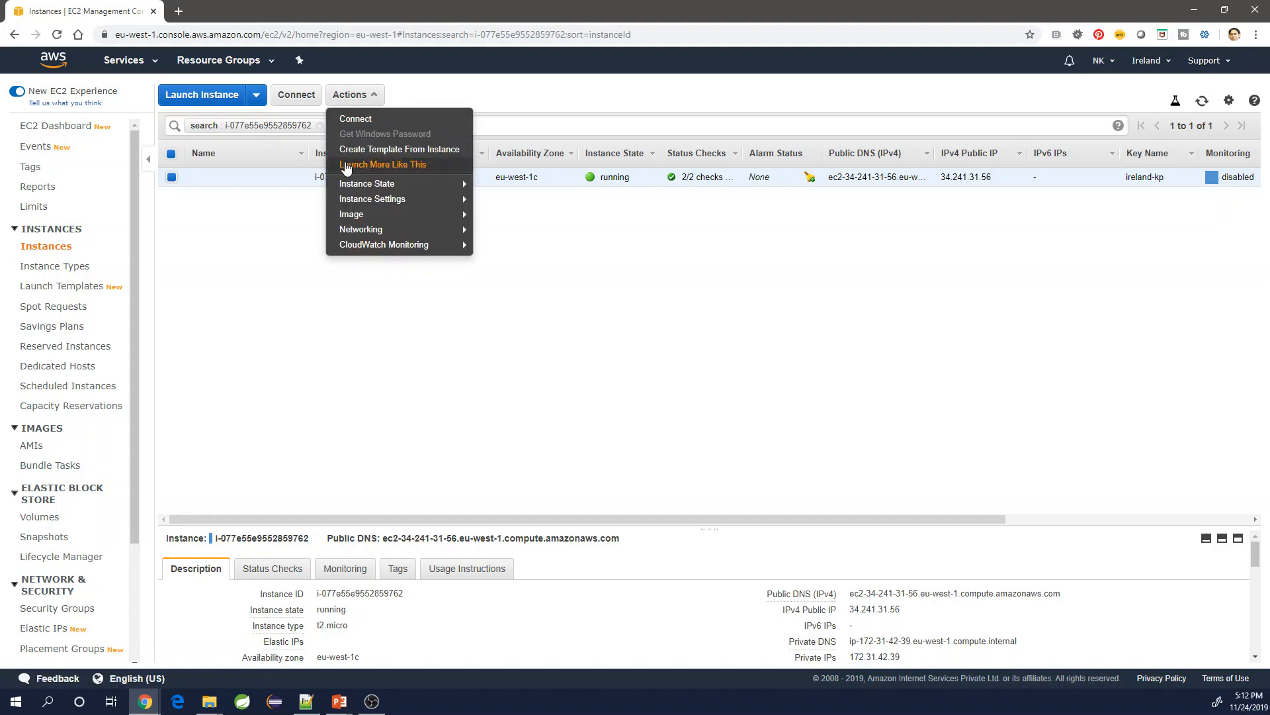
pyautogui.moveTo(454, 192)
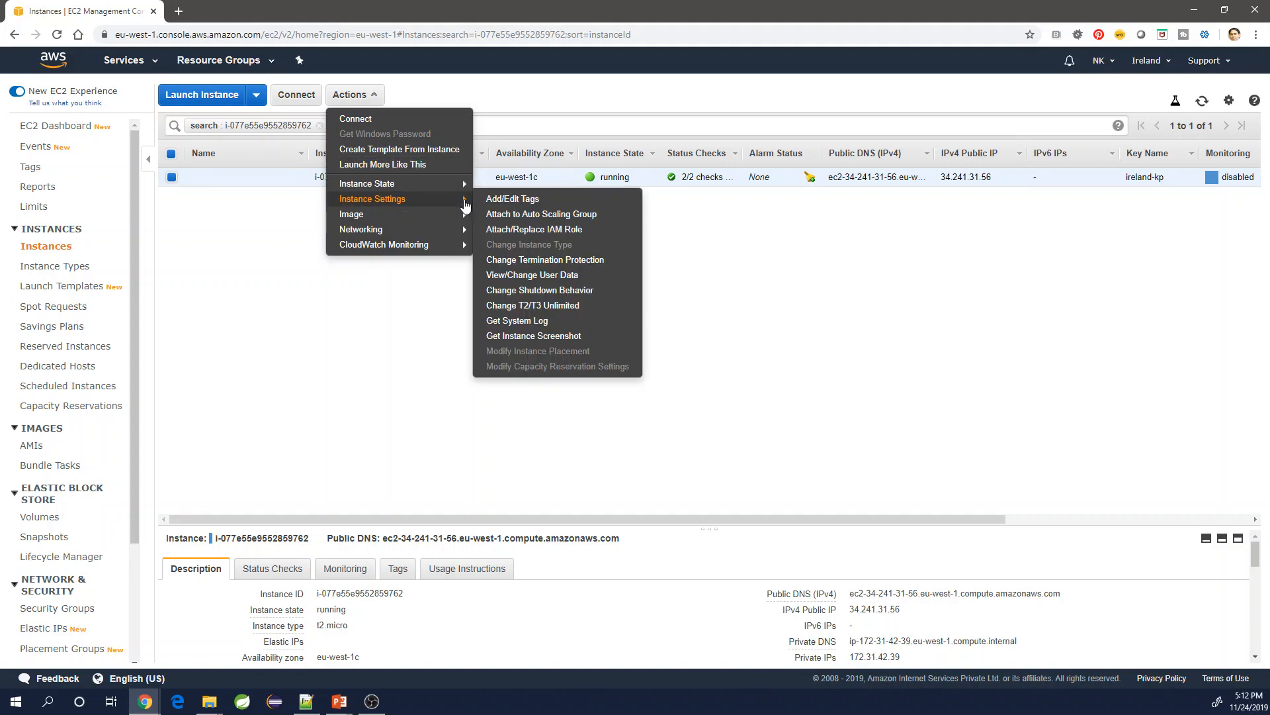
pyautogui.click(524, 327)
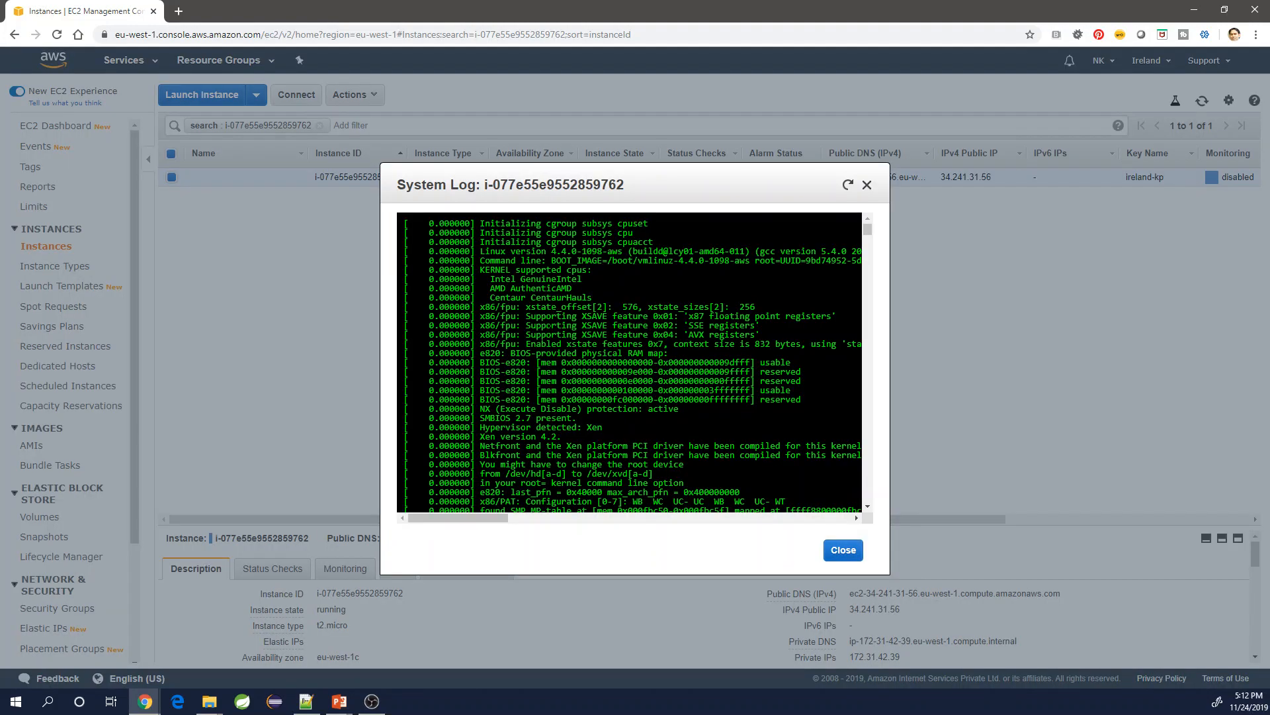
# Step: Look through the system log for the lines giving the Bitnami application password and default username
pyautogui.scroll(-10, 712, 327)
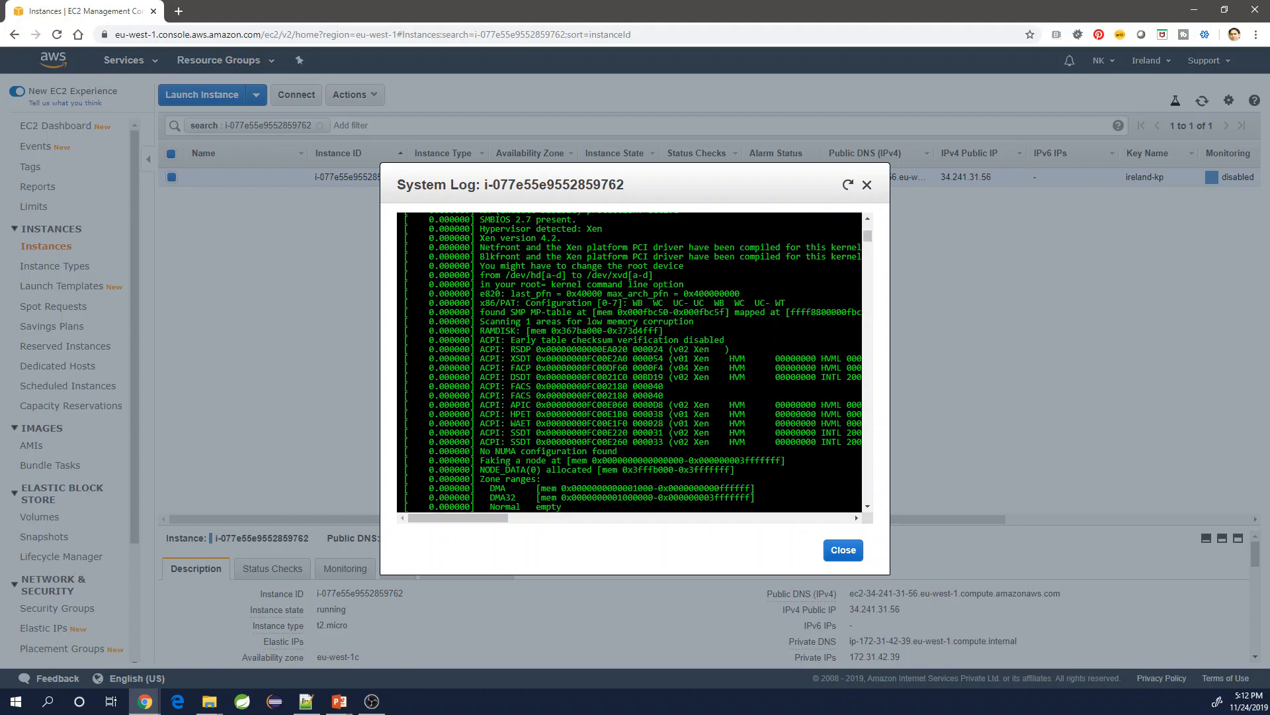
pyautogui.scroll(-3, 629, 362)
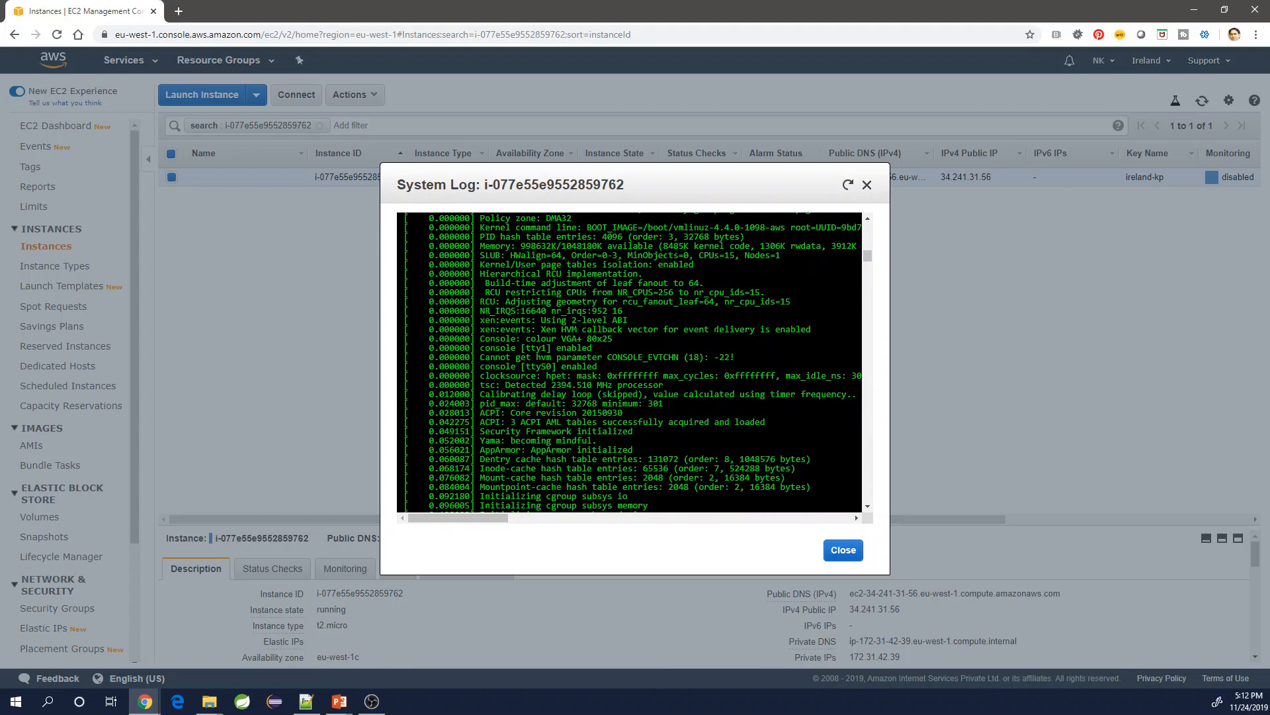
pyautogui.scroll(-15, 712, 330)
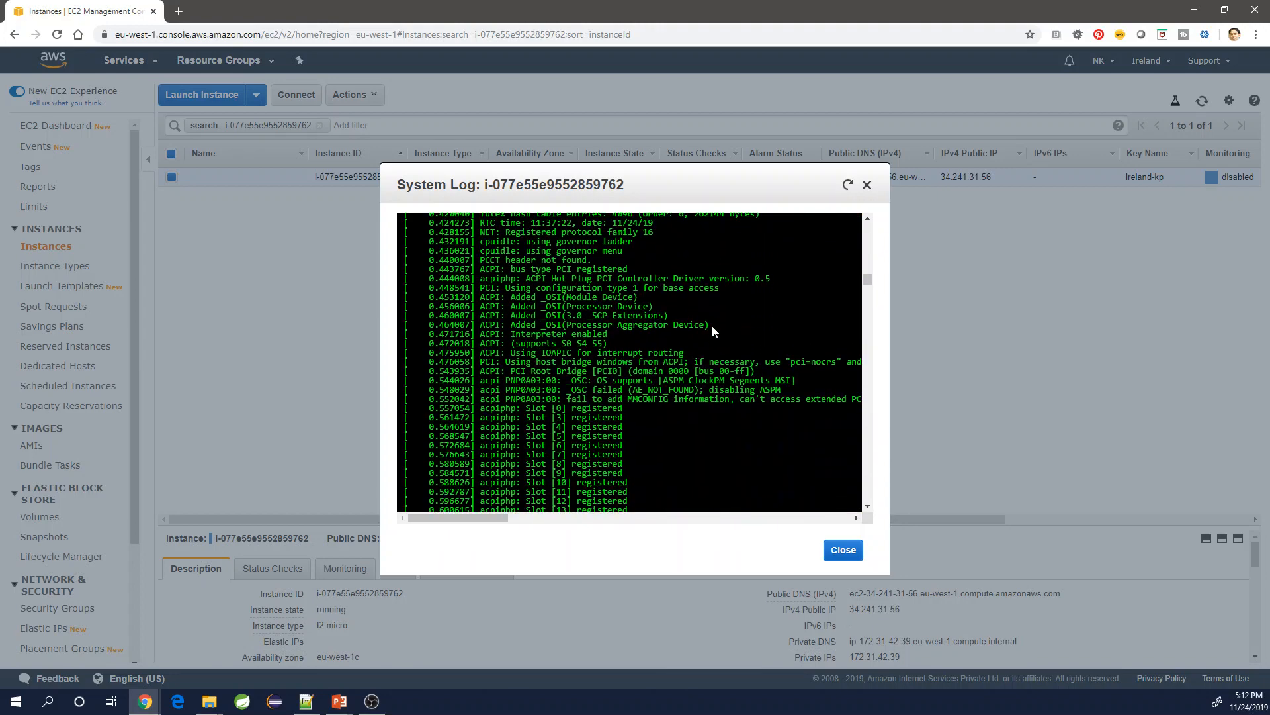
pyautogui.scroll(-15, 712, 331)
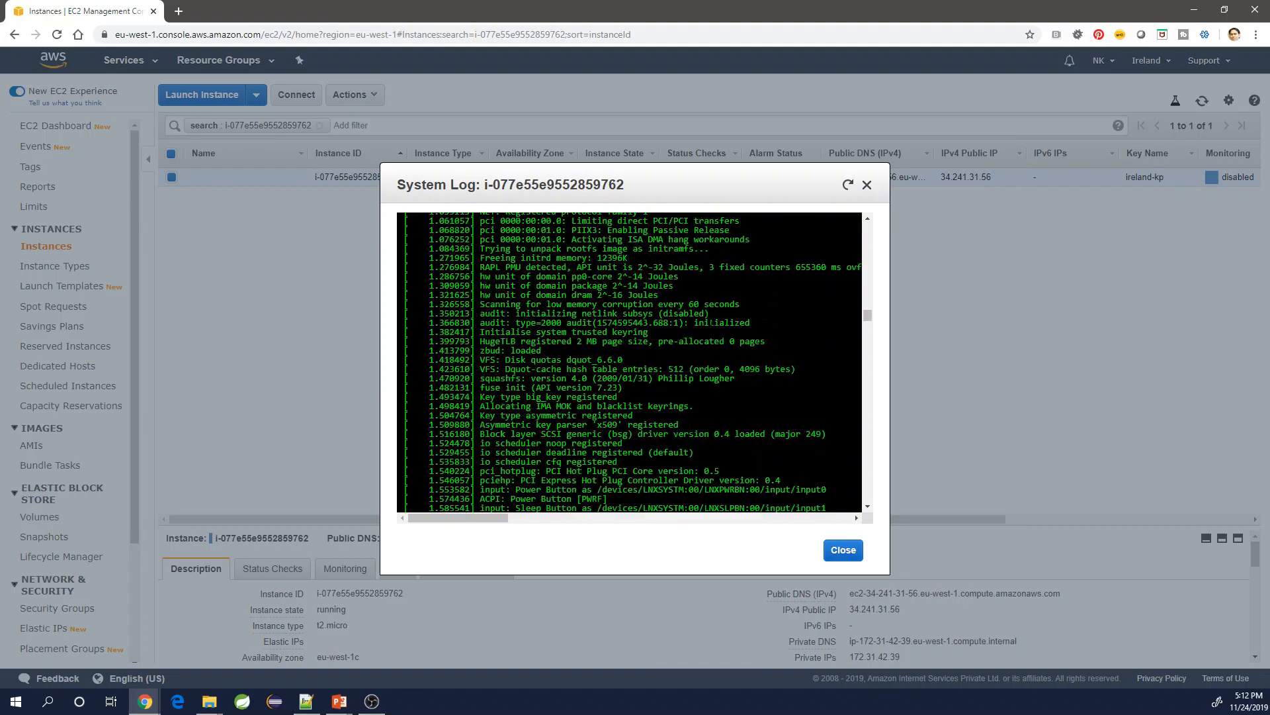
pyautogui.scroll(-15, 712, 330)
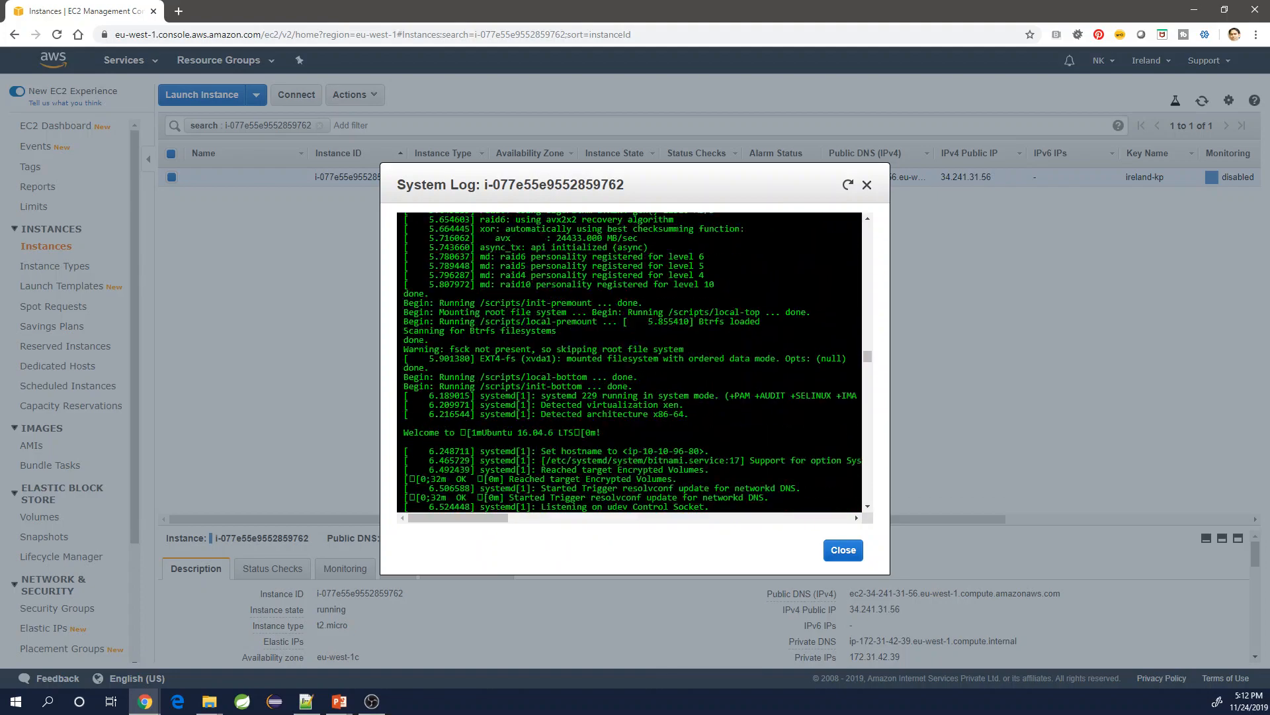
pyautogui.scroll(-15, 712, 331)
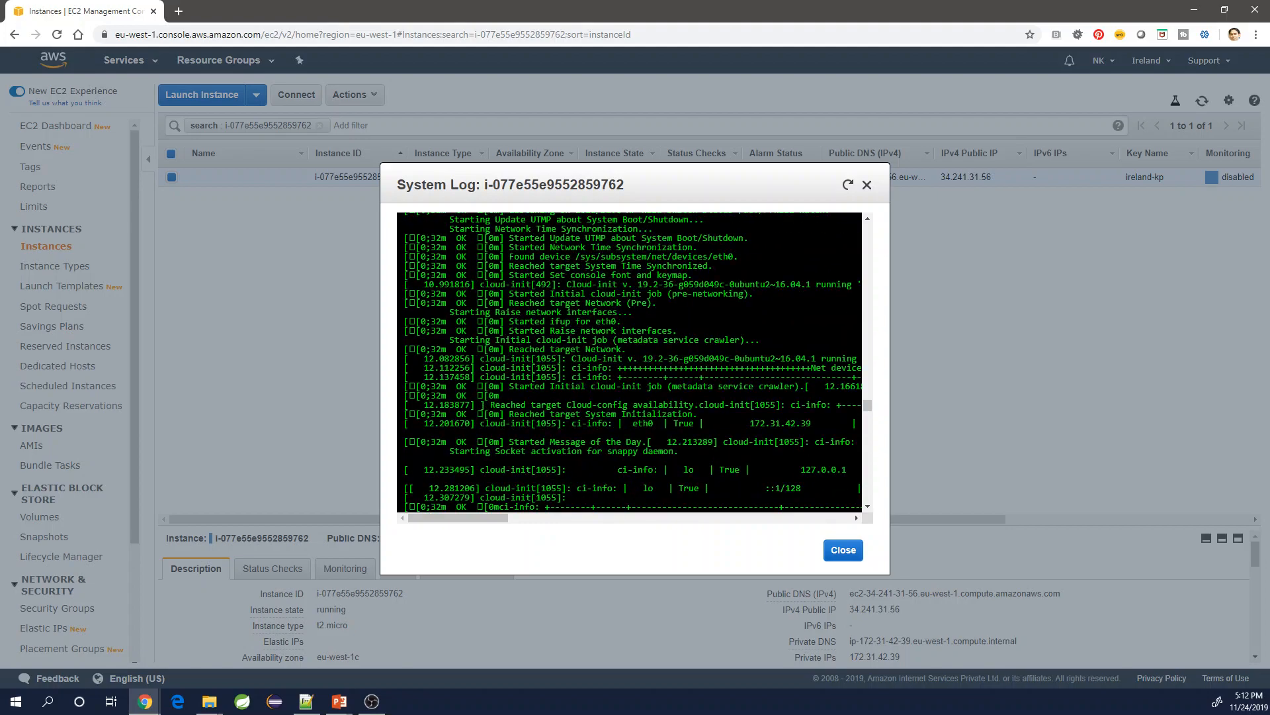
pyautogui.scroll(-3, 707, 325)
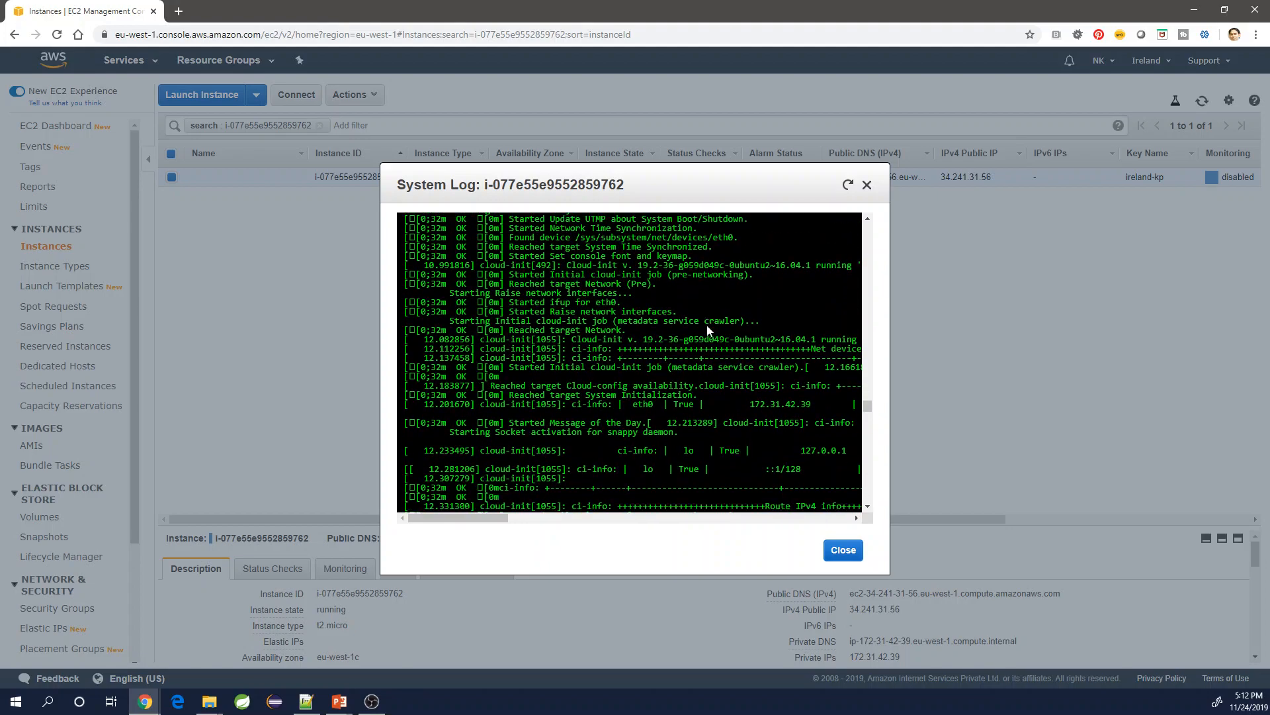
pyautogui.scroll(-10, 703, 325)
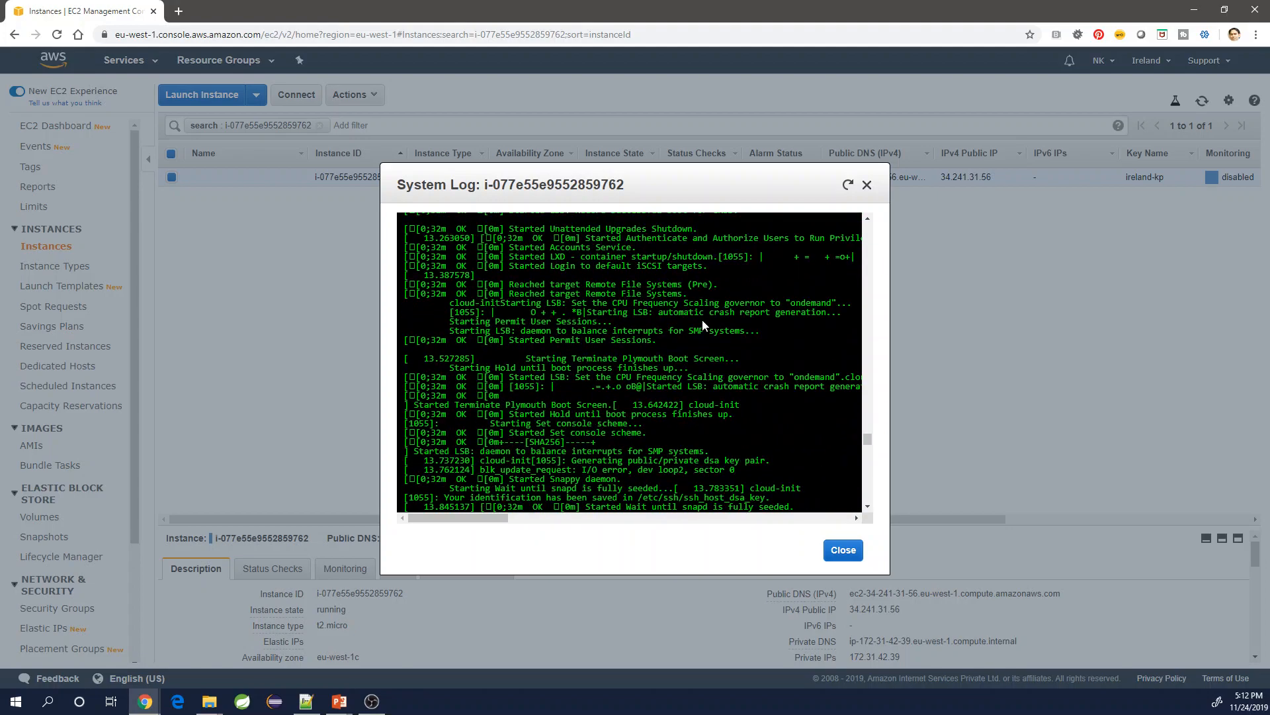
pyautogui.scroll(-15, 703, 325)
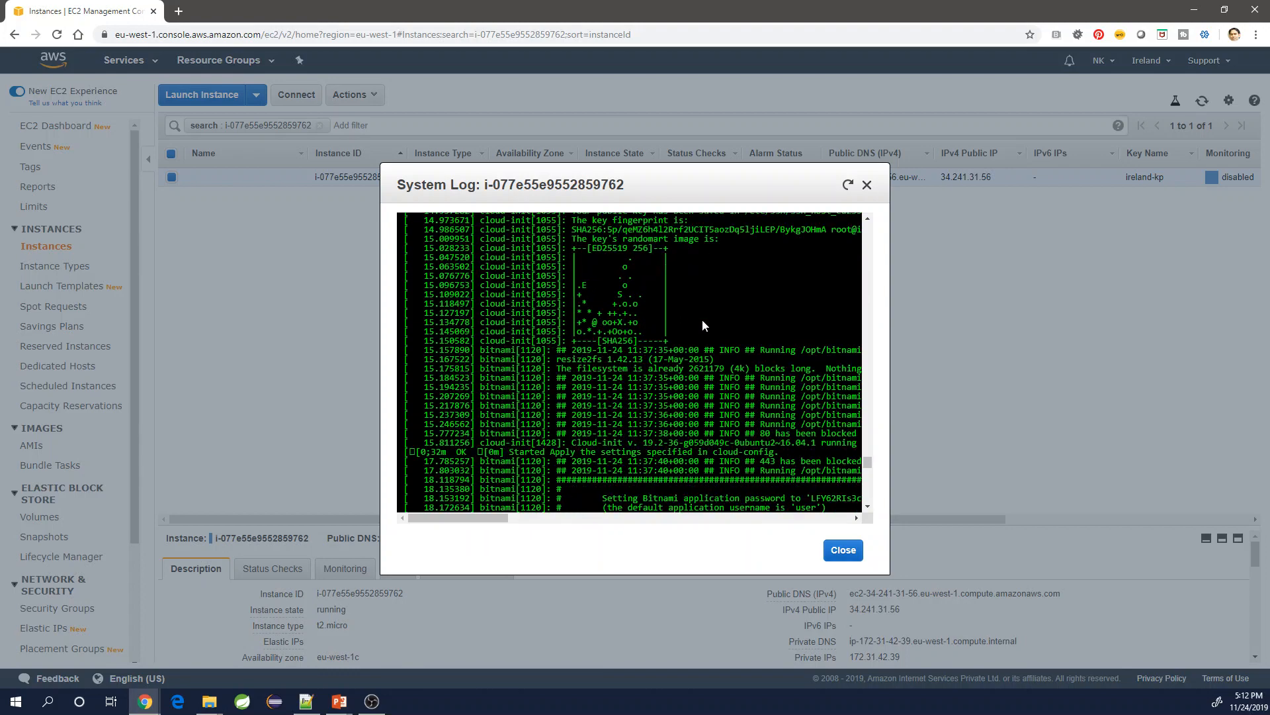
pyautogui.scroll(-5, 701, 318)
pyautogui.moveTo(827, 342); pyautogui.dragTo(579, 325)
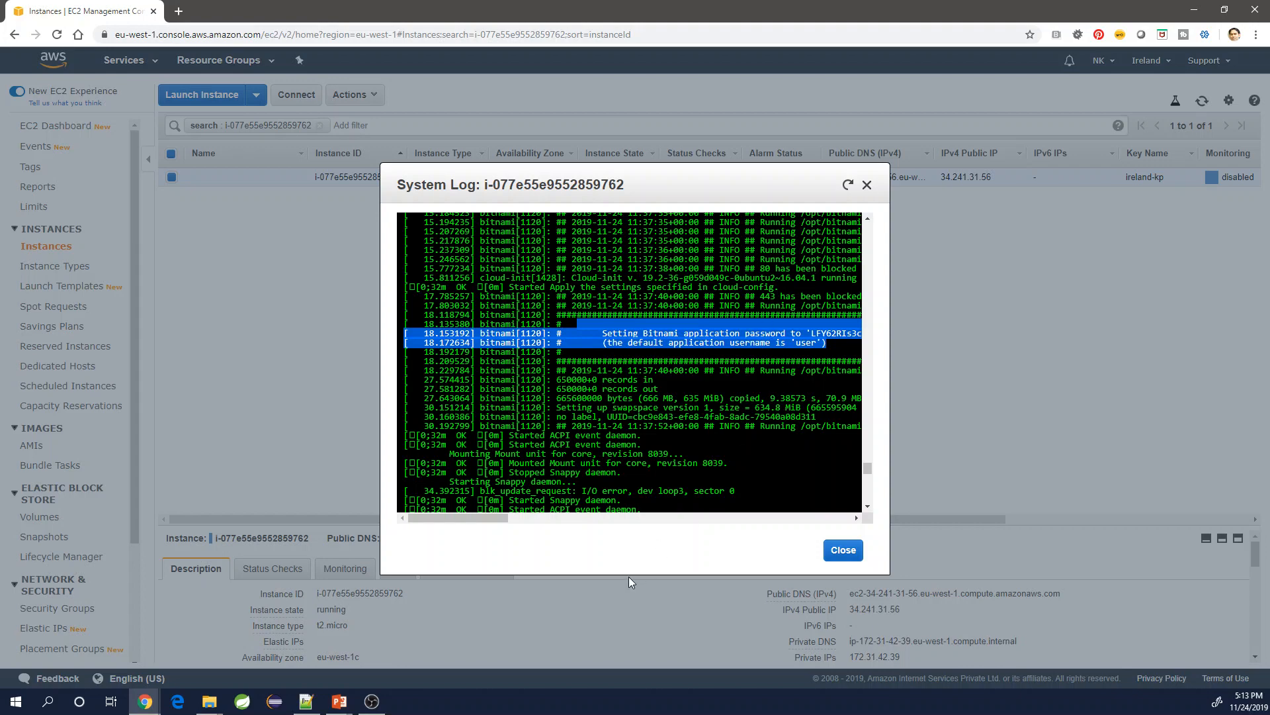
# Step: Copy the Bitnami application password from the system log, then close the log
pyautogui.moveTo(479, 518); pyautogui.dragTo(508, 518)
pyautogui.doubleClick(706, 333)
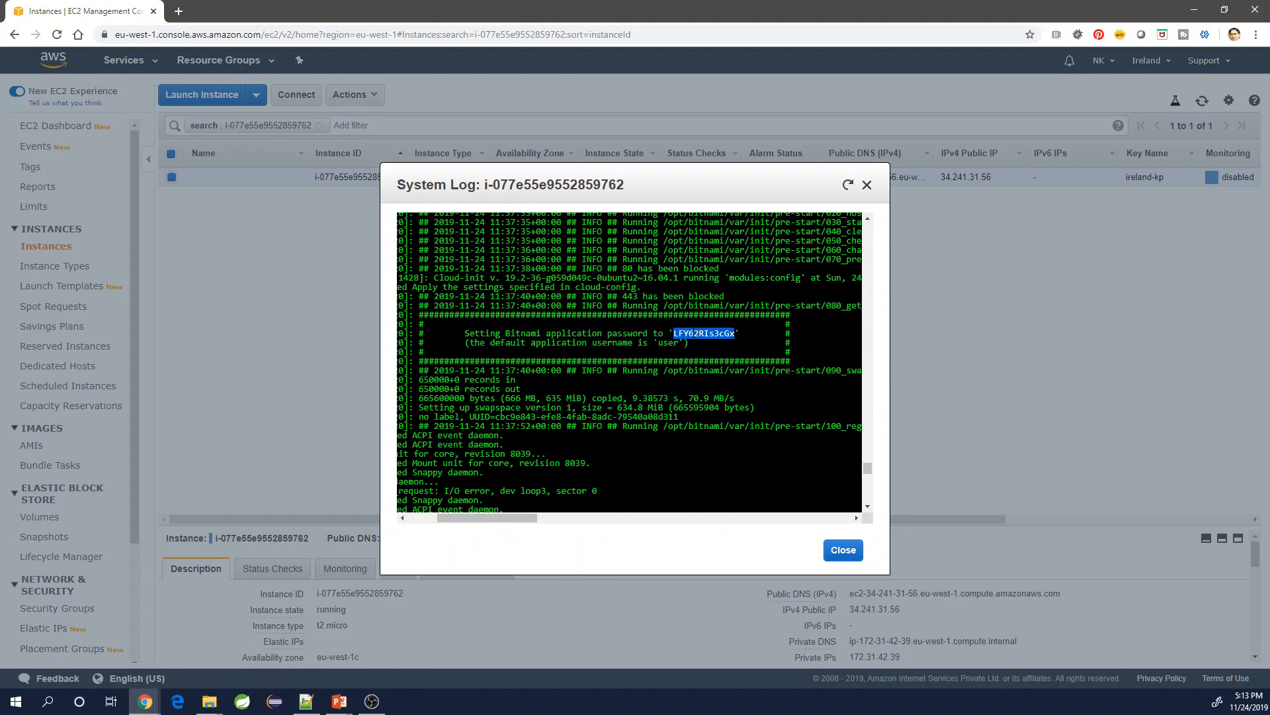
pyautogui.rightClick(710, 334)
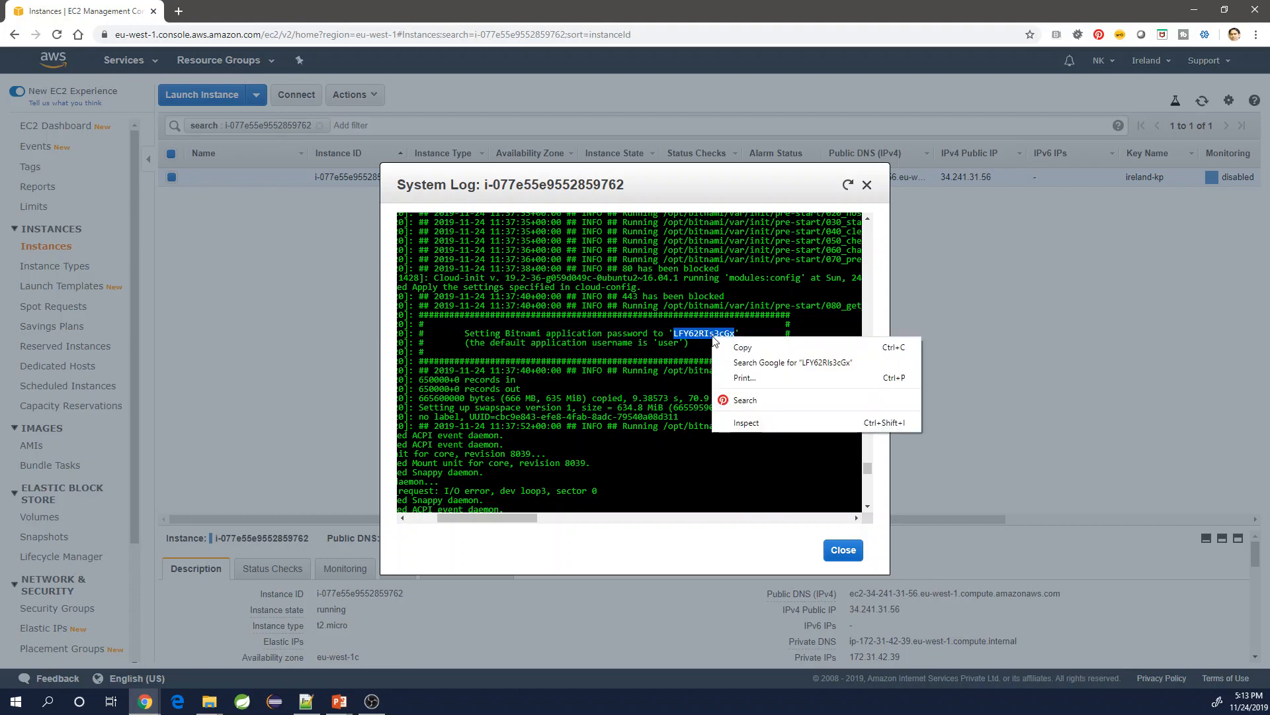
pyautogui.click(748, 345)
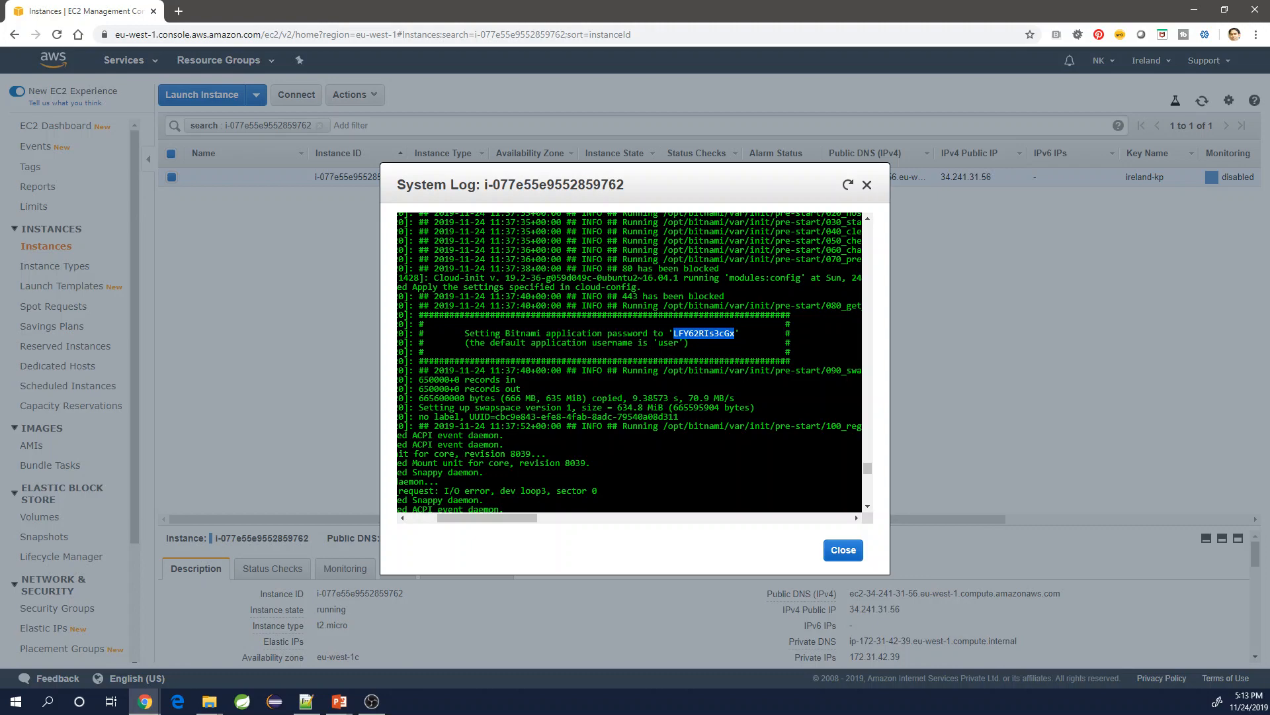
pyautogui.hotkey('alt', 'Tab')
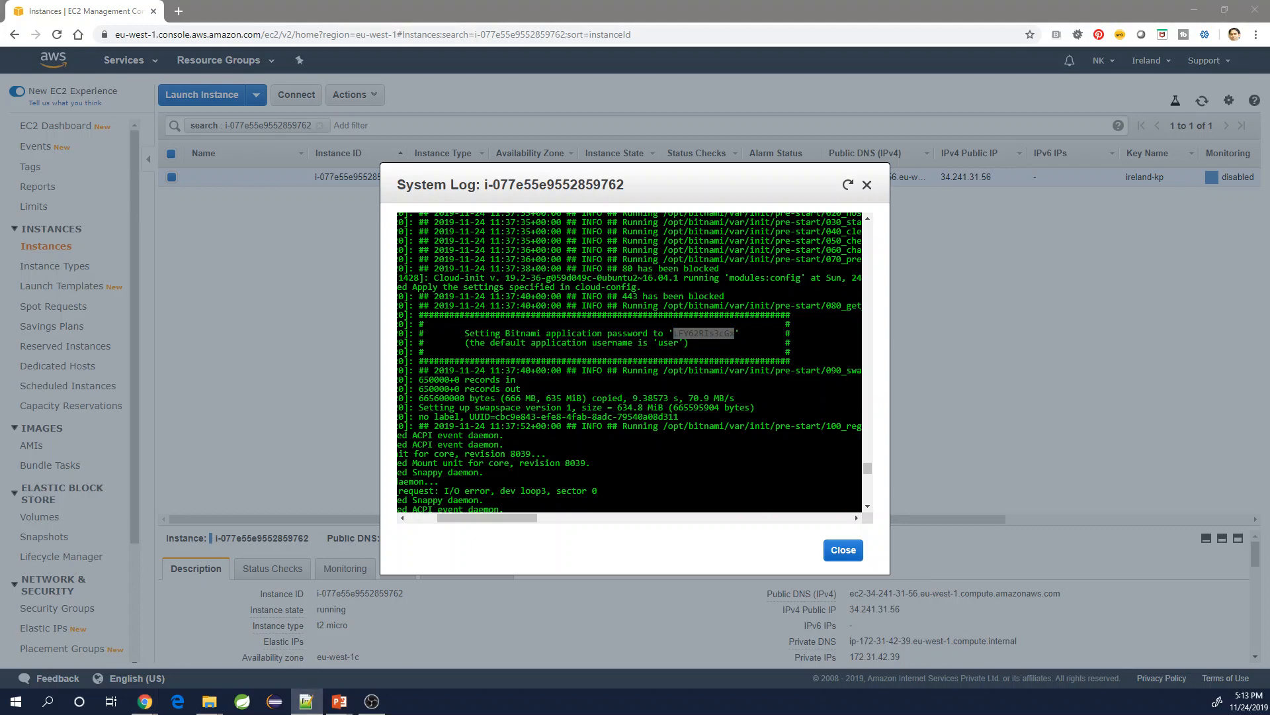
pyautogui.click(843, 550)
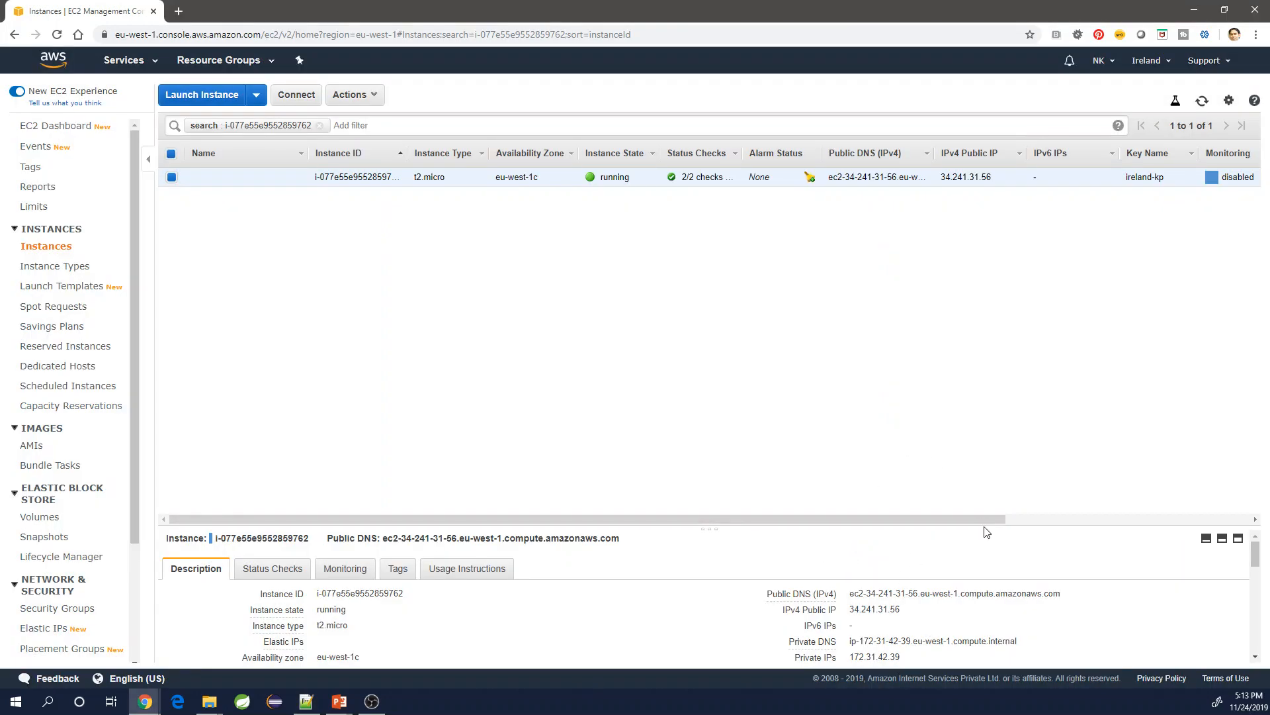
# Step: Copy the instance's IPv4 public IP and open it in a new browser tab to view the WordPress site
pyautogui.moveTo(986, 522); pyautogui.dragTo(987, 356)
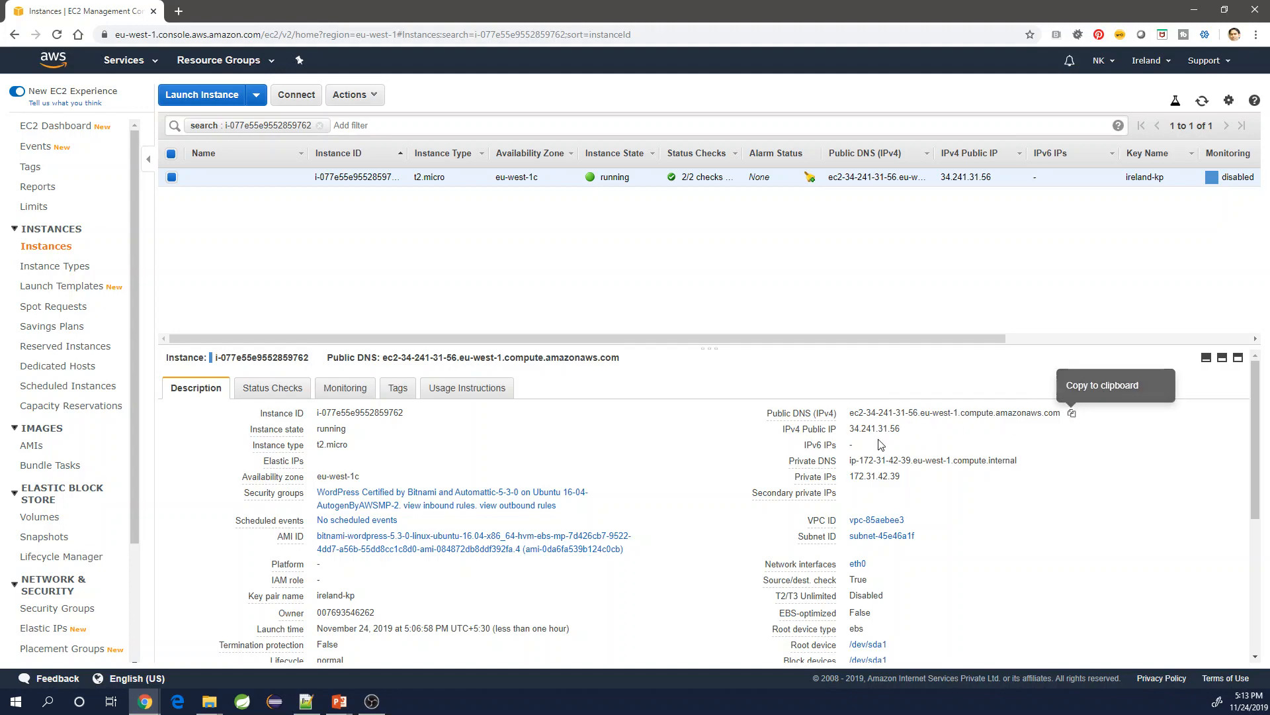
pyautogui.click(911, 431)
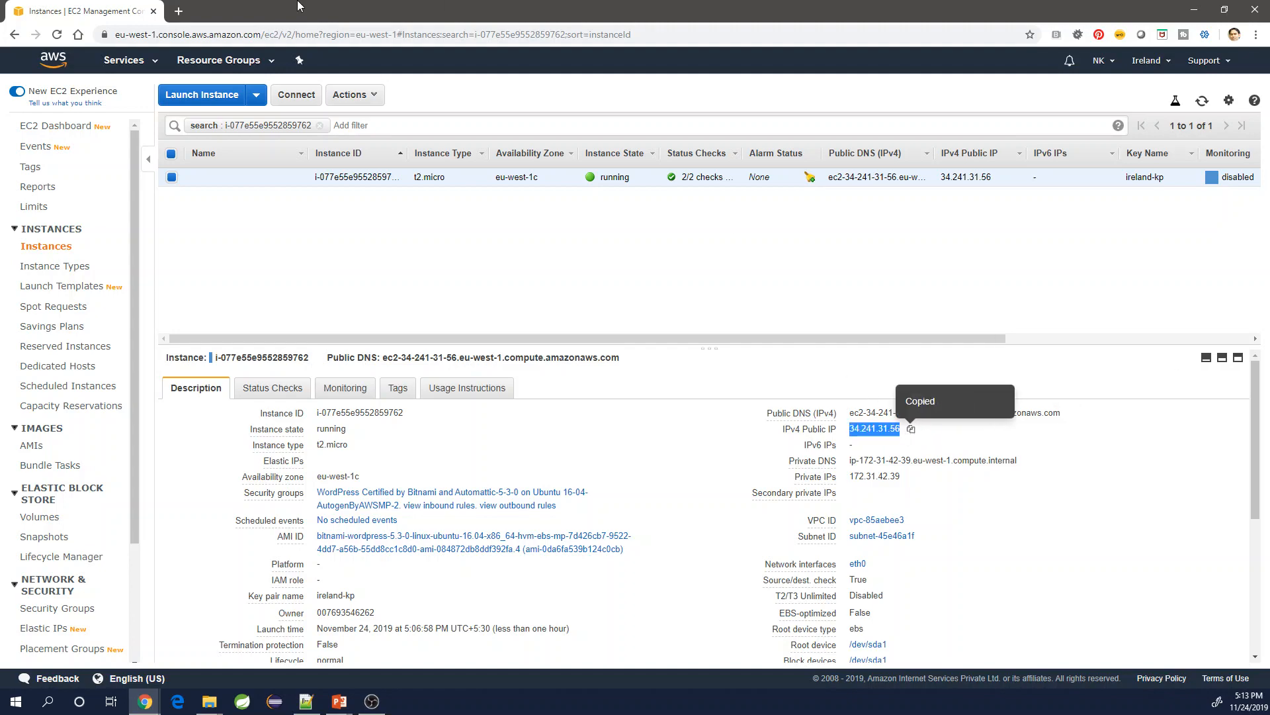
pyautogui.hotkey('ctrl', 't')
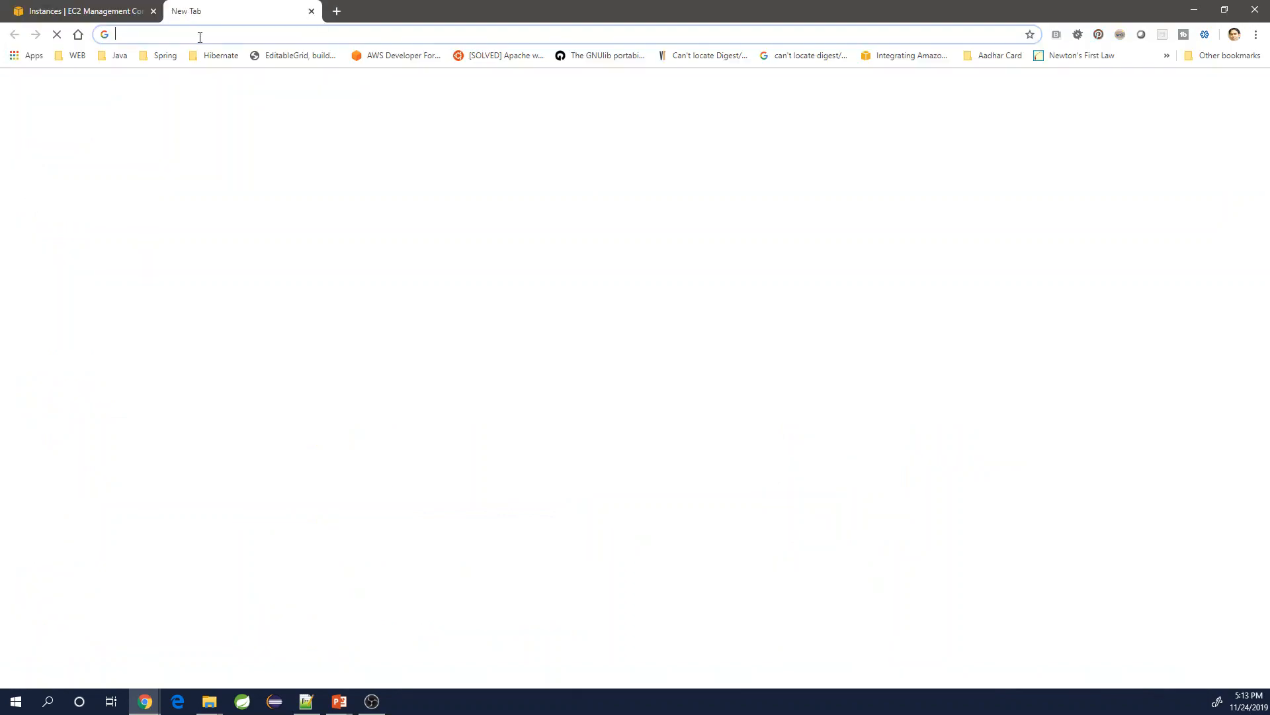
pyautogui.hotkey('ctrl', 'v')
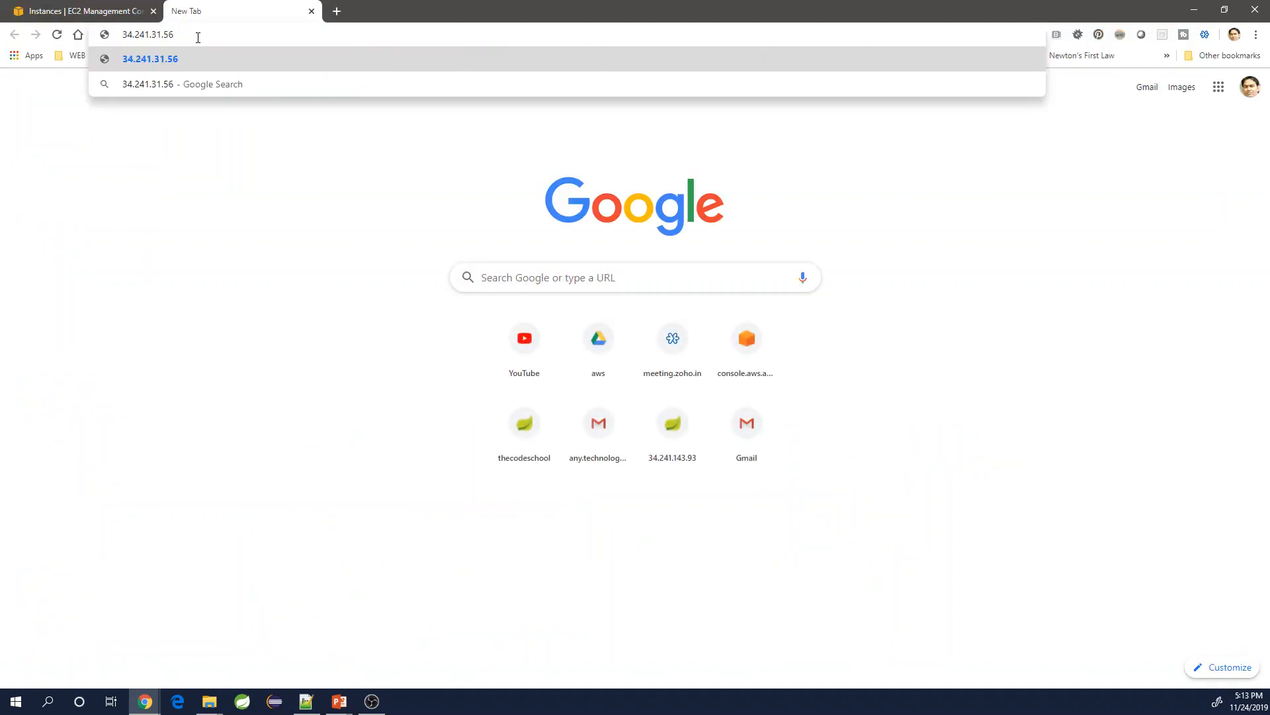
pyautogui.press('Return')
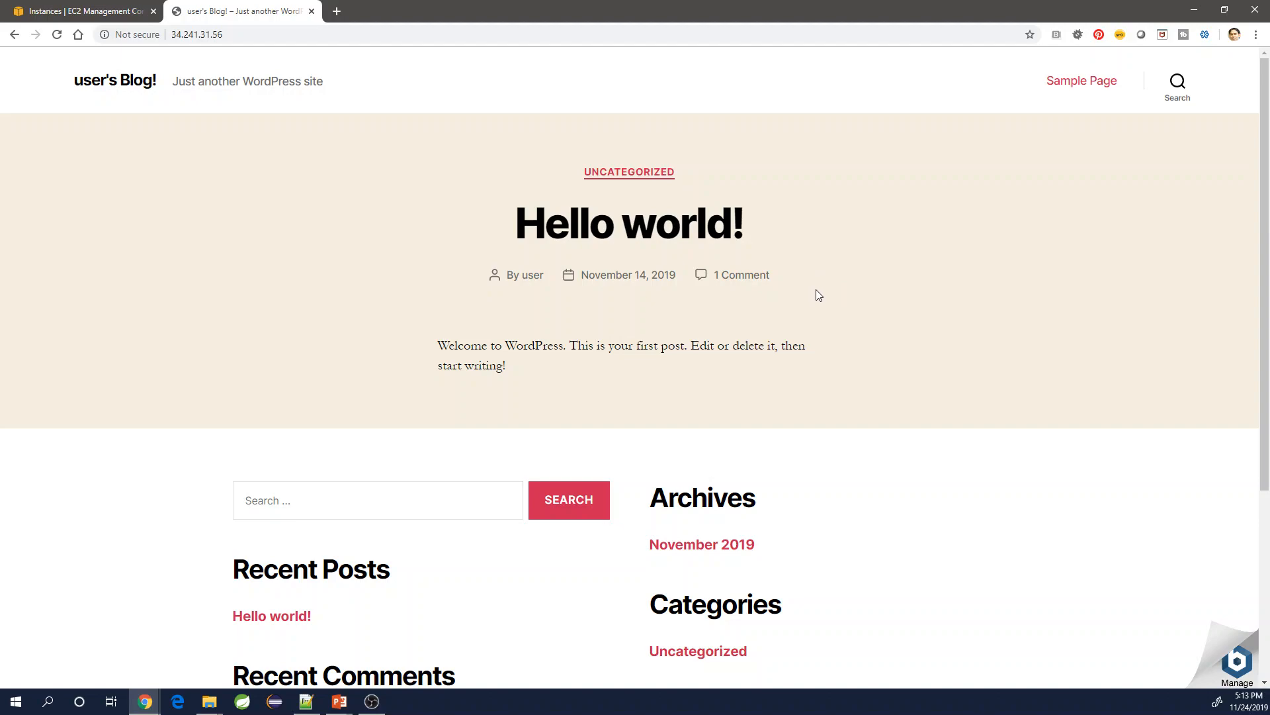
pyautogui.scroll(-4, 815, 292)
pyautogui.scroll(4, 815, 293)
# Step: Open the WordPress admin login page at 34.241.31.56/wp-admin
pyautogui.click(281, 34)
pyautogui.click(281, 34)
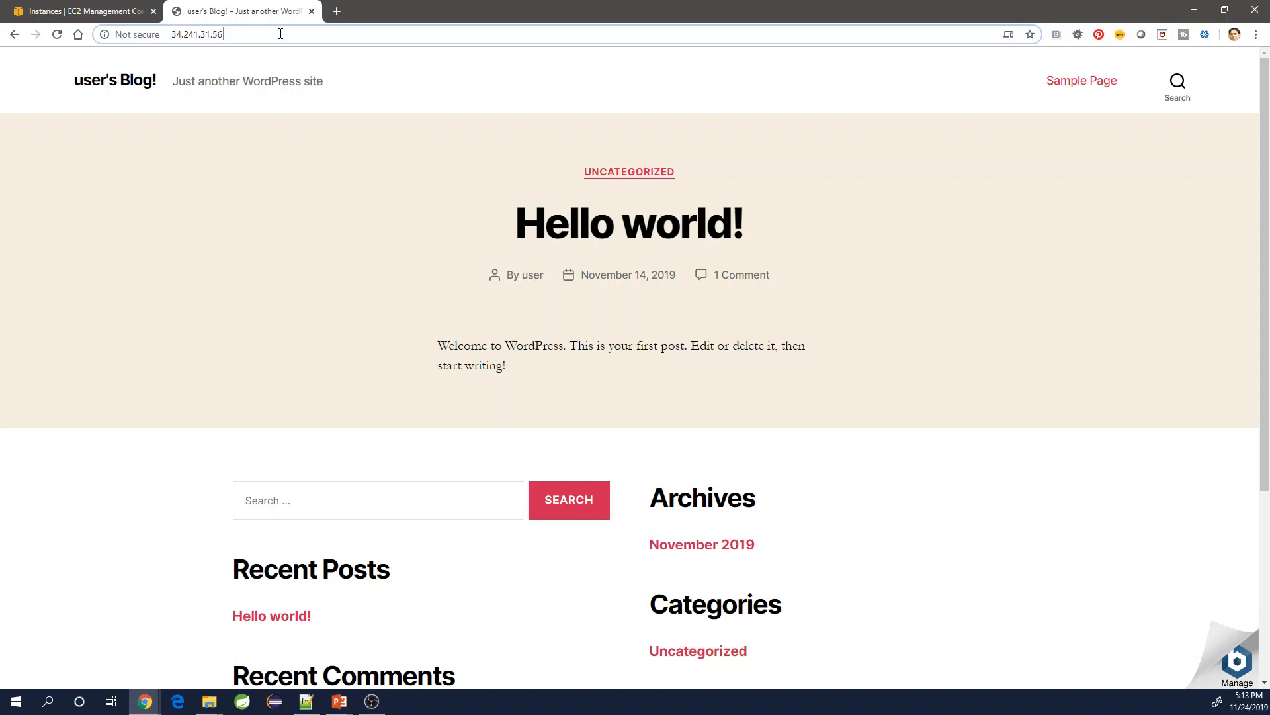
pyautogui.write('/')
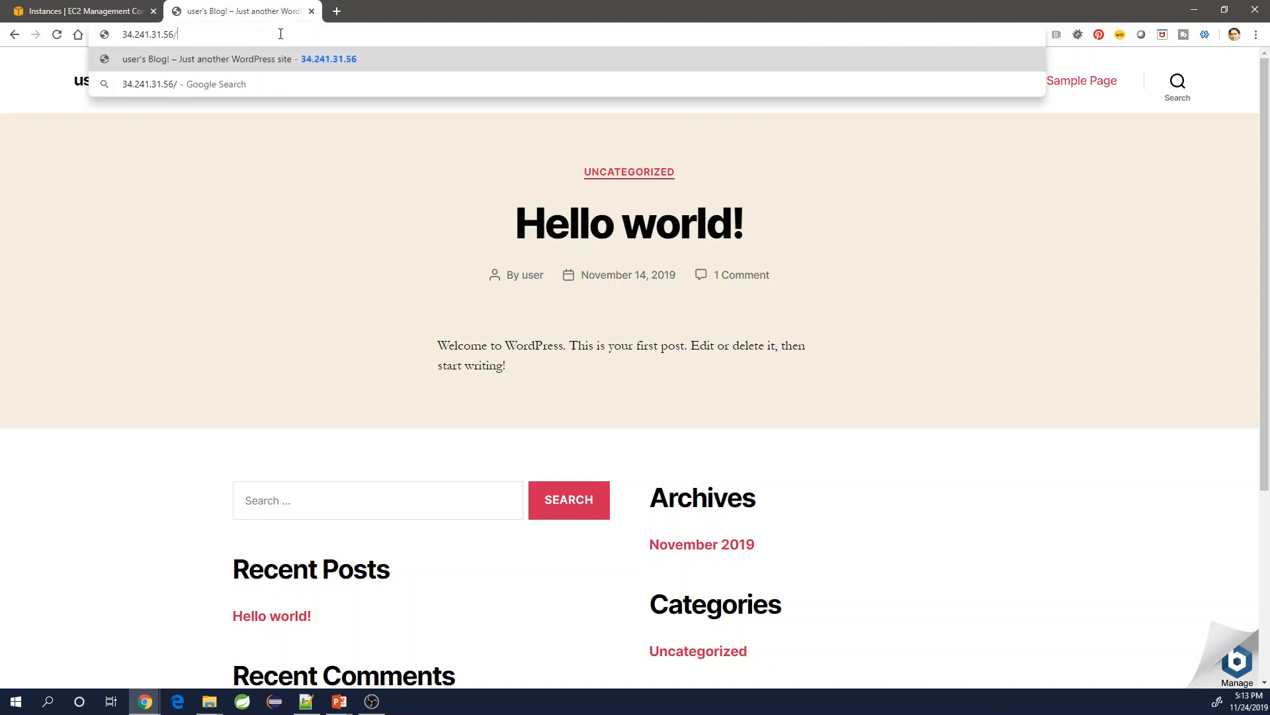
pyautogui.write('wp')
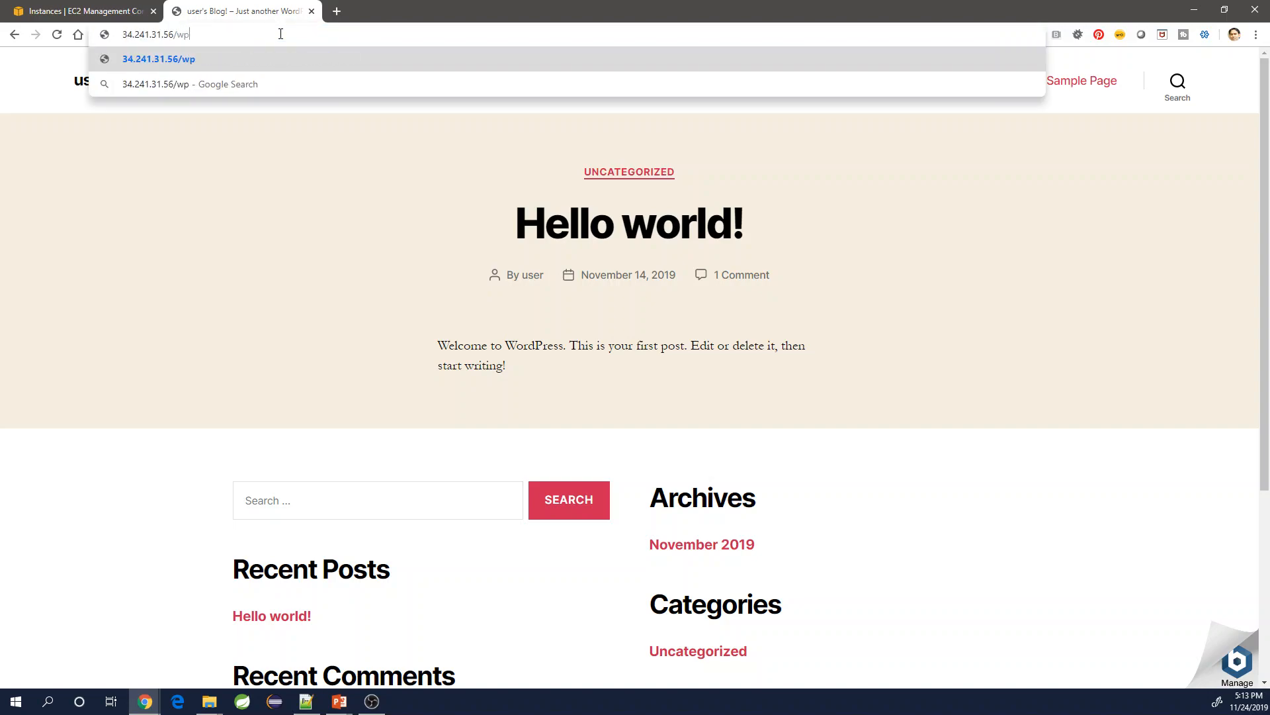
pyautogui.write('-admin')
pyautogui.press('Return')
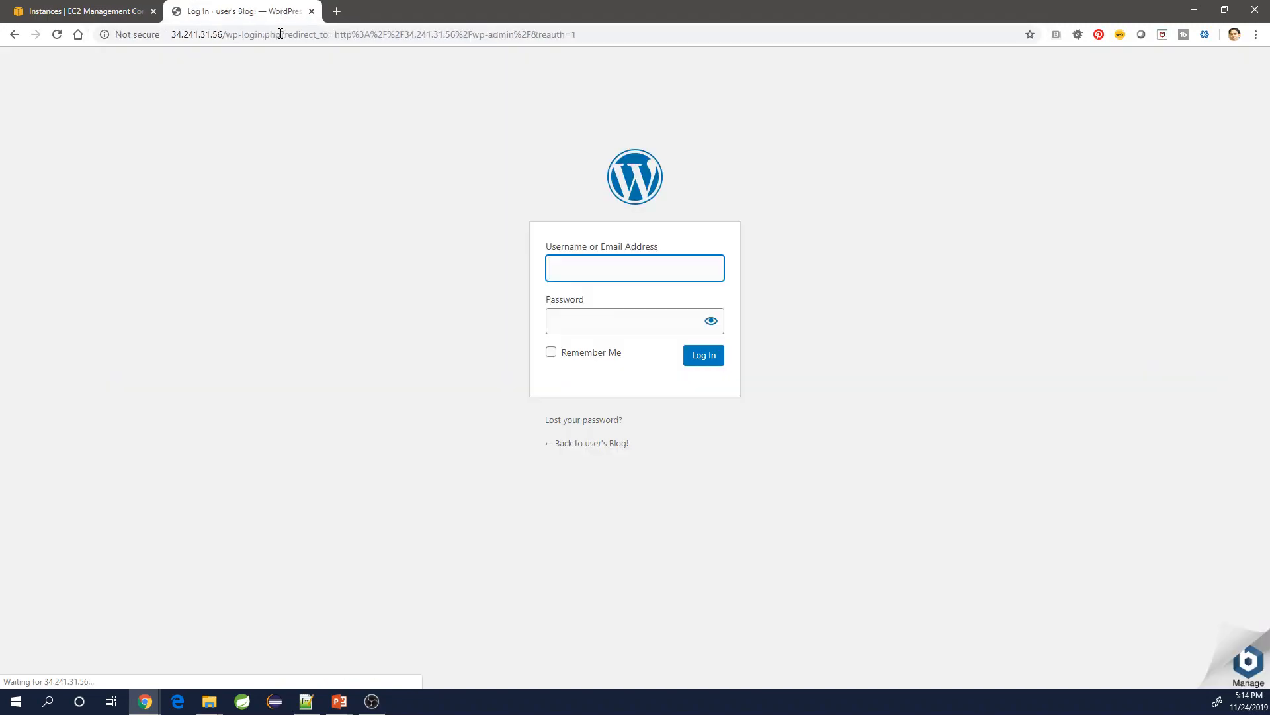
# Step: Log in to WordPress with username "user" and the copied application password, and decline saving the password in the browser
pyautogui.click(569, 262)
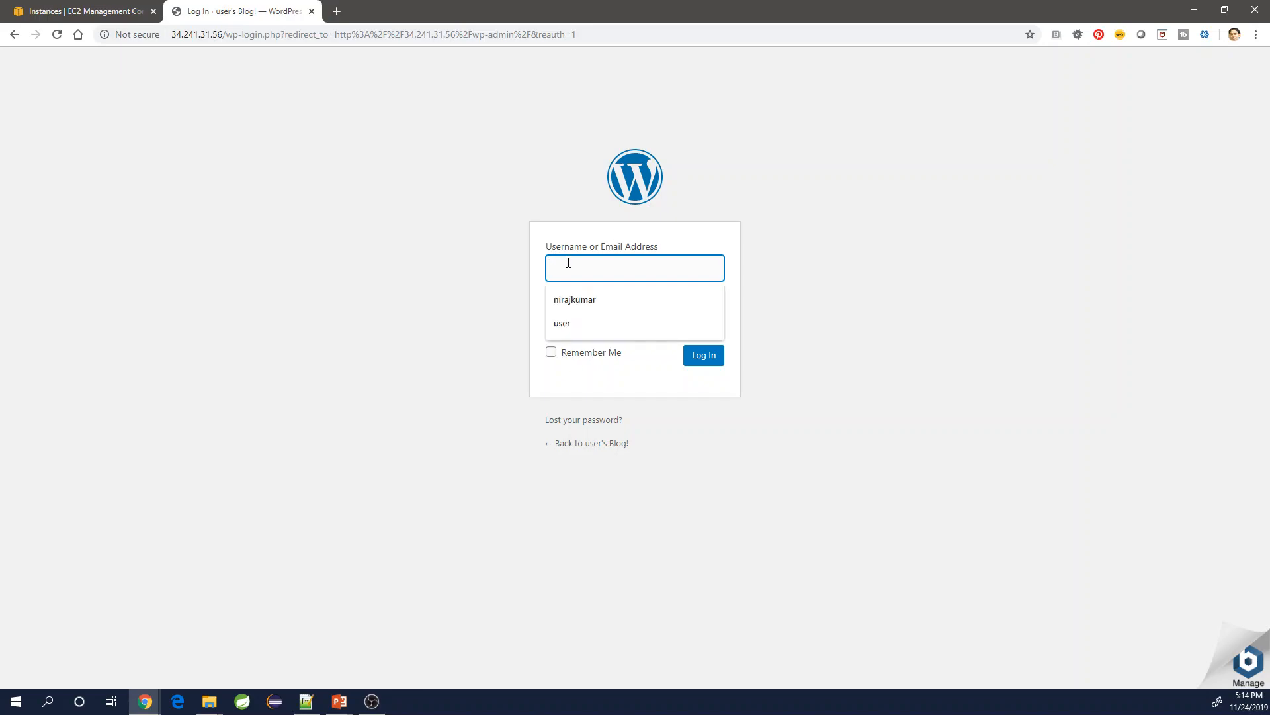
pyautogui.write('user')
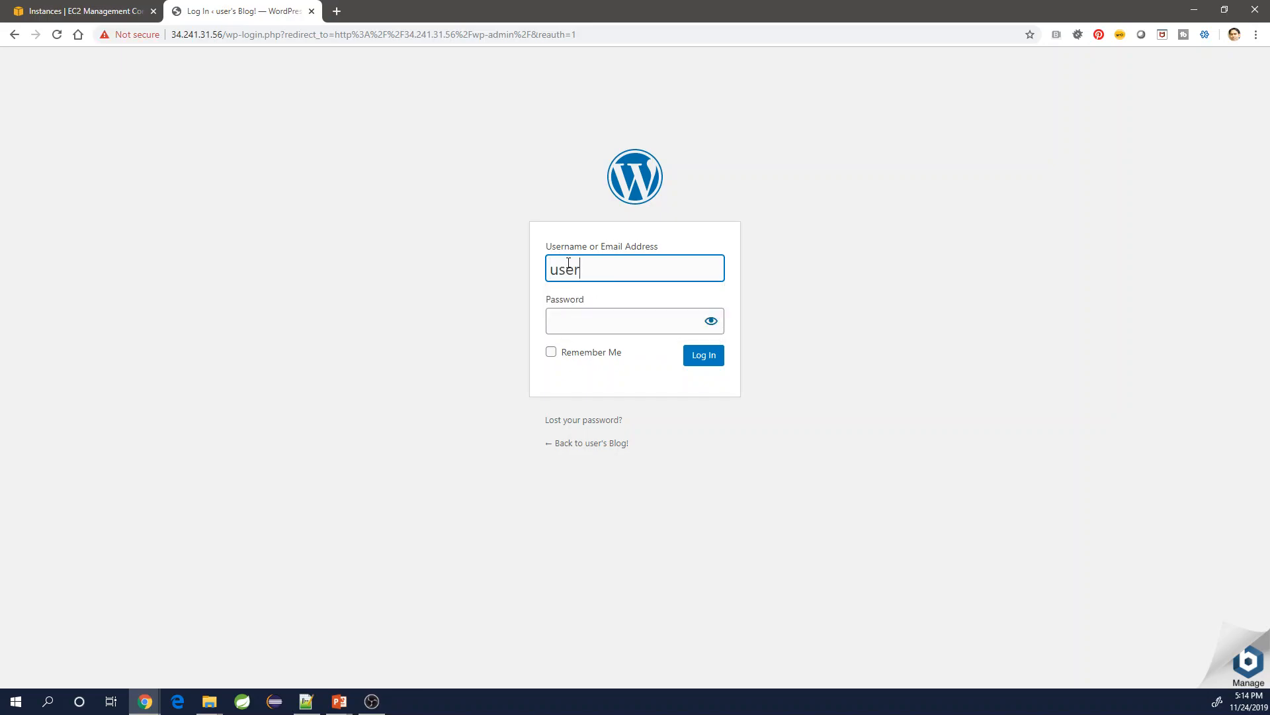
pyautogui.press('Tab')
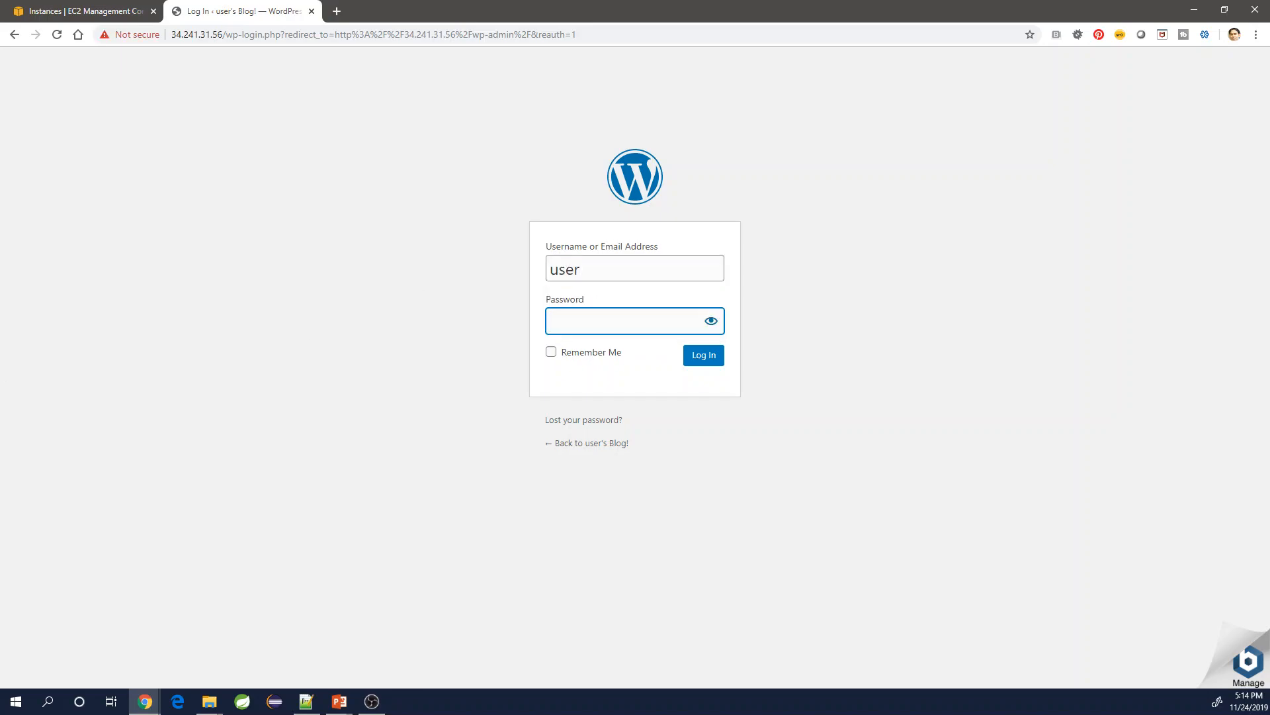
pyautogui.hotkey('alt', 'Tab')
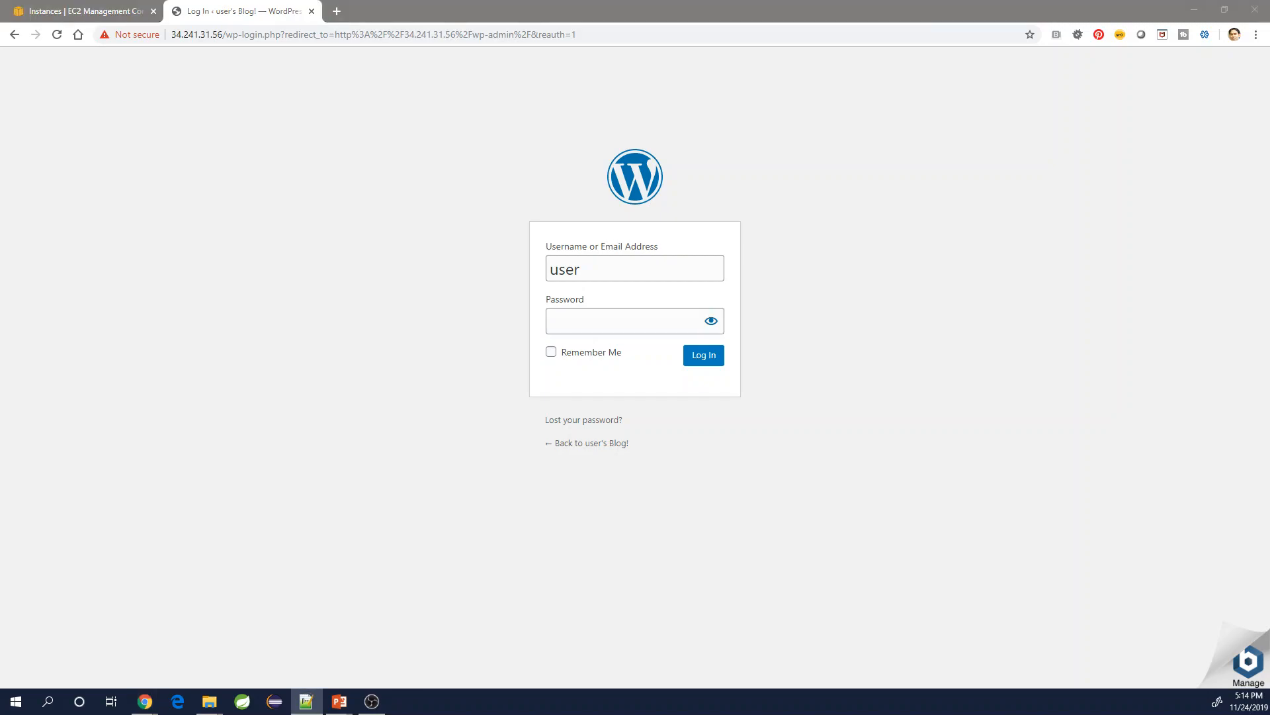
pyautogui.click(639, 315)
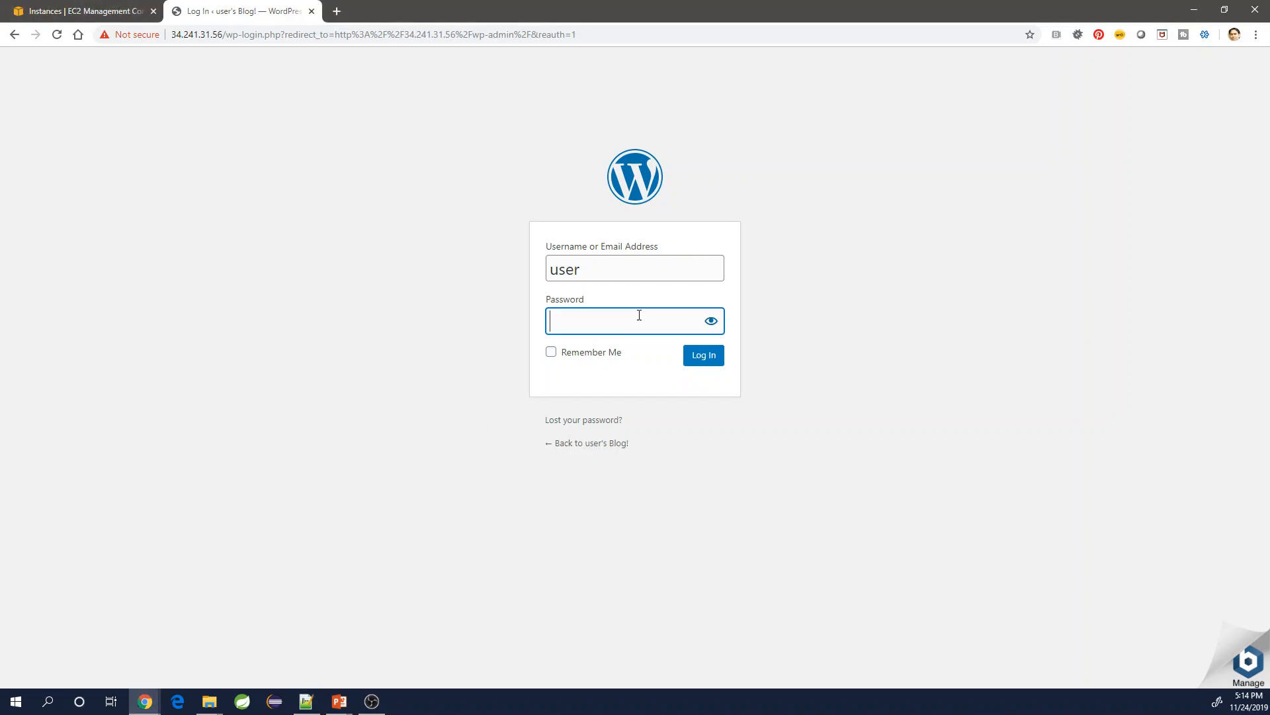
pyautogui.hotkey('ctrl', 'v')
pyautogui.click(704, 356)
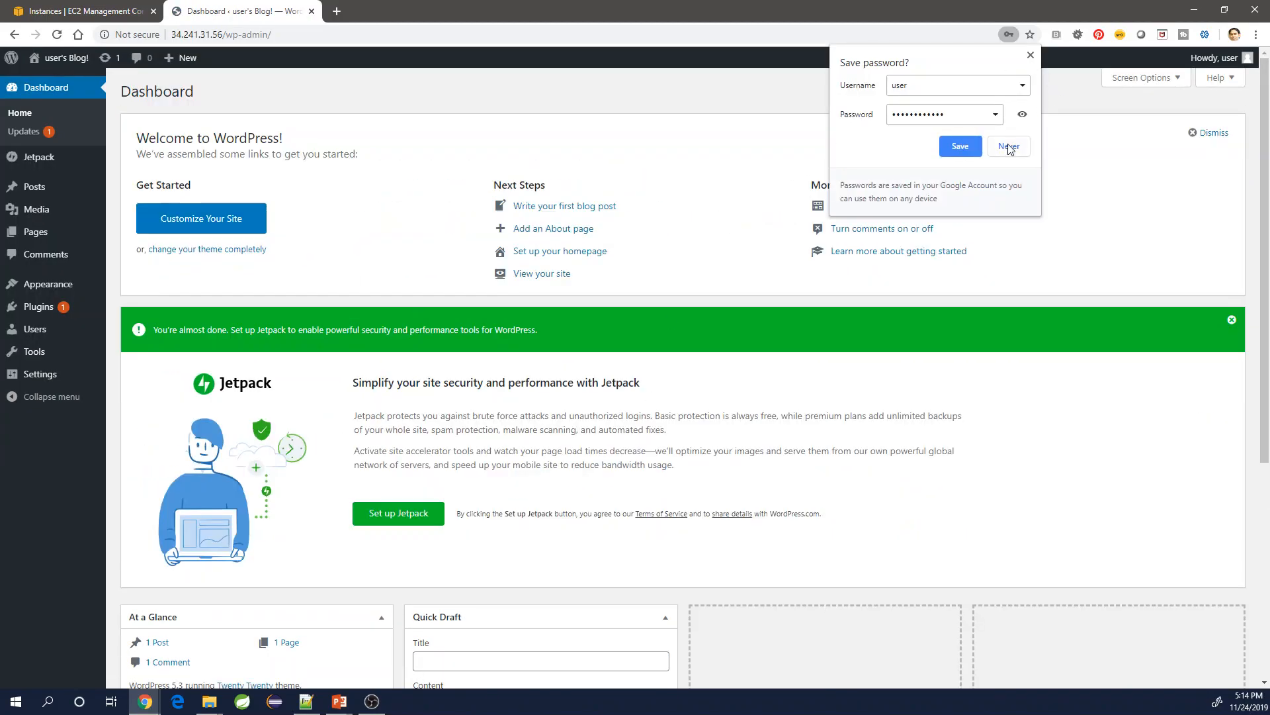
pyautogui.click(1009, 147)
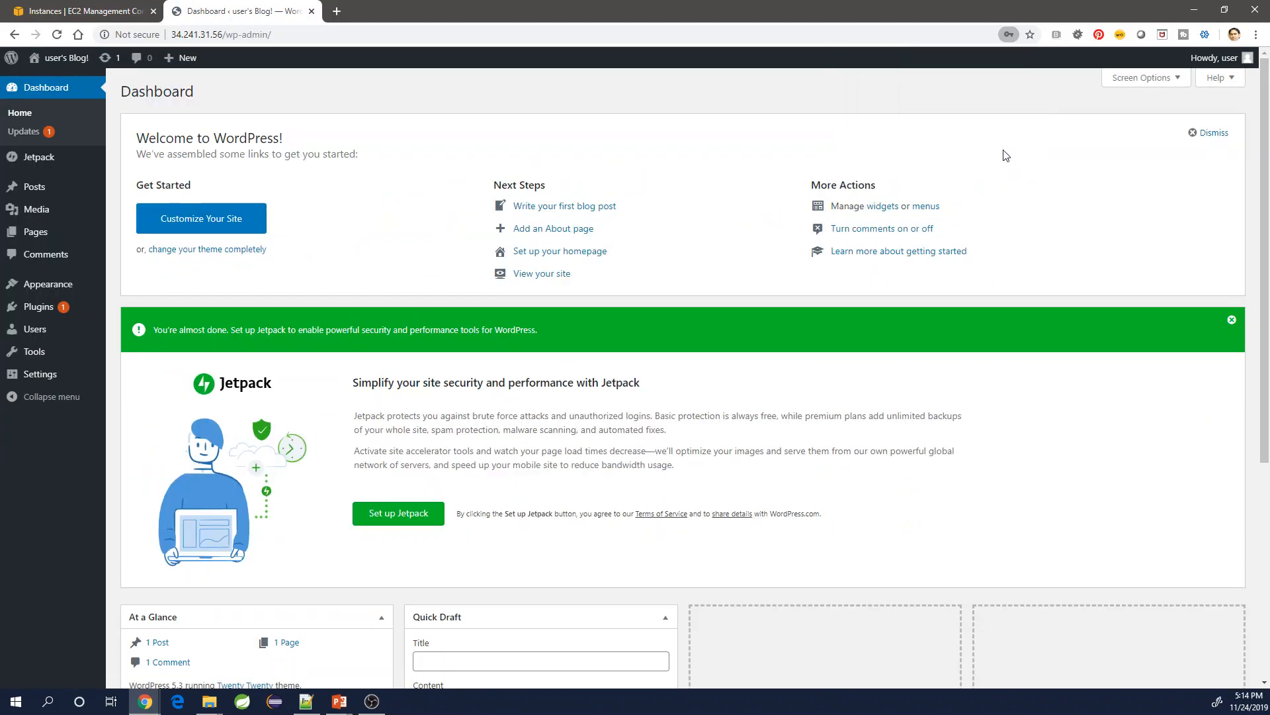
# Step: Open the WordPress posts list, and load the public site from the instance's IPv4 public IP in another browser tab
pyautogui.click(36, 189)
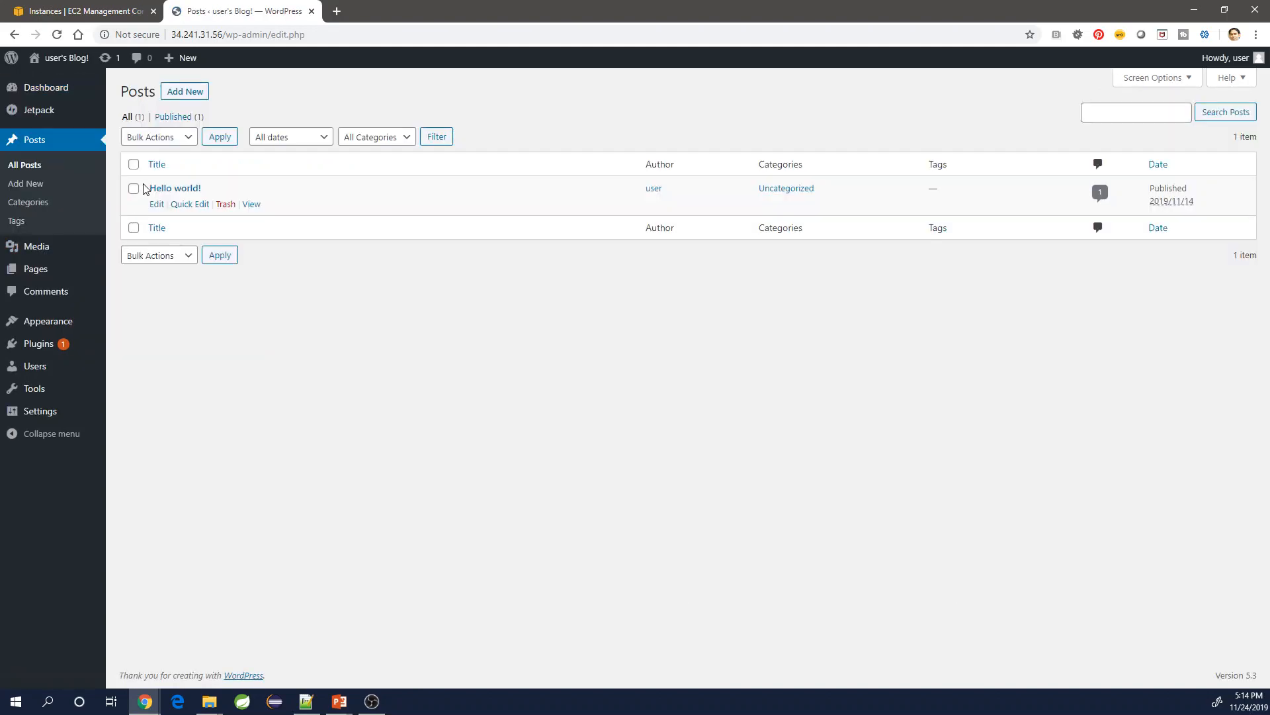
pyautogui.click(116, 11)
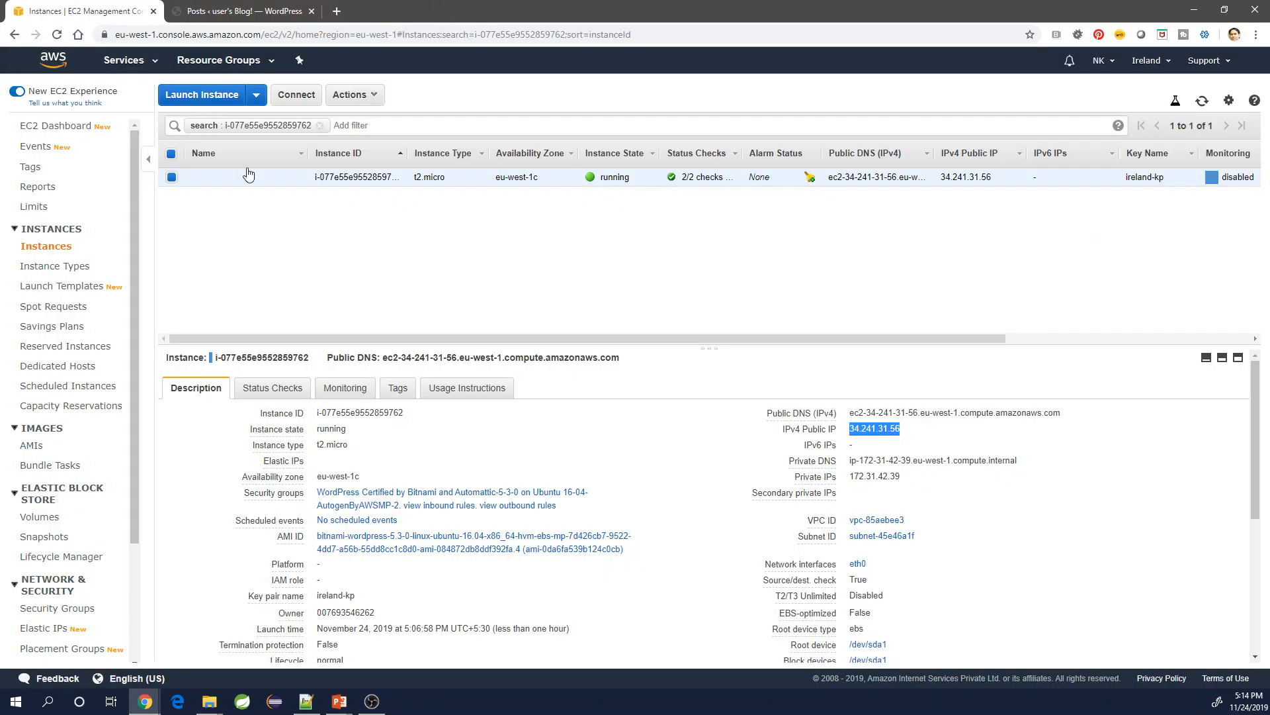
pyautogui.rightClick(880, 429)
pyautogui.click(920, 459)
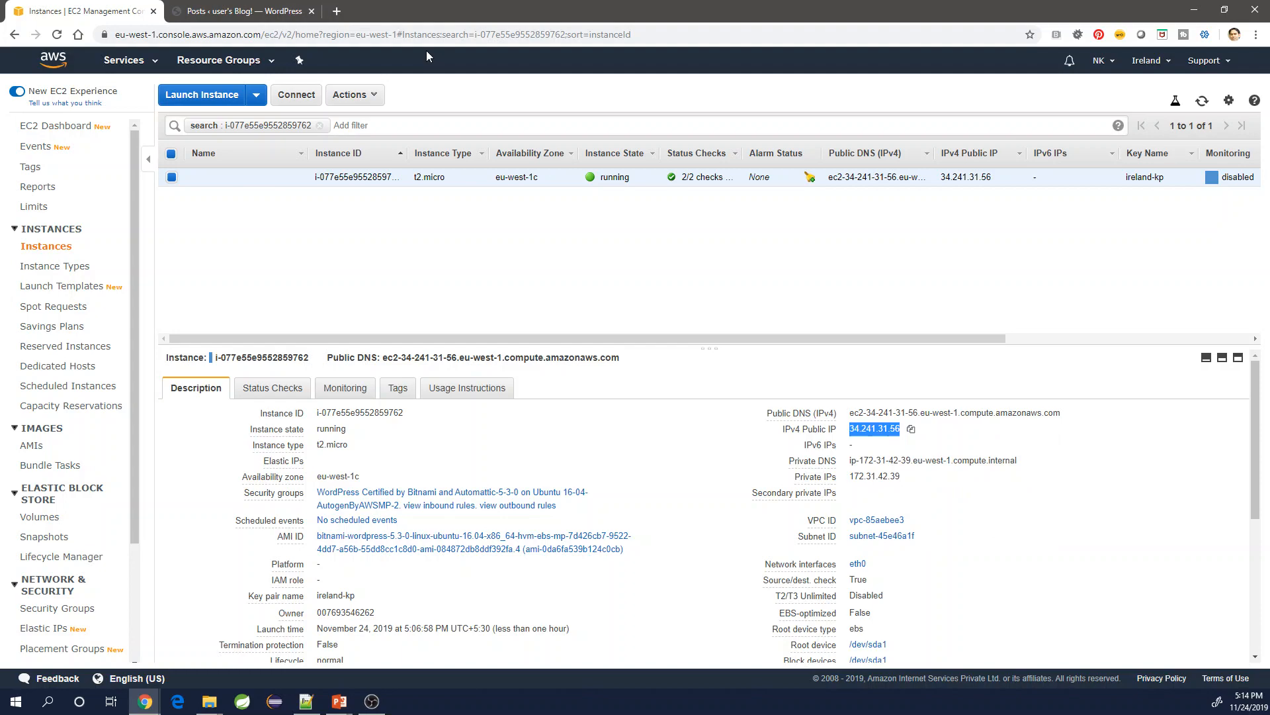
pyautogui.click(339, 11)
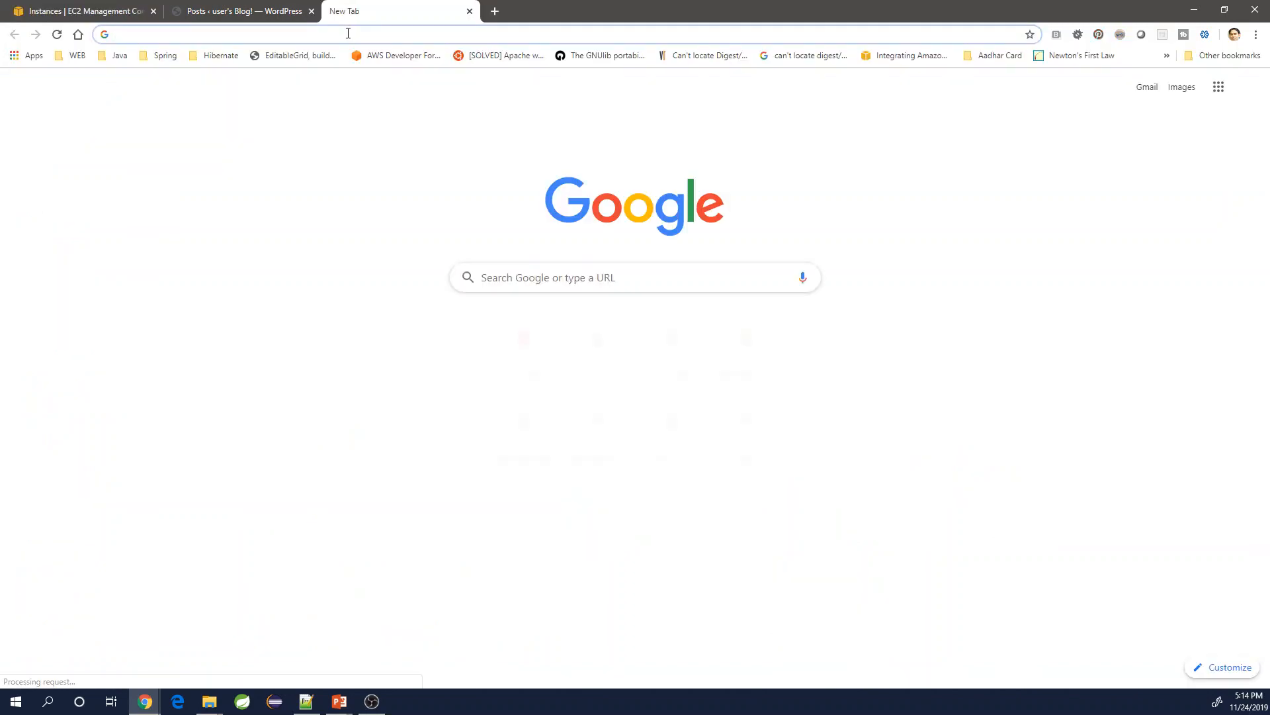
pyautogui.hotkey('ctrl', 'v')
pyautogui.press('Return')
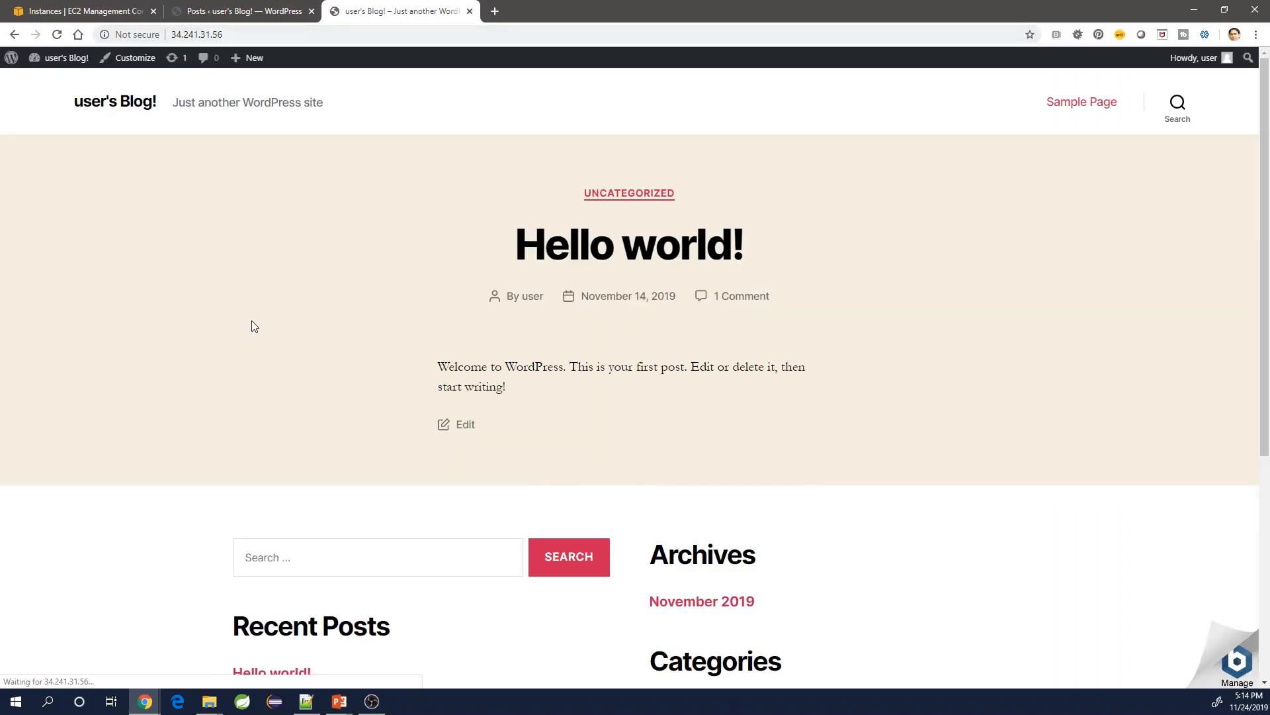
# Step: Move the "Hello world!" post to the trash and start a new post
pyautogui.click(244, 13)
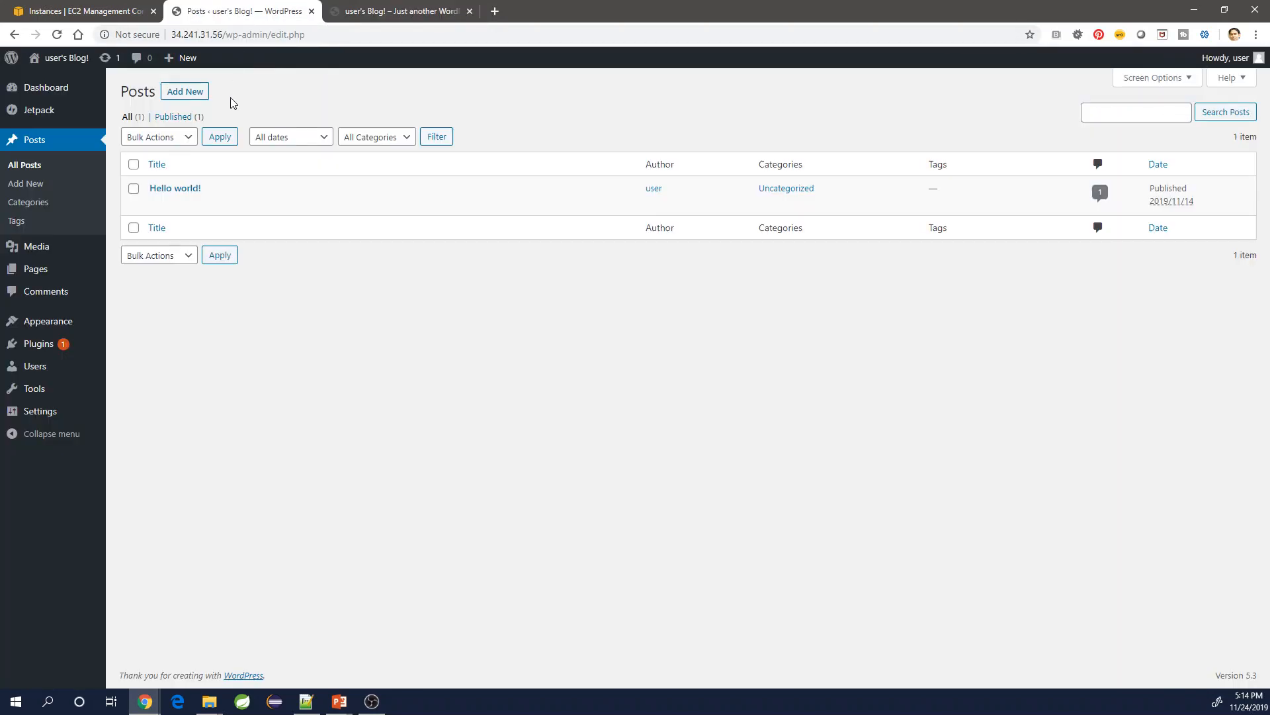
pyautogui.click(134, 188)
pyautogui.click(233, 206)
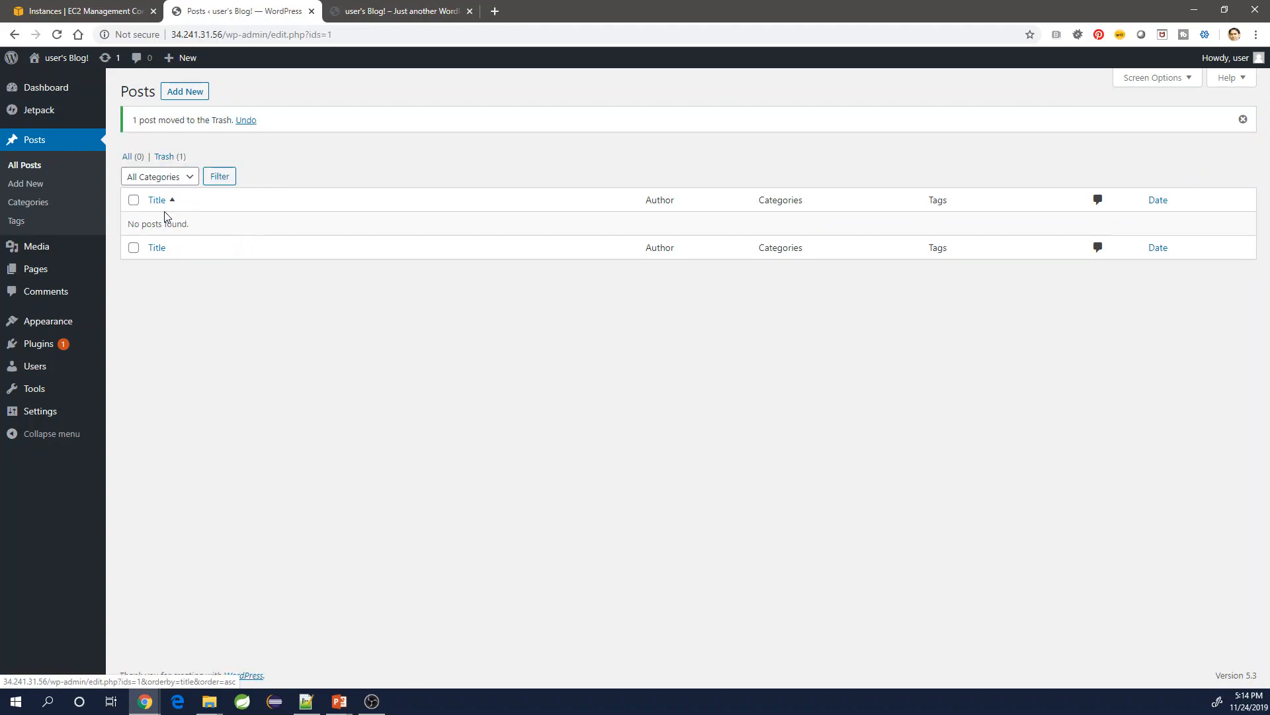
pyautogui.click(189, 200)
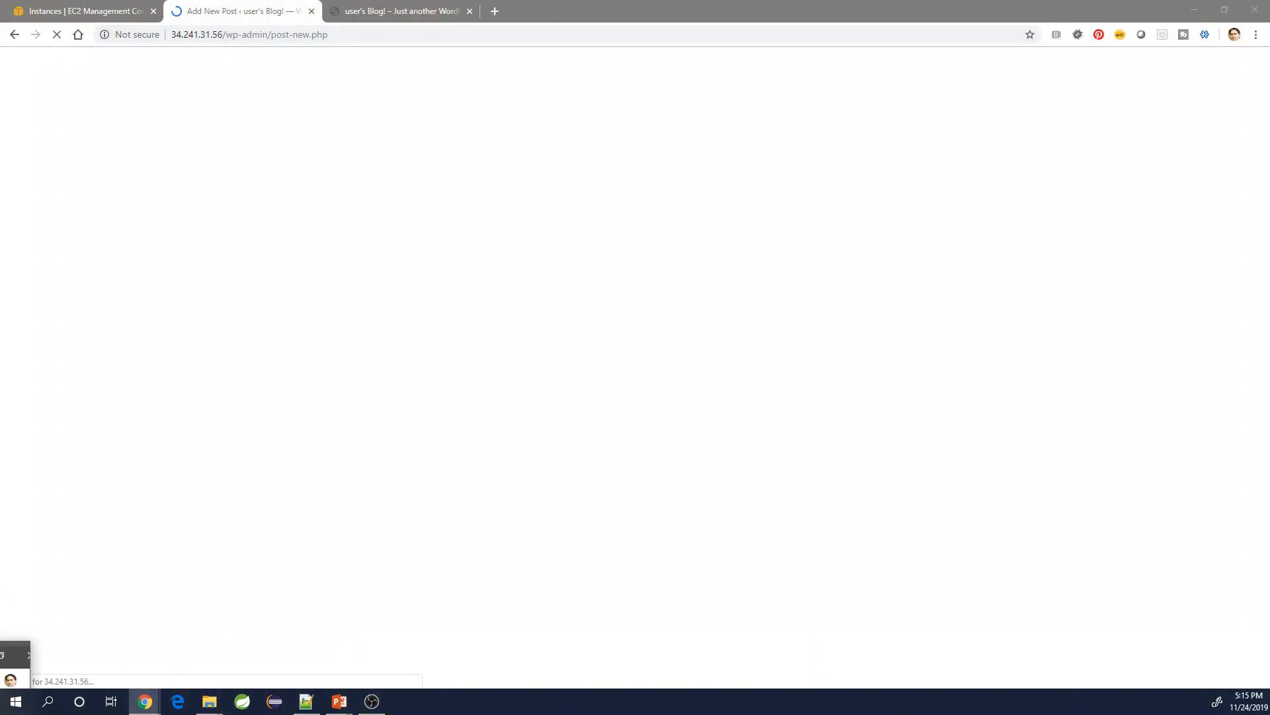
# Step: Bring the entrepreneur.com article window into view, maximize it, and clear its existing text selection
pyautogui.moveTo(1028, 655); pyautogui.dragTo(905, 61)
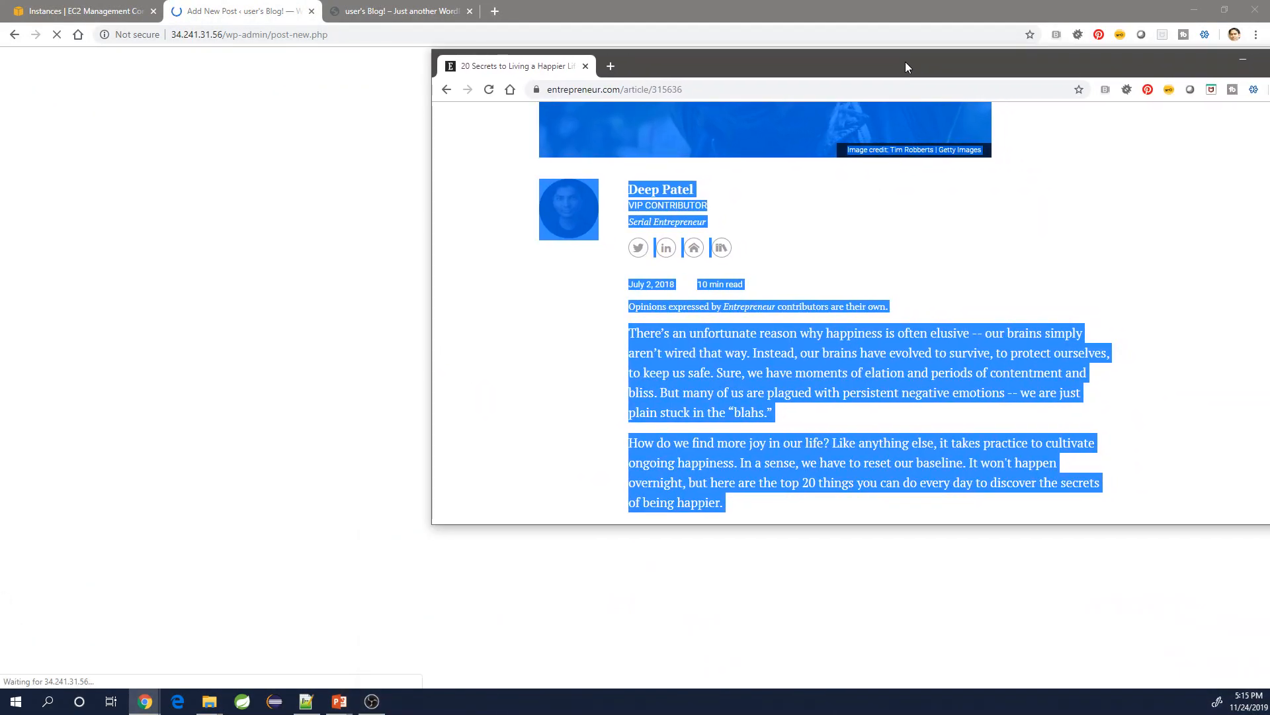
pyautogui.doubleClick(905, 61)
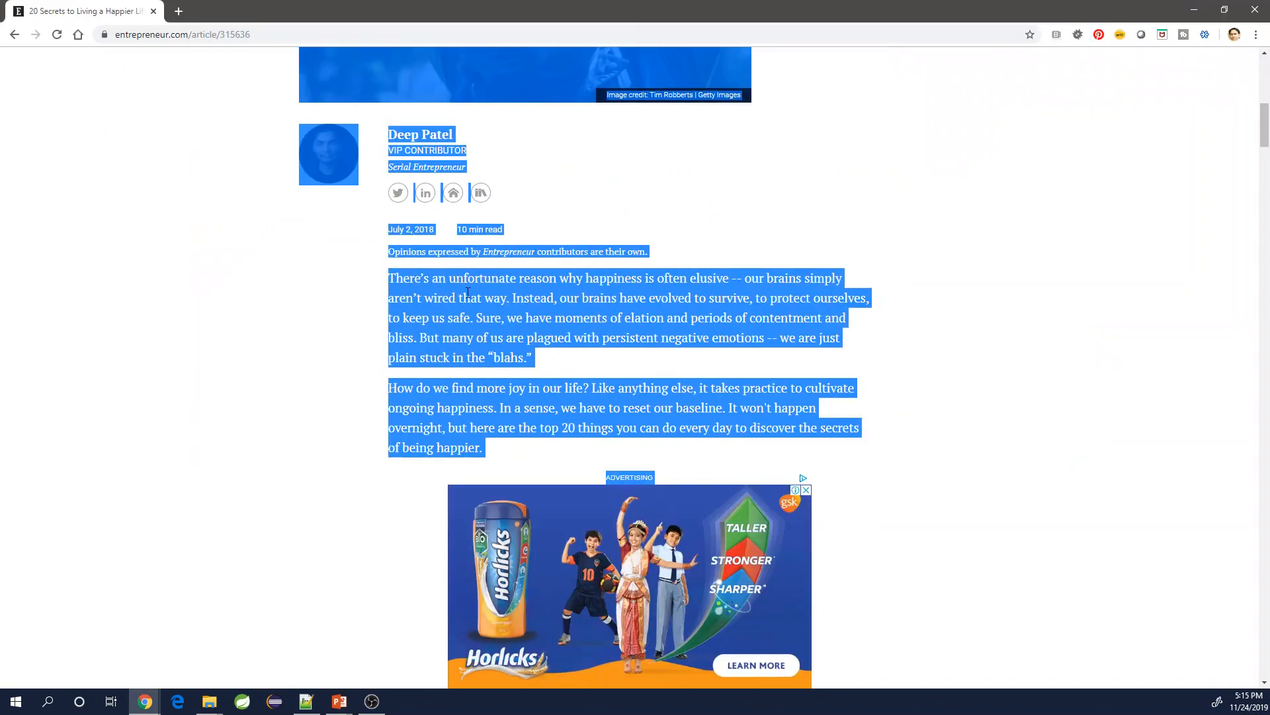
pyautogui.rightClick(467, 292)
pyautogui.click(487, 301)
pyautogui.click(486, 301)
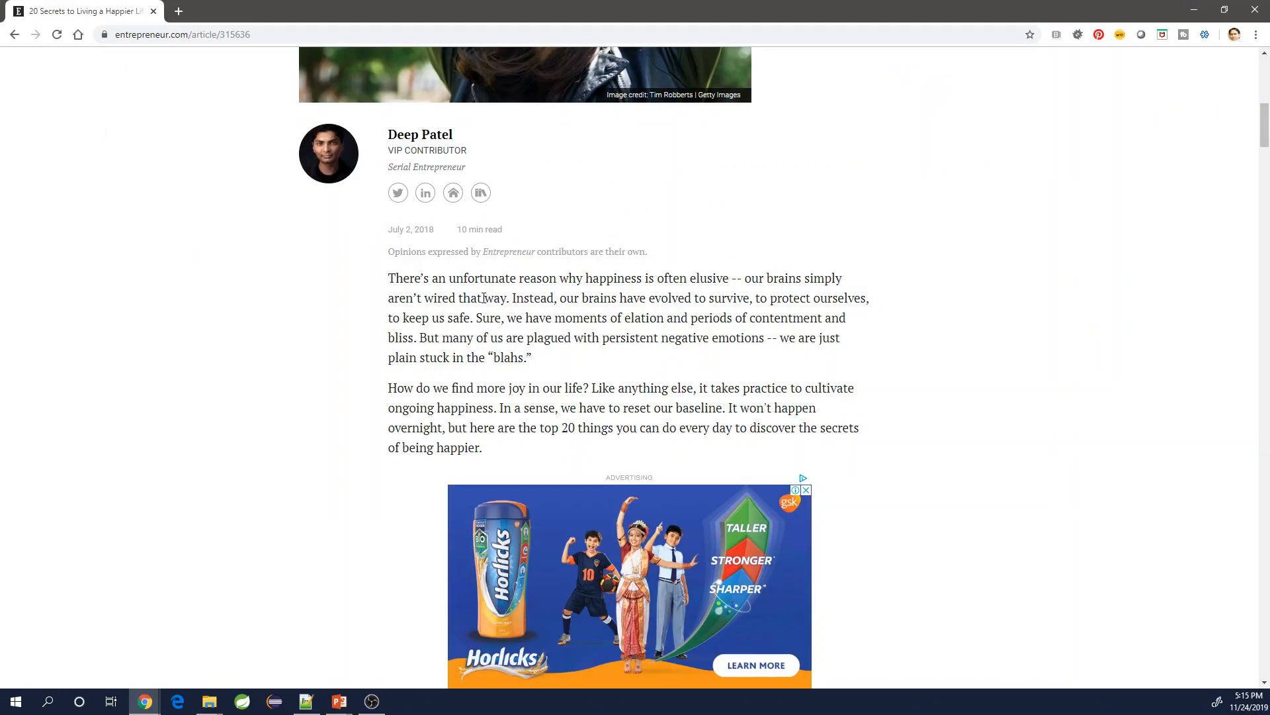
# Step: Copy the article from its title "20 Secrets to Living a Happier Life" through the end of item 20, and return to the WordPress editor
pyautogui.scroll(10, 484, 298)
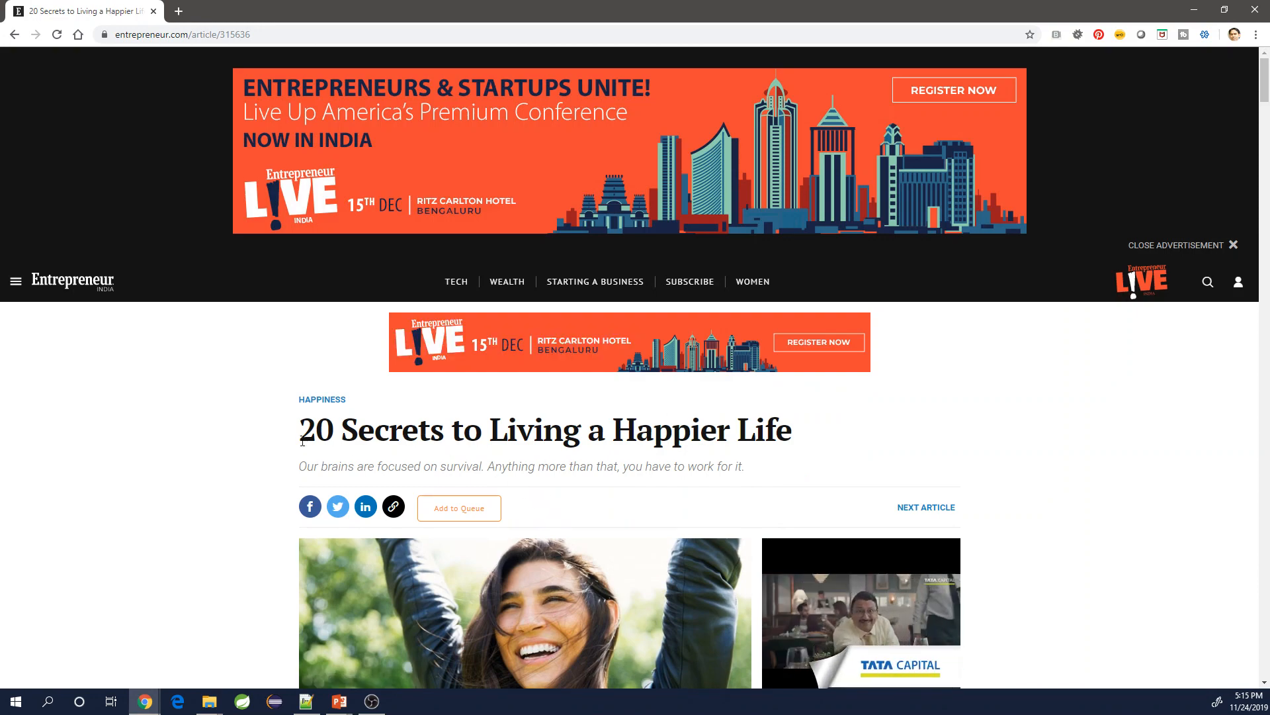
pyautogui.moveTo(303, 440); pyautogui.dragTo(400, 557)
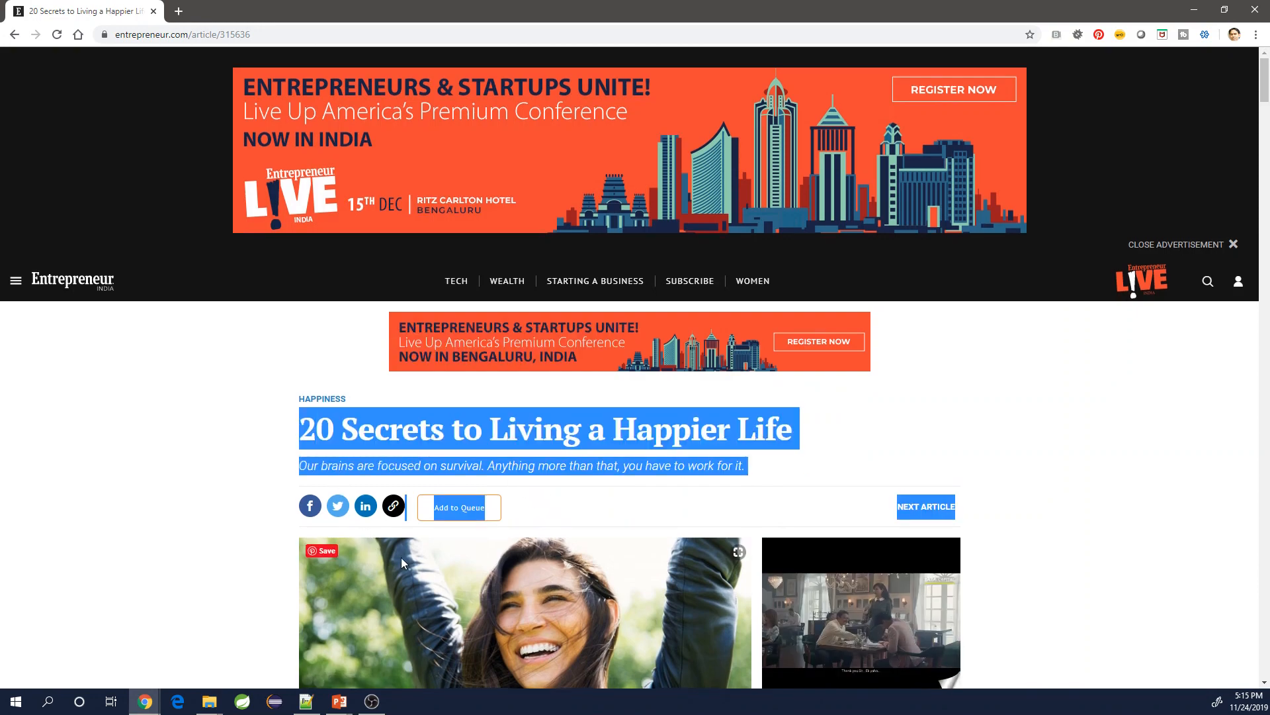
pyautogui.scroll(-5, 401, 557)
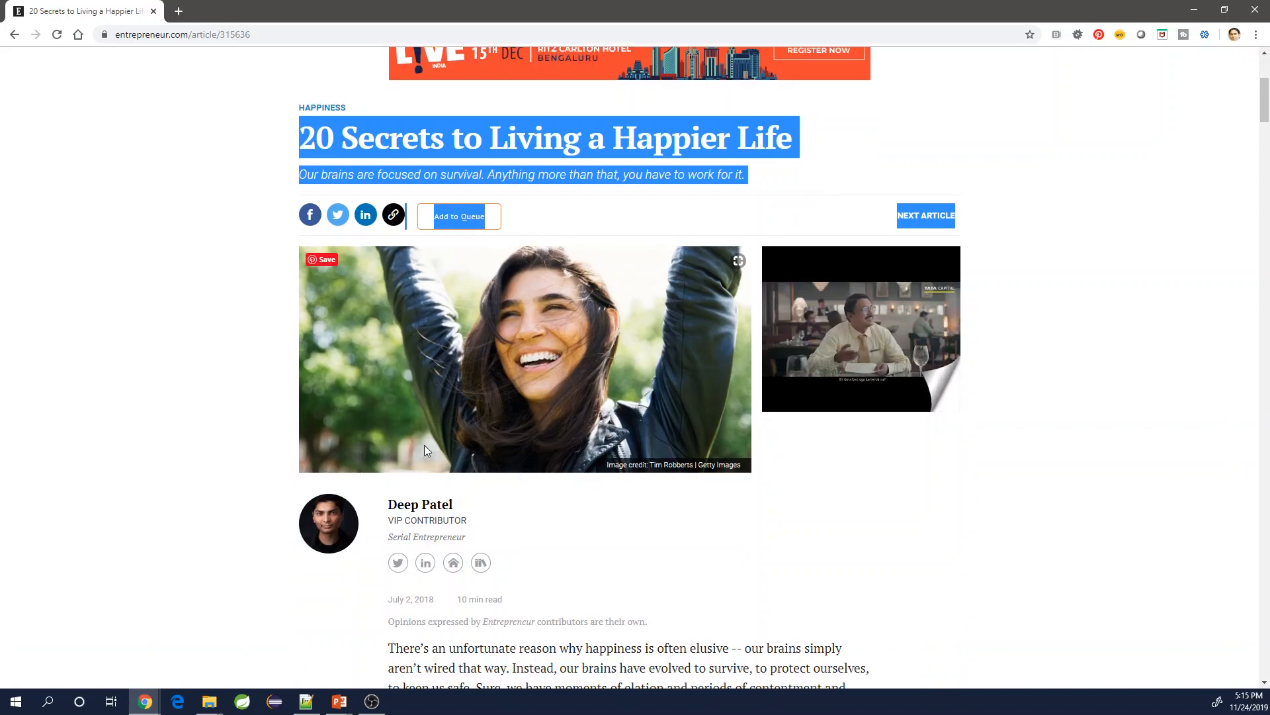
pyautogui.scroll(-20, 424, 447)
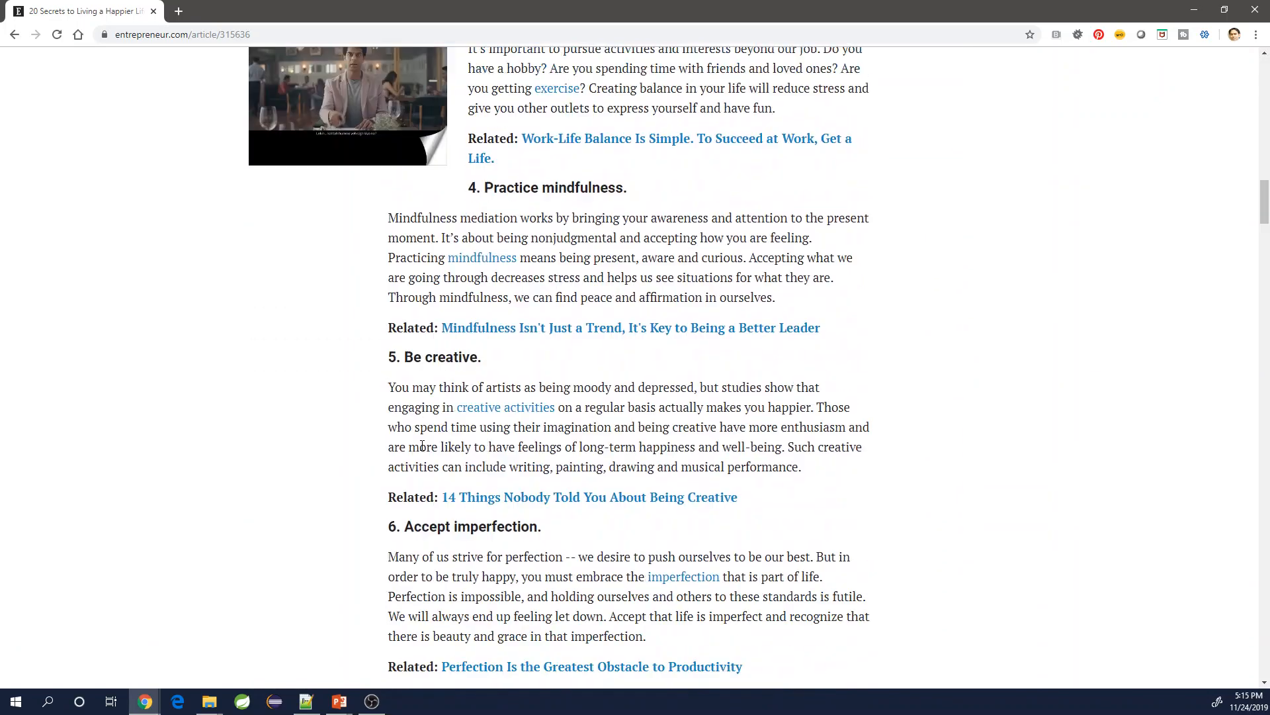
pyautogui.scroll(-20, 423, 446)
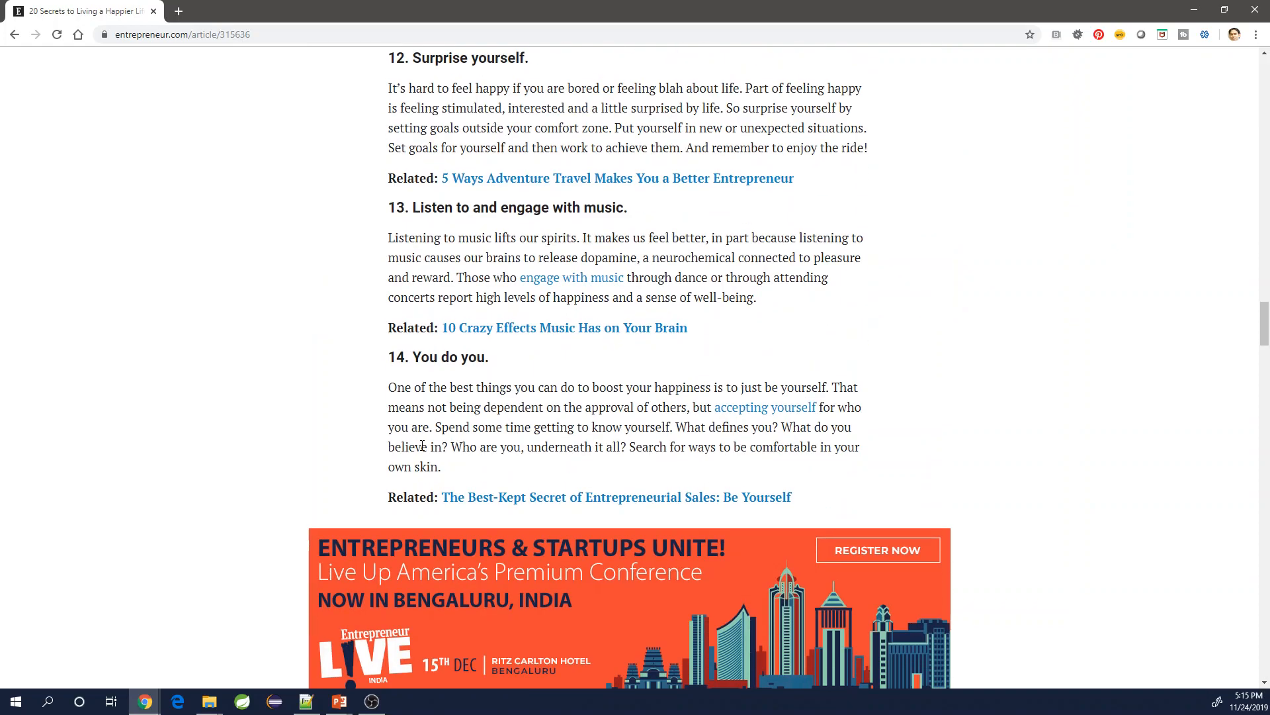
pyautogui.scroll(-20, 422, 446)
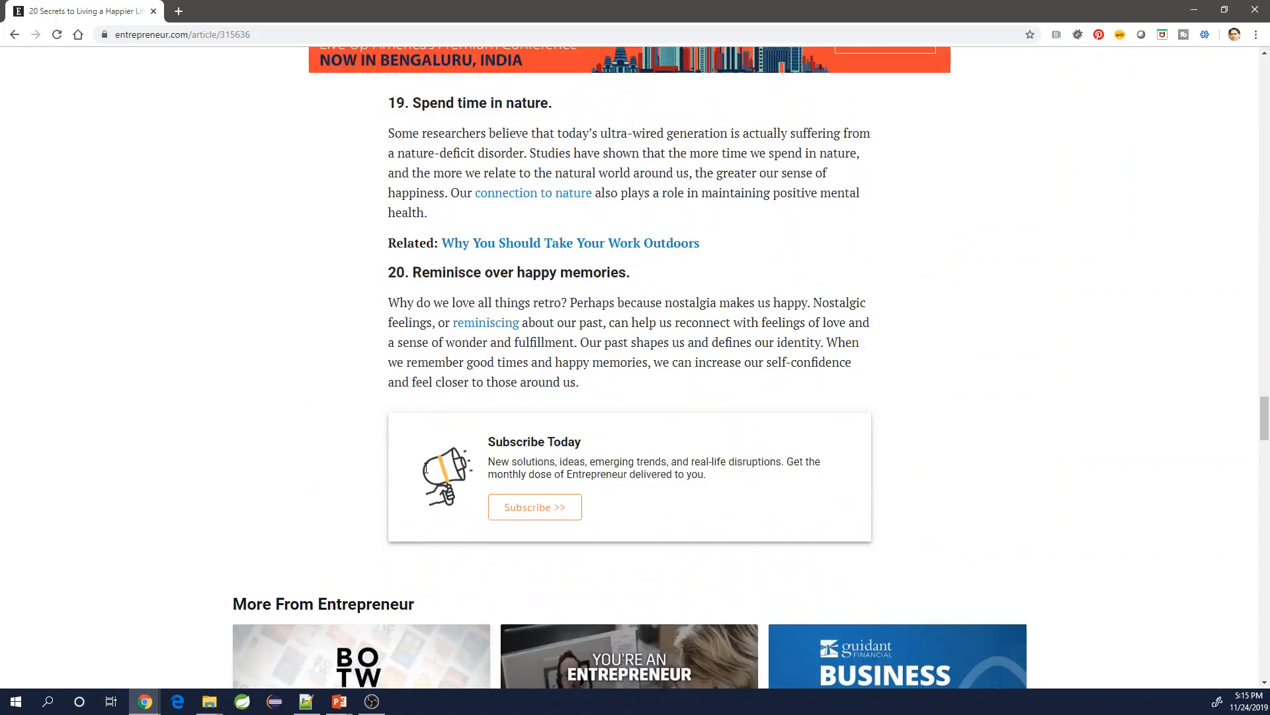
pyautogui.scroll(-2, 426, 472)
pyautogui.scroll(2, 477, 416)
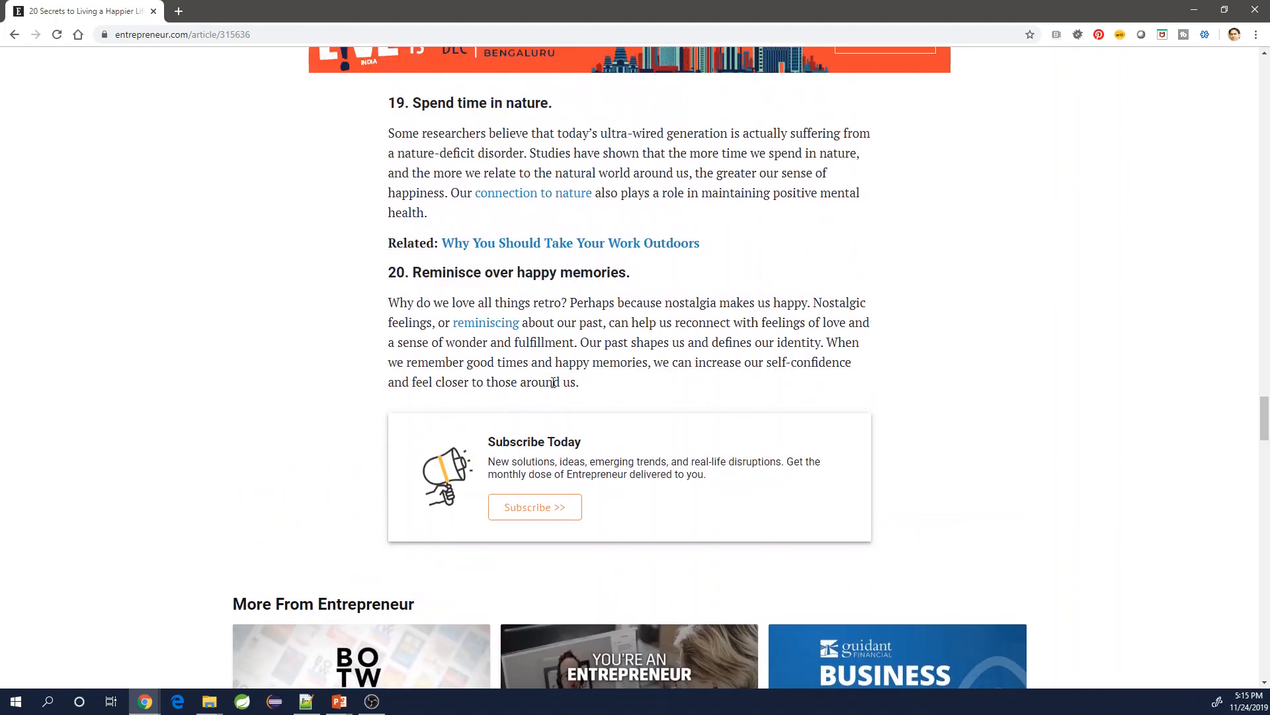
pyautogui.moveTo(593, 387); pyautogui.dragTo(587, 408)
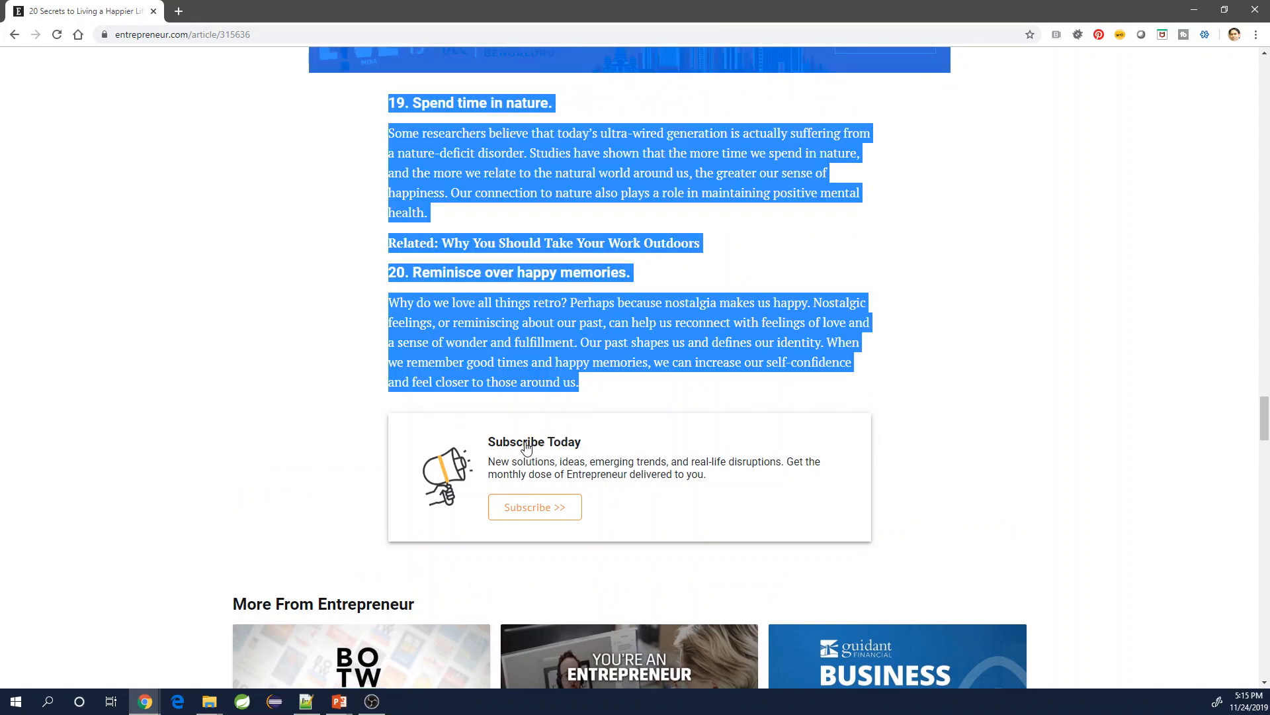
pyautogui.scroll(20, 526, 446)
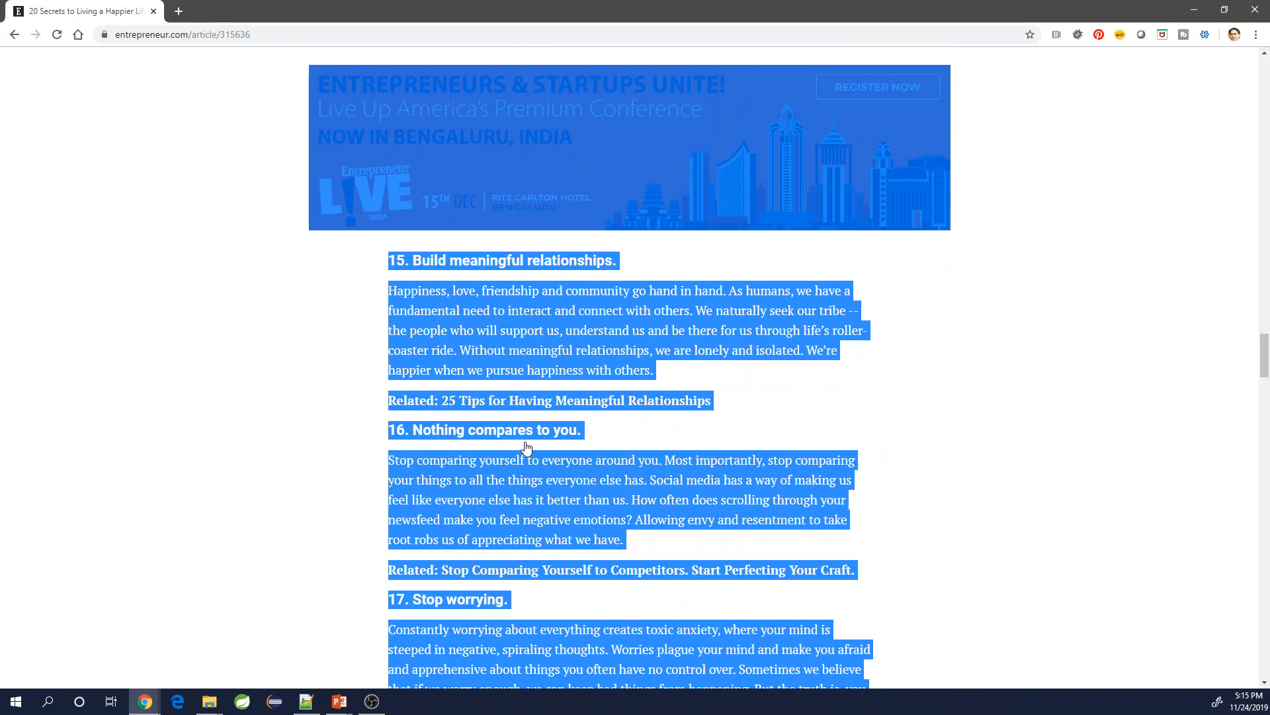
pyautogui.scroll(20, 526, 446)
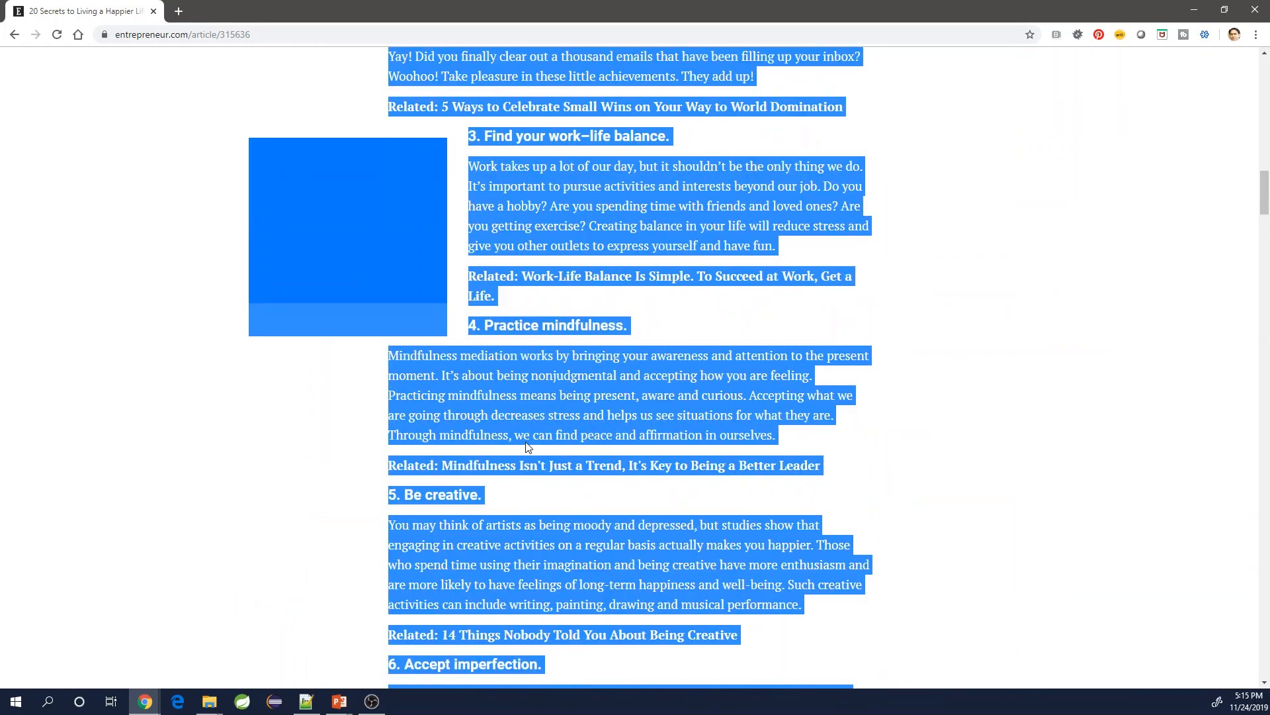
pyautogui.scroll(10, 526, 447)
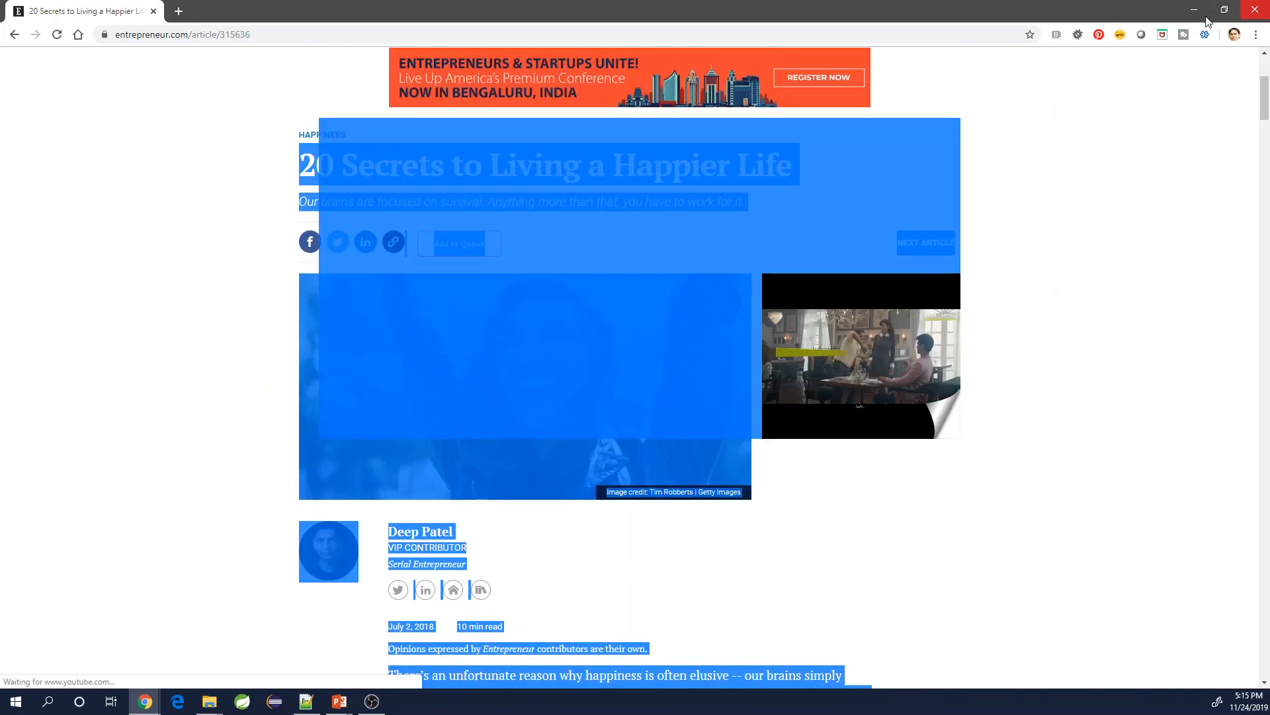
pyautogui.click(1198, 12)
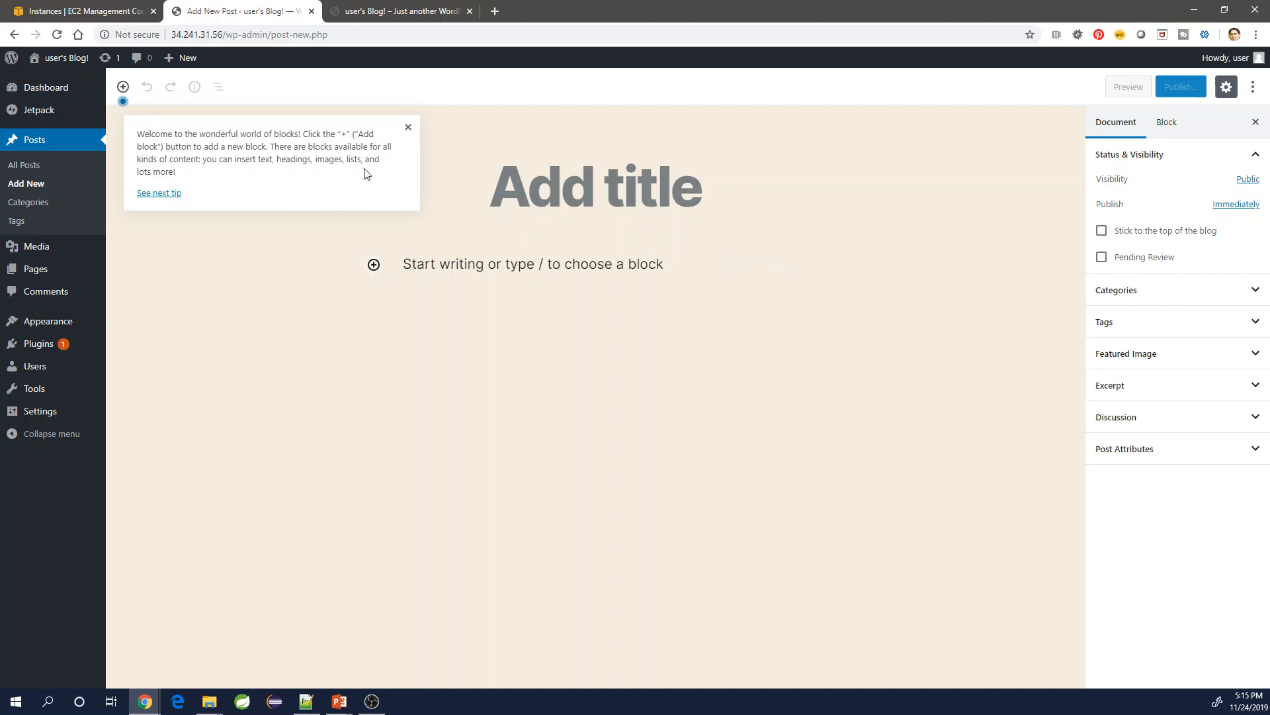
# Step: Dismiss the block editor's welcome tip, try pasting the copied article into the post title, and undo the paste
pyautogui.click(408, 127)
pyautogui.click(598, 199)
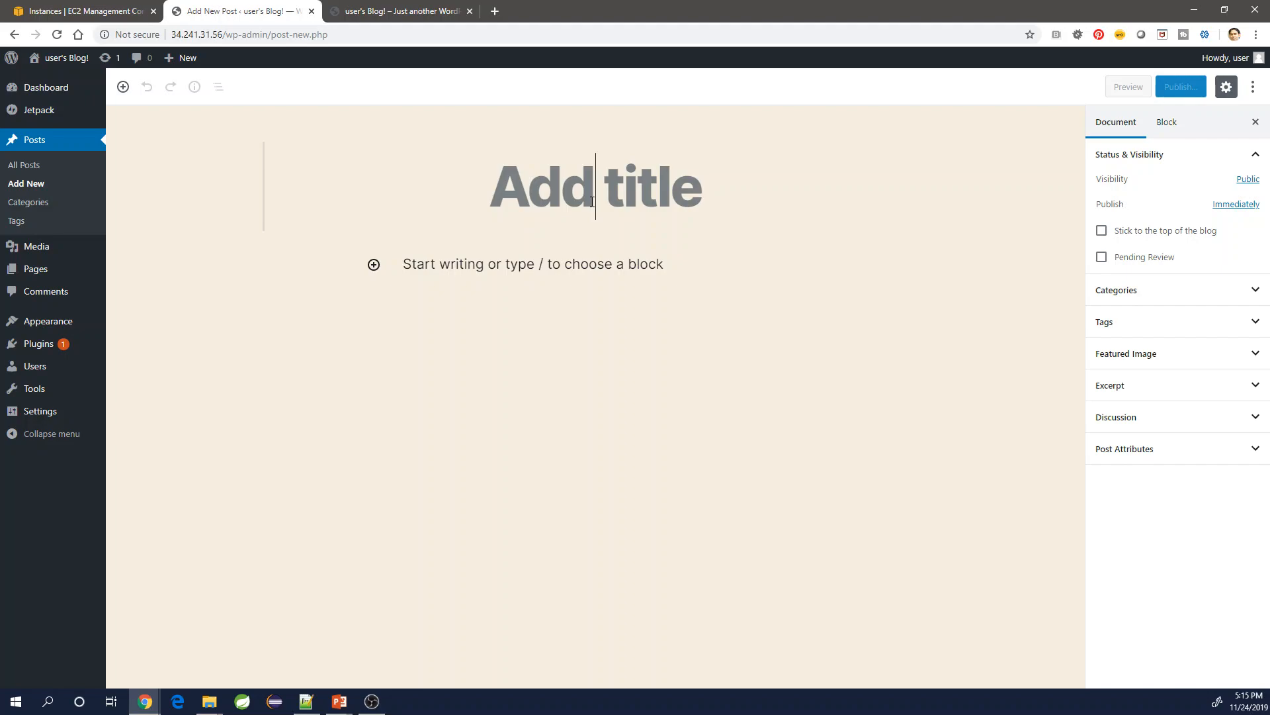
pyautogui.hotkey('ctrl', 'v')
pyautogui.scroll(-5, 567, 268)
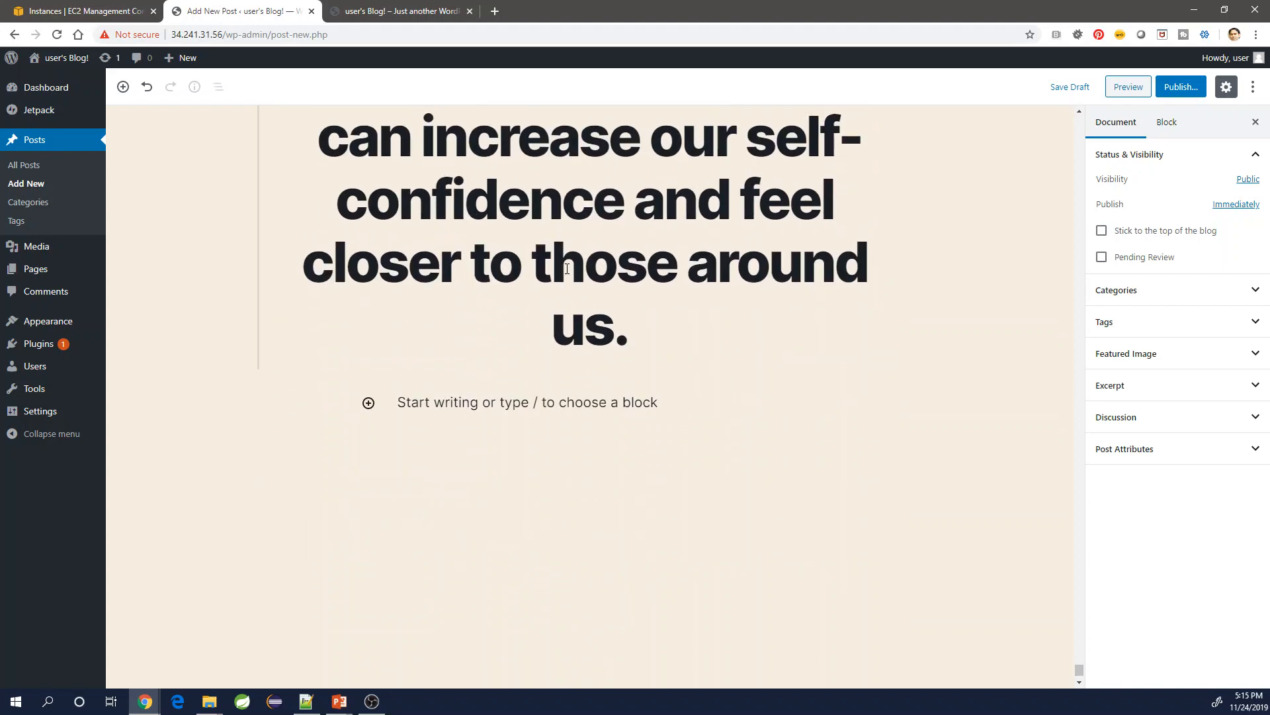
pyautogui.scroll(7, 566, 268)
pyautogui.hotkey('ctrl', 'z')
# Step: Paste the copied article into the post body and publish the post immediately with public visibility
pyautogui.click(519, 270)
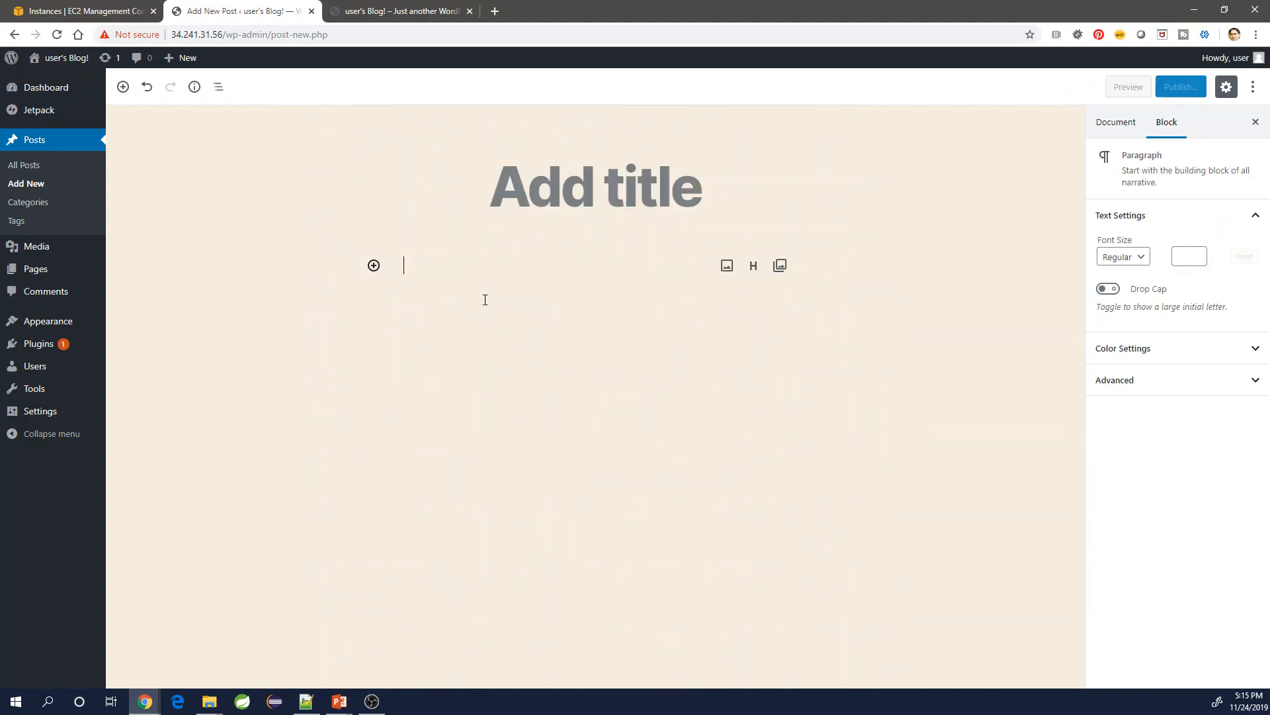
pyautogui.hotkey('ctrl', 'v')
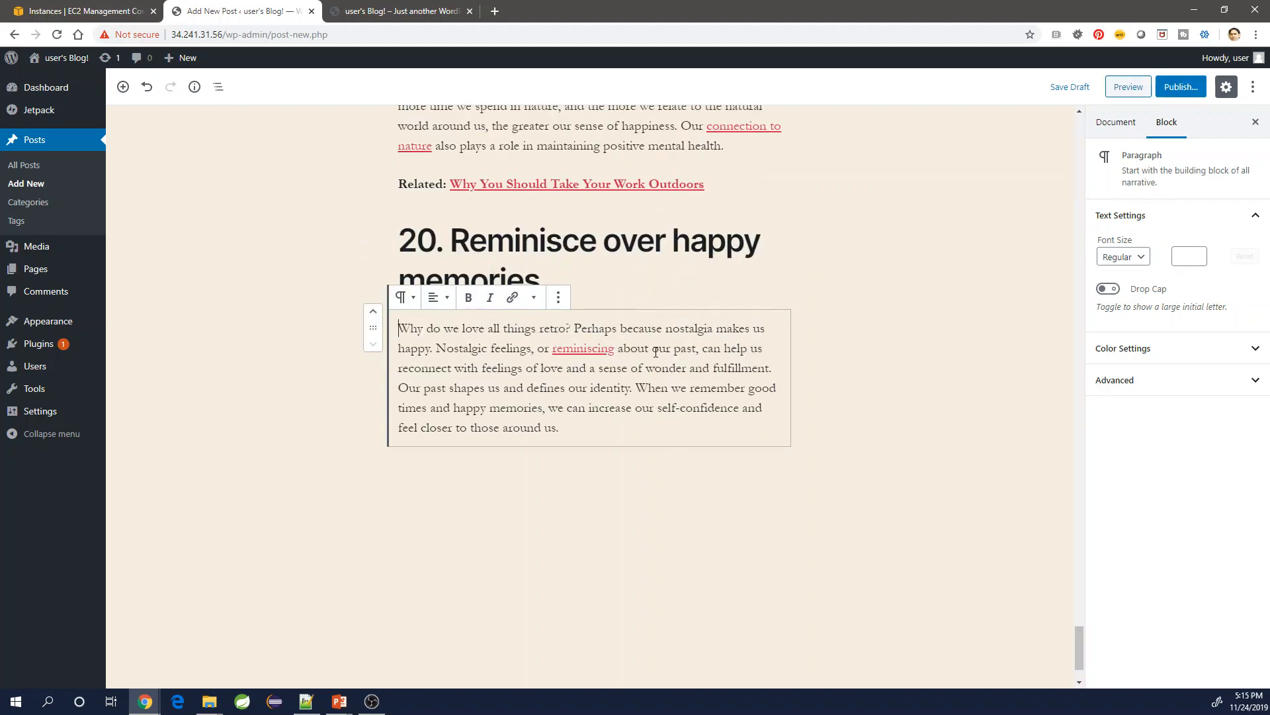
pyautogui.scroll(20, 645, 353)
pyautogui.scroll(20, 645, 352)
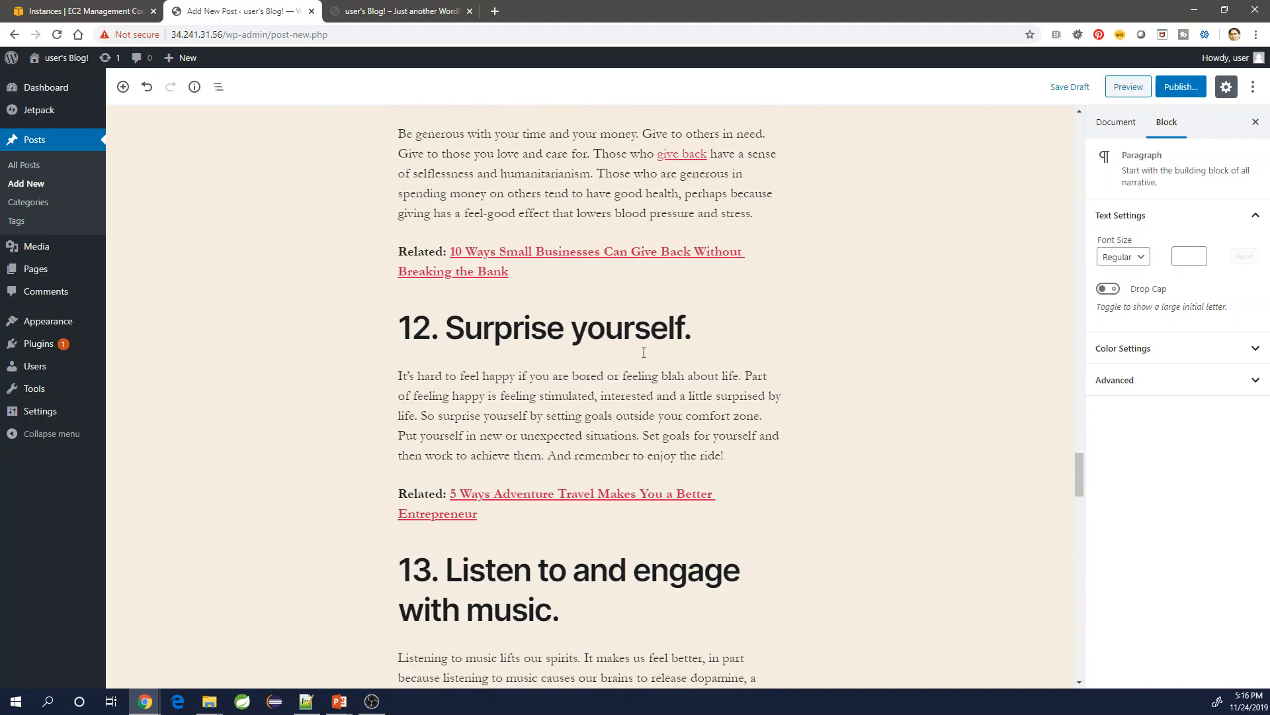
pyautogui.scroll(20, 641, 354)
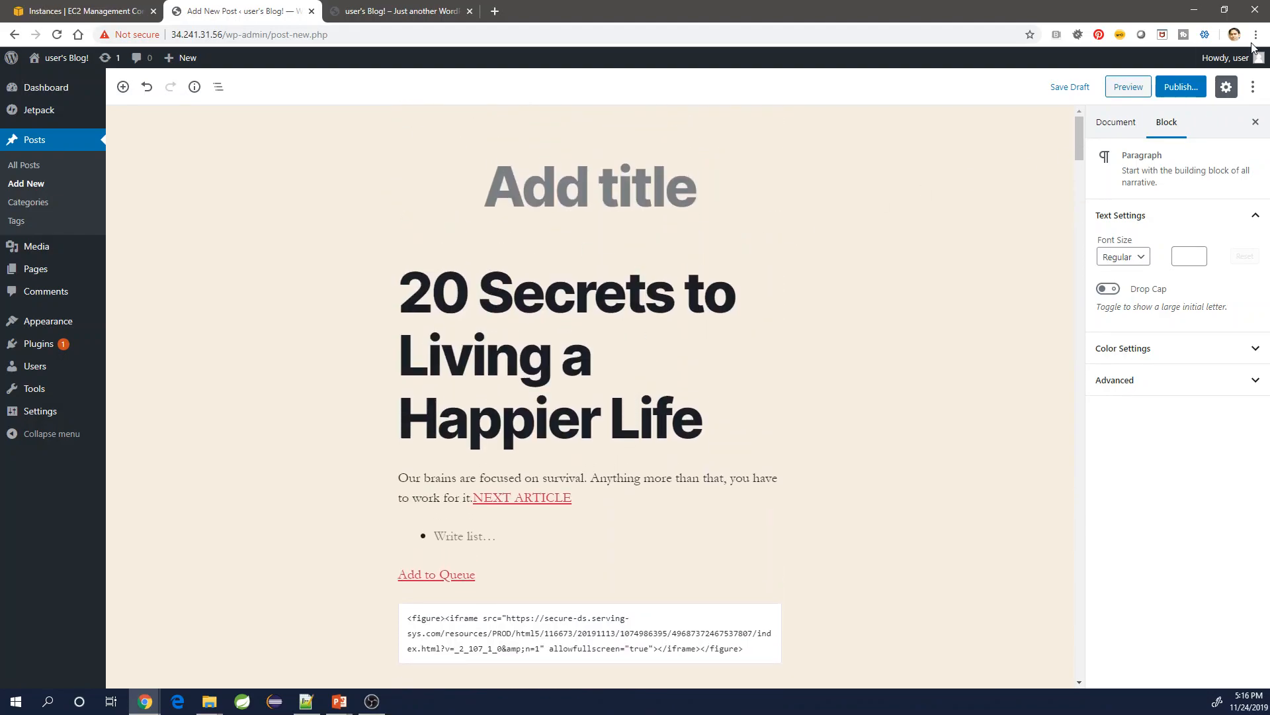
pyautogui.click(1184, 86)
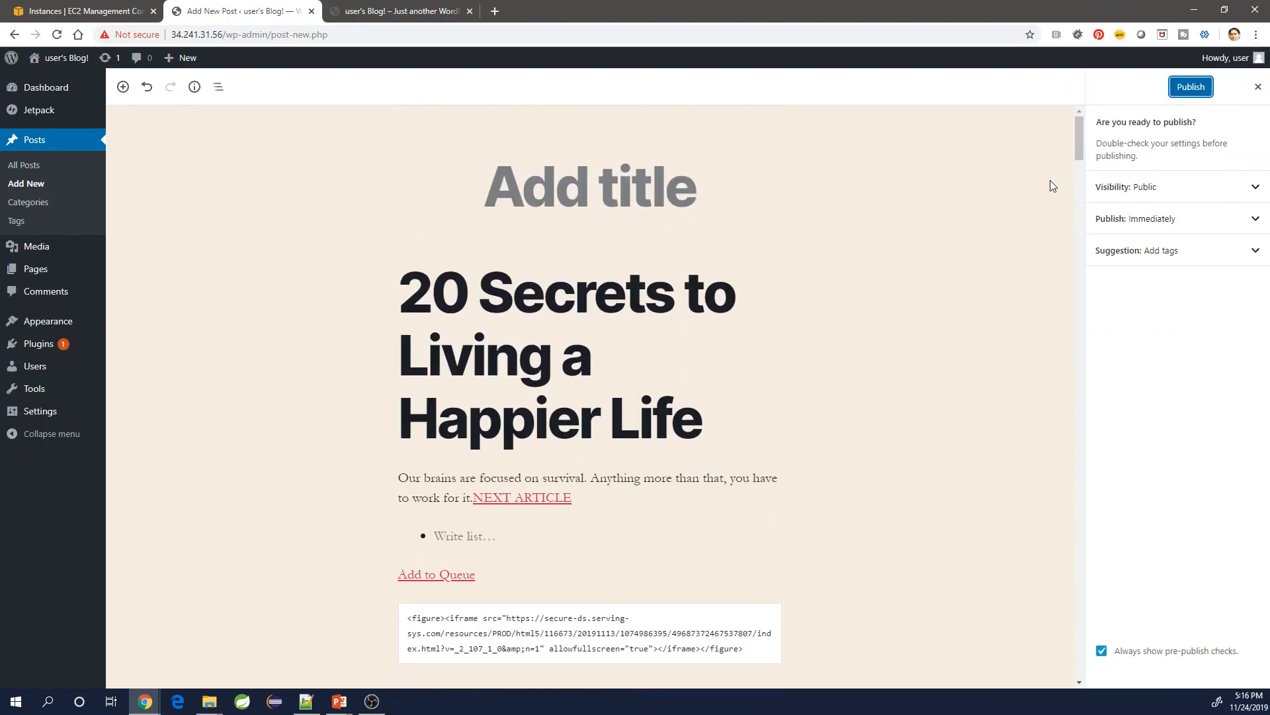
pyautogui.click(1184, 93)
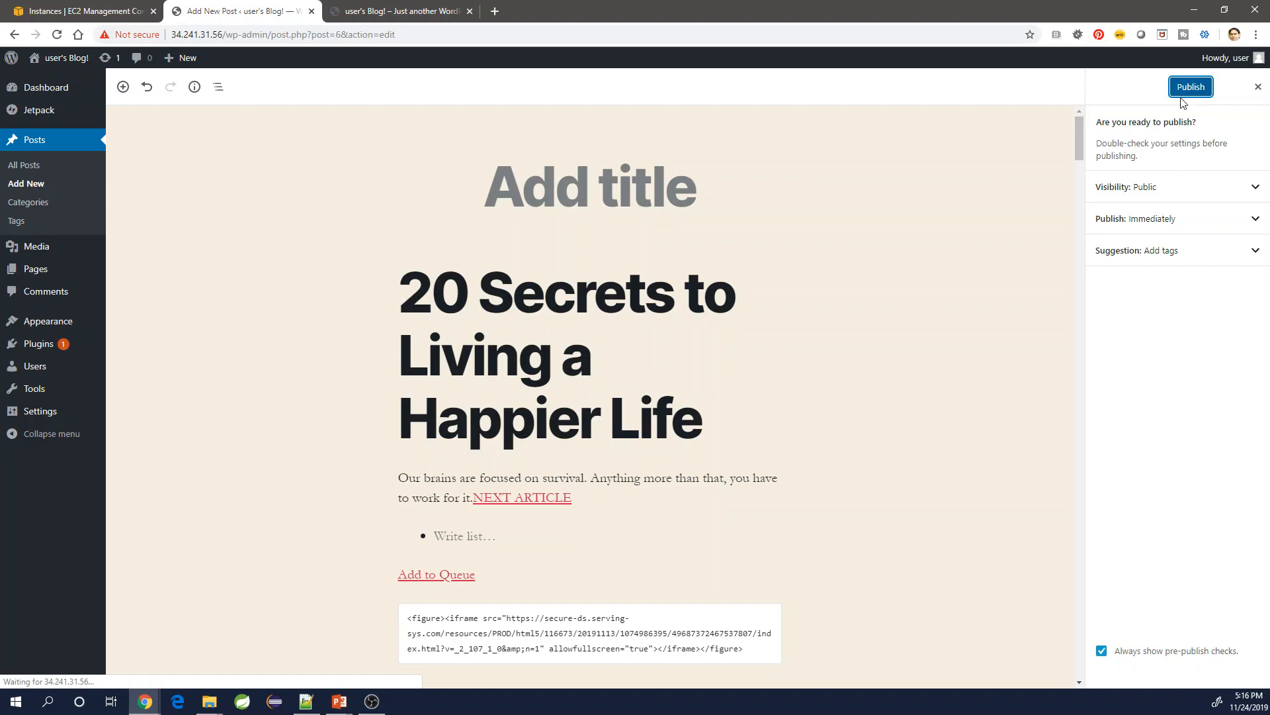
# Step: Load the public blog's home page and examine the published article from its heading through item 20
pyautogui.click(391, 17)
pyautogui.click(63, 57)
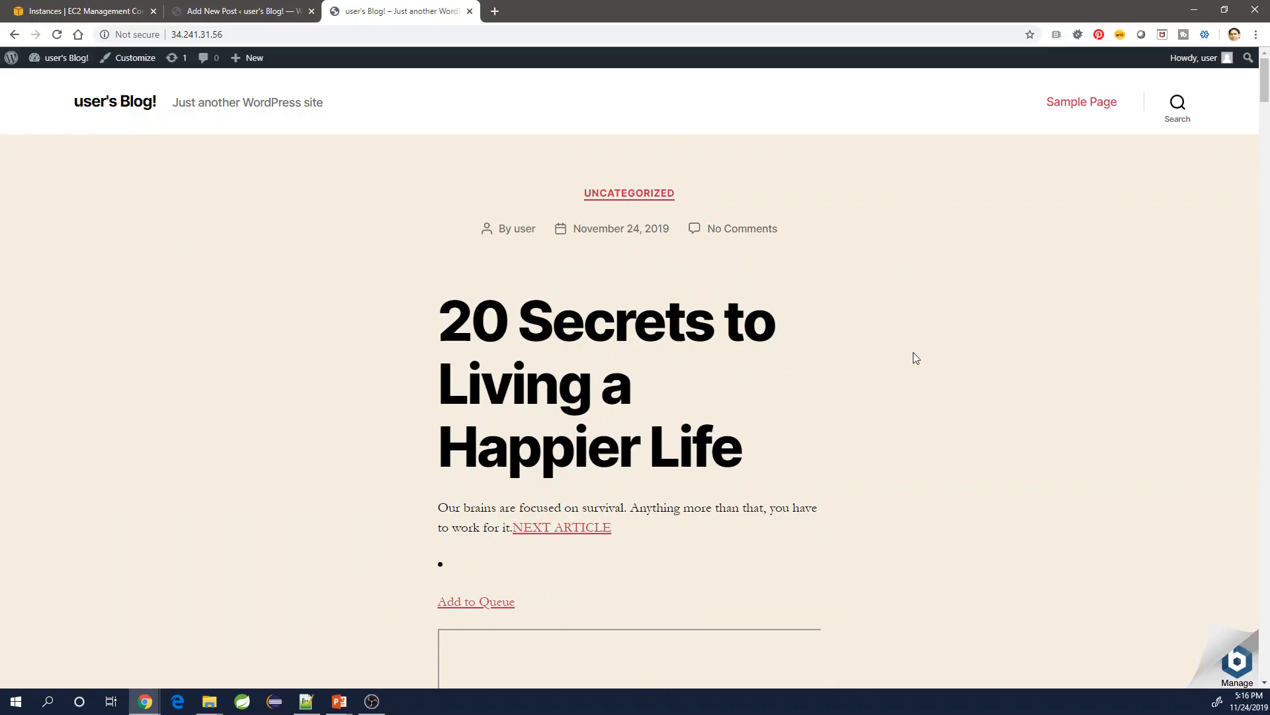
pyautogui.scroll(-8, 910, 404)
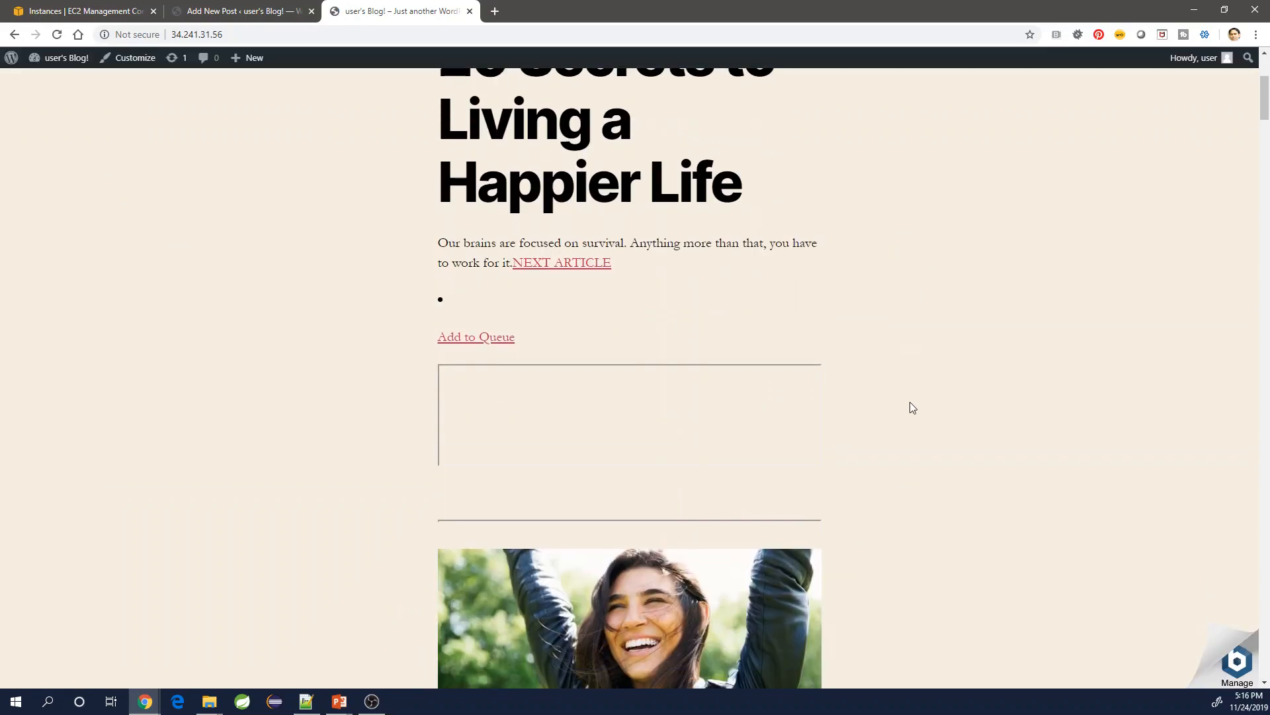
pyautogui.scroll(-9, 906, 407)
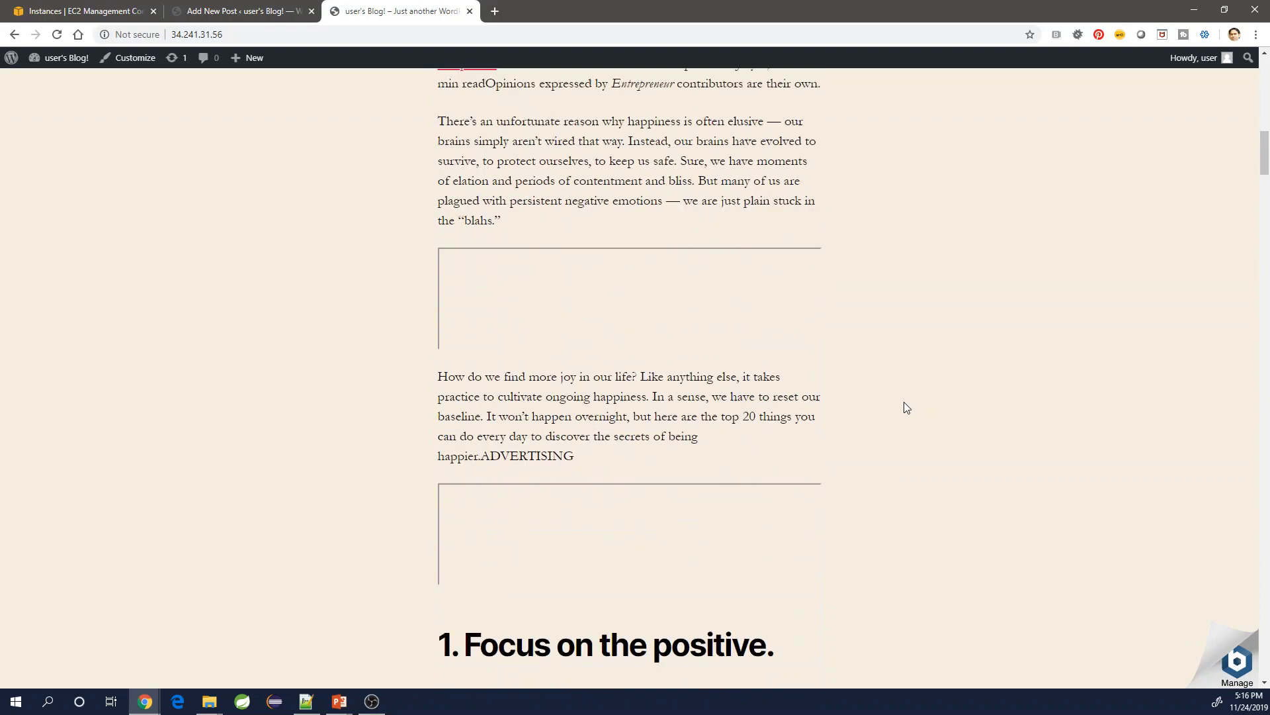
pyautogui.scroll(-20, 906, 408)
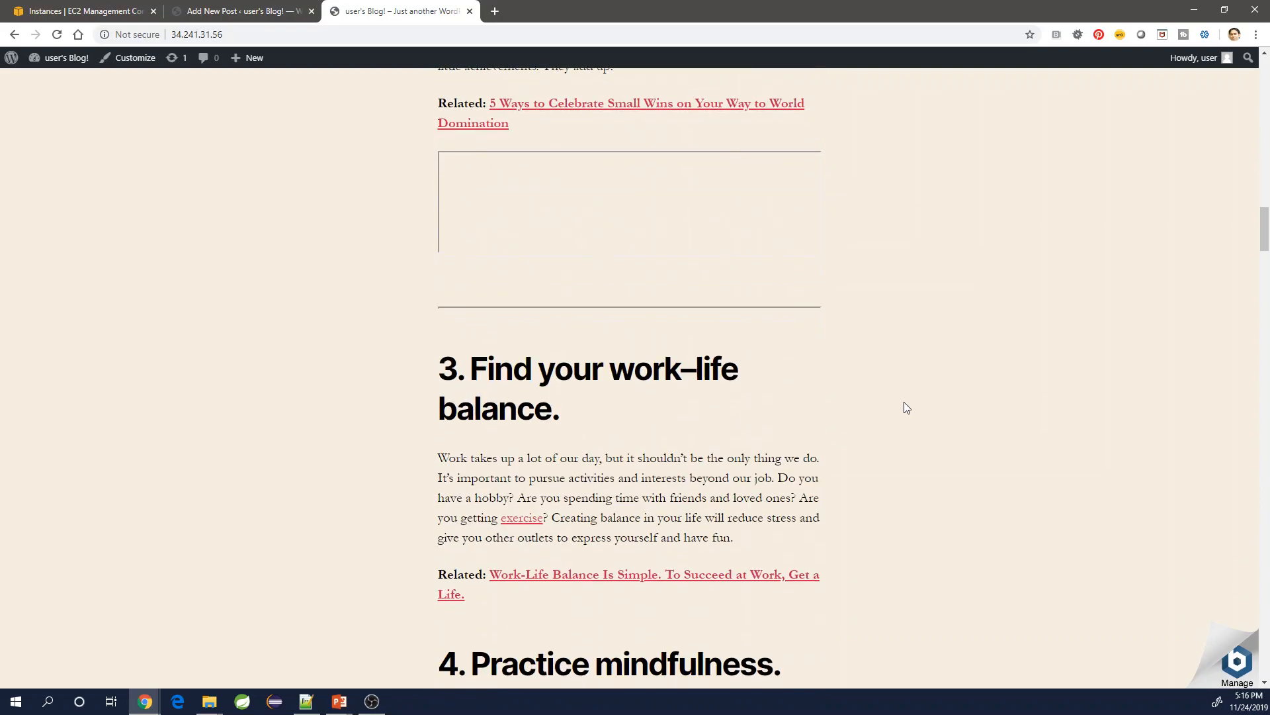
pyautogui.scroll(-20, 906, 407)
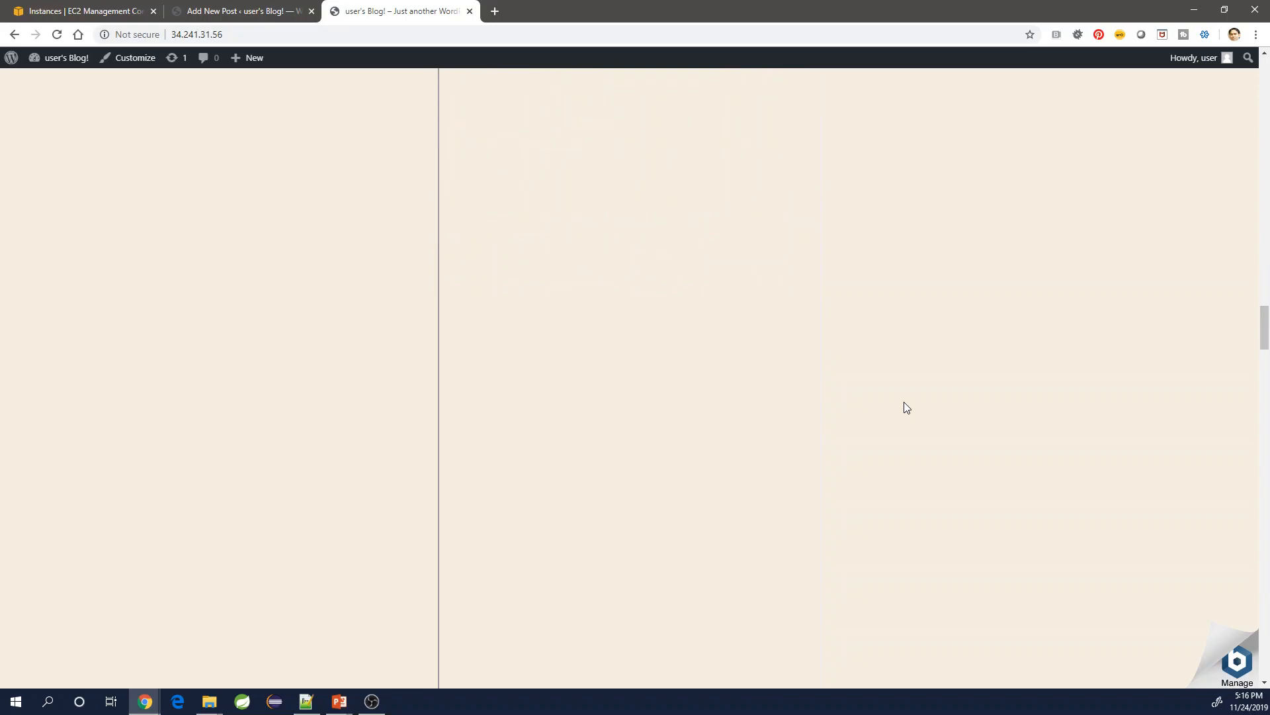
pyautogui.scroll(-20, 906, 407)
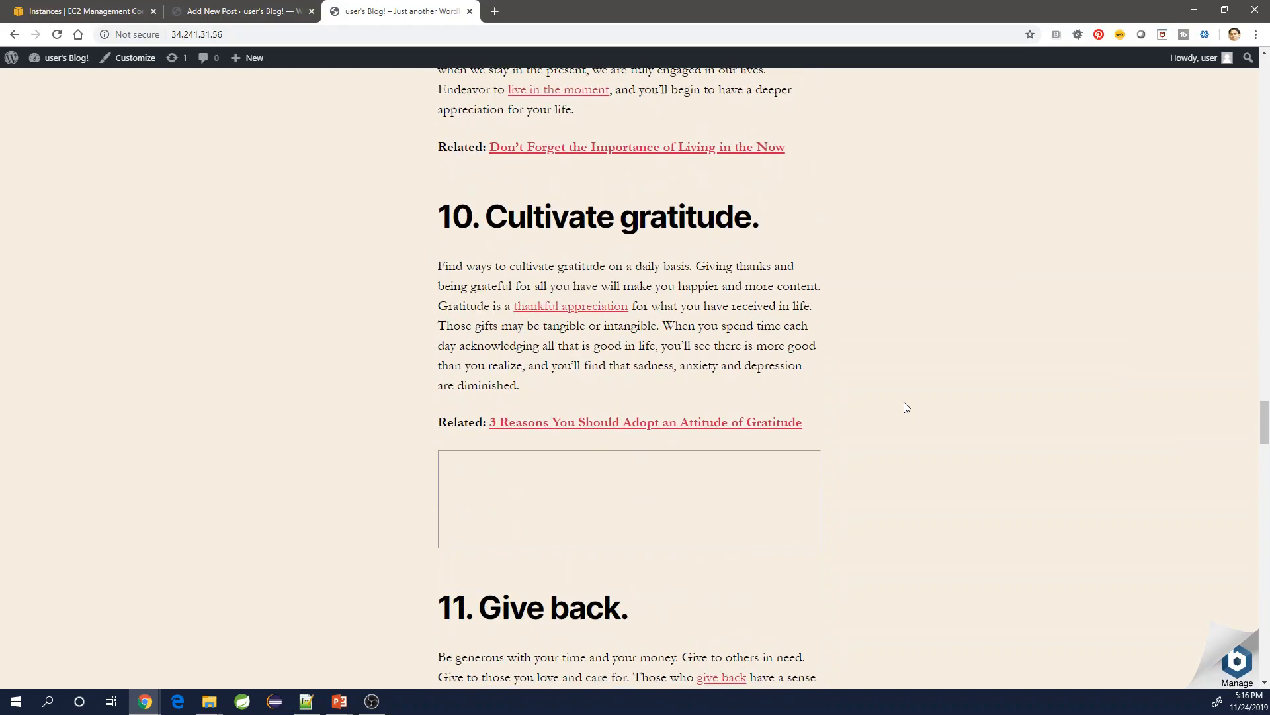
pyautogui.scroll(-20, 905, 405)
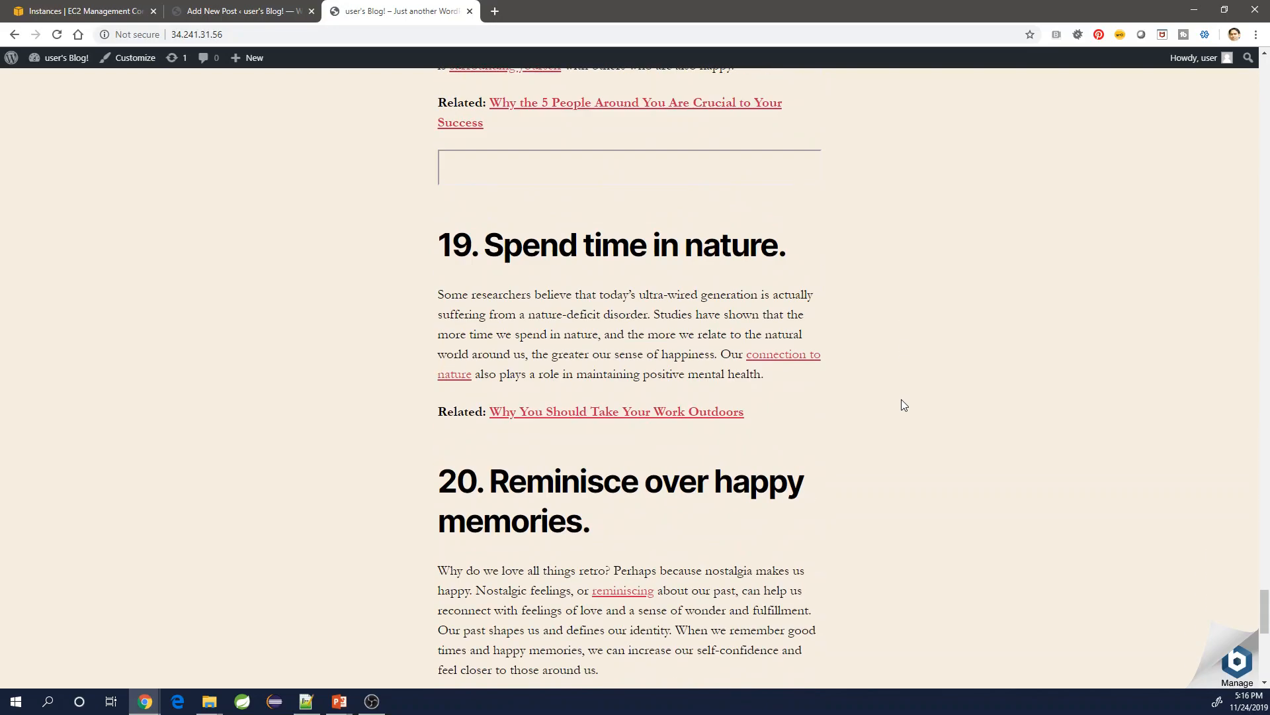
pyautogui.scroll(-5, 903, 404)
pyautogui.scroll(20, 862, 340)
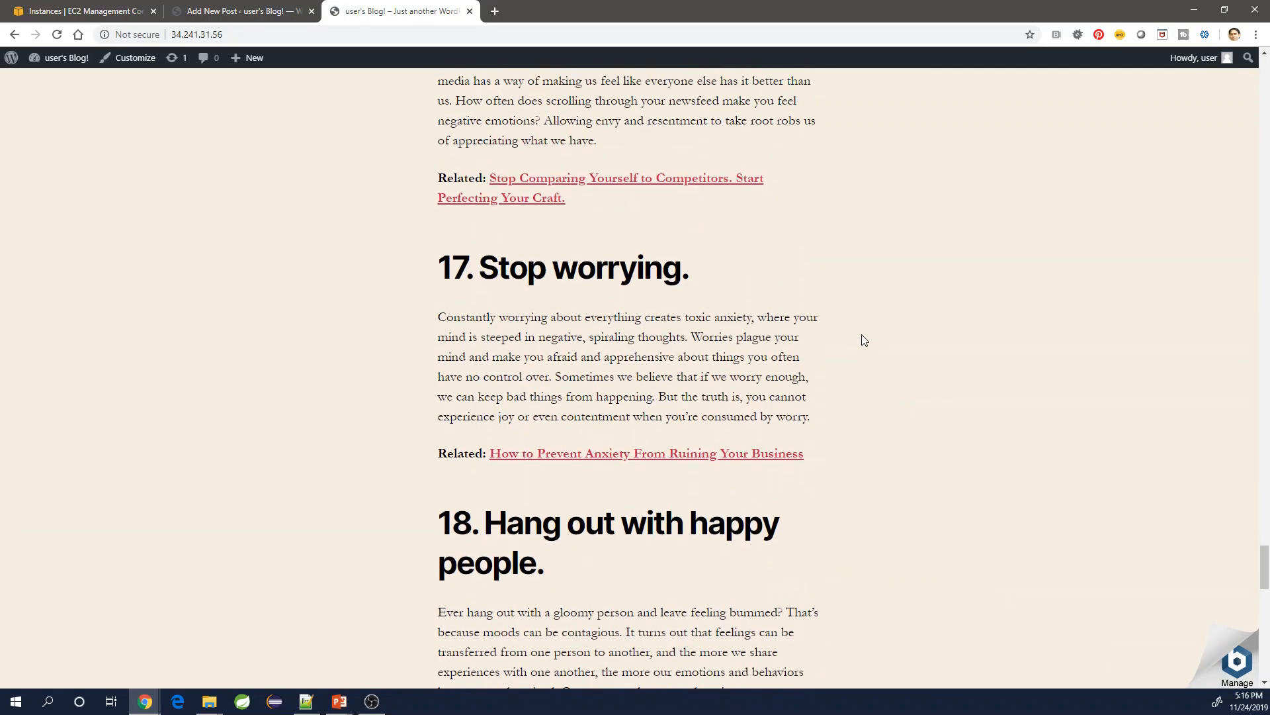
pyautogui.scroll(20, 862, 340)
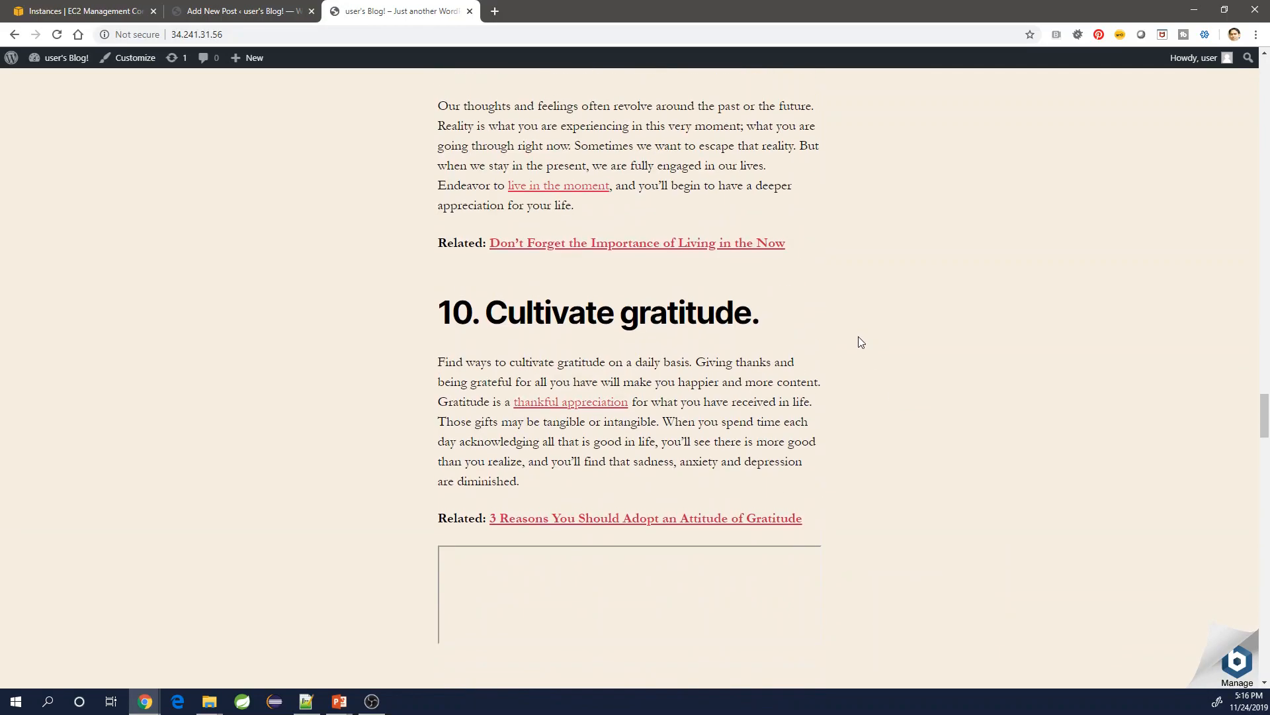
pyautogui.scroll(20, 860, 341)
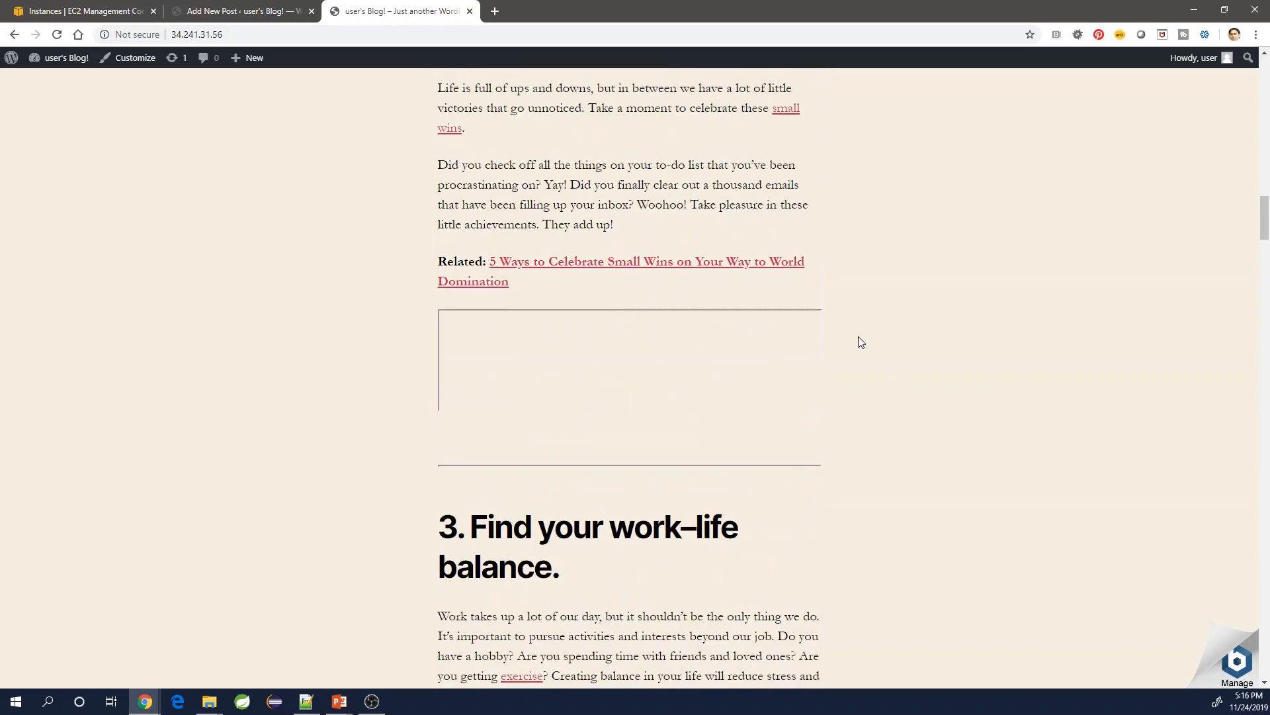
pyautogui.scroll(15, 860, 339)
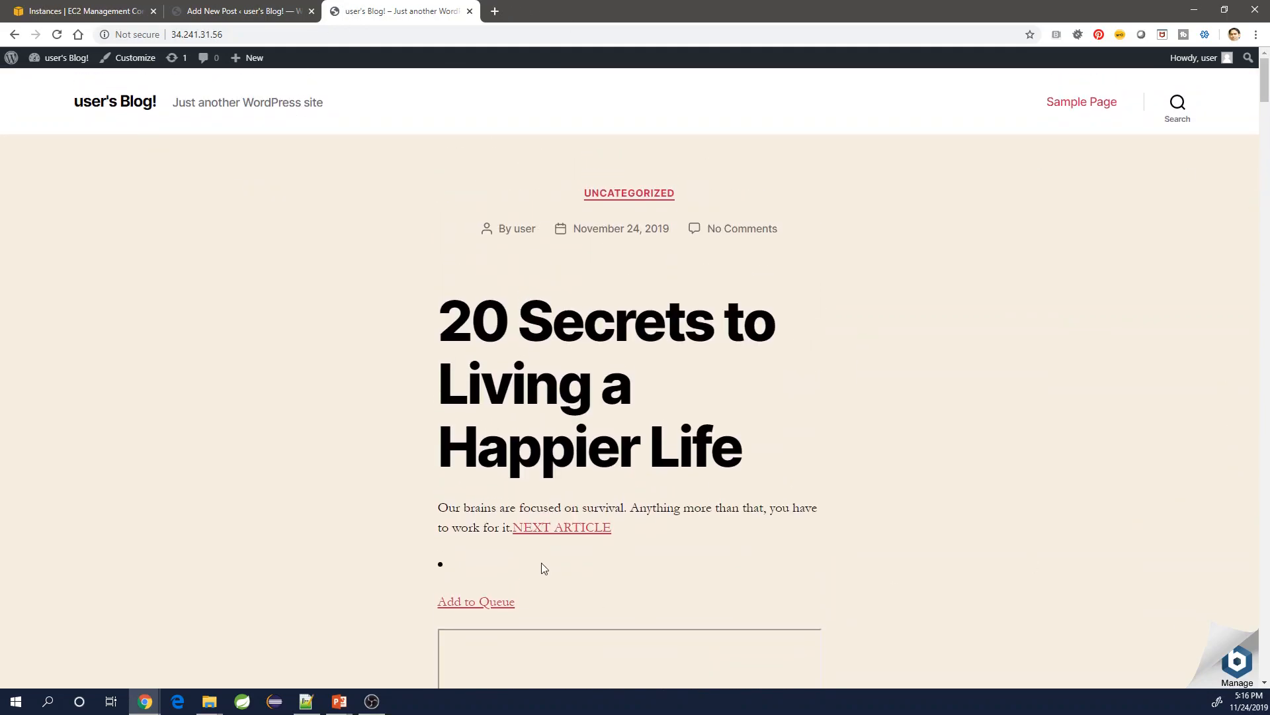
pyautogui.scroll(-20, 375, 299)
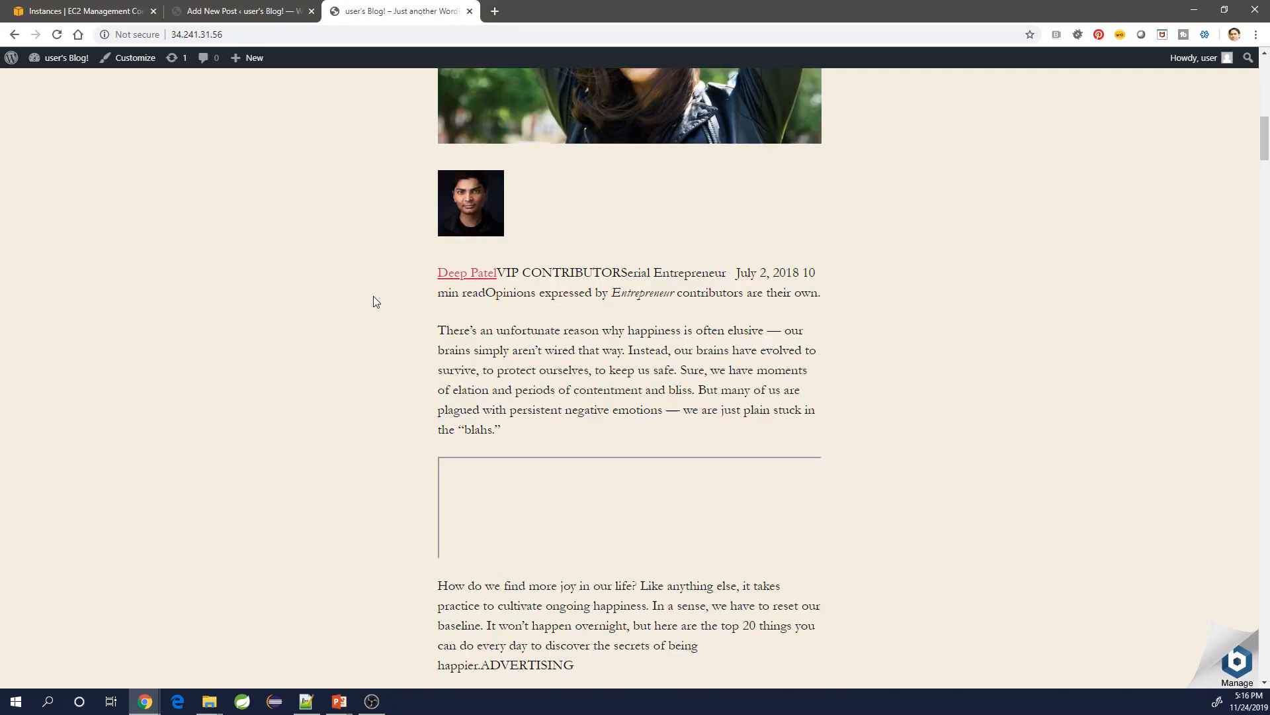
# Step: Examine the published article's sections on the public blog from the introduction through item 17
pyautogui.scroll(-15, 374, 301)
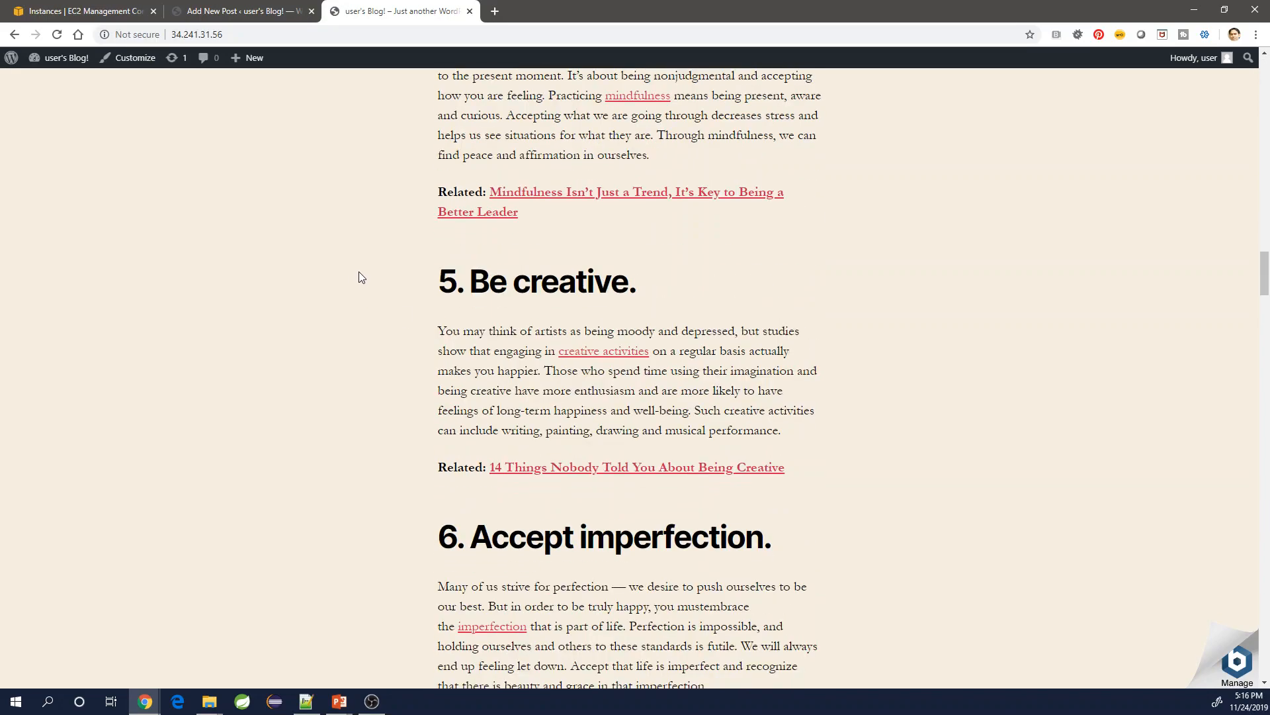
pyautogui.scroll(-20, 358, 271)
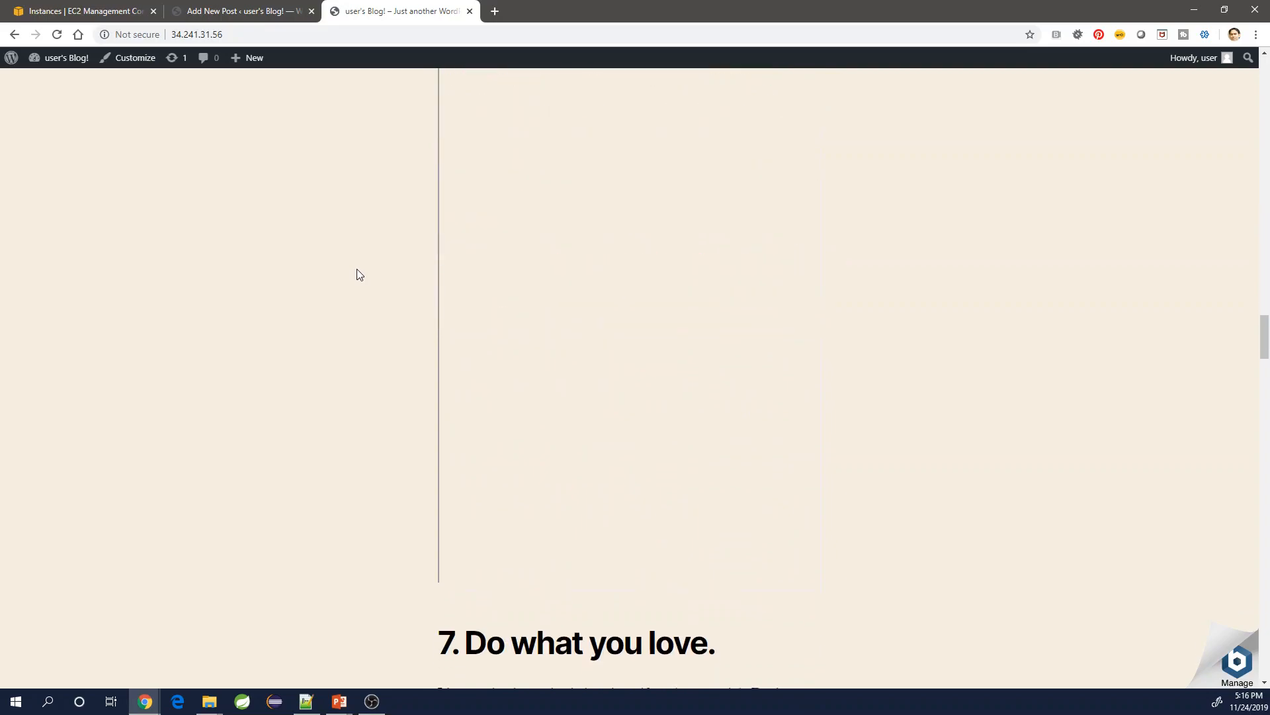
pyautogui.scroll(-20, 357, 272)
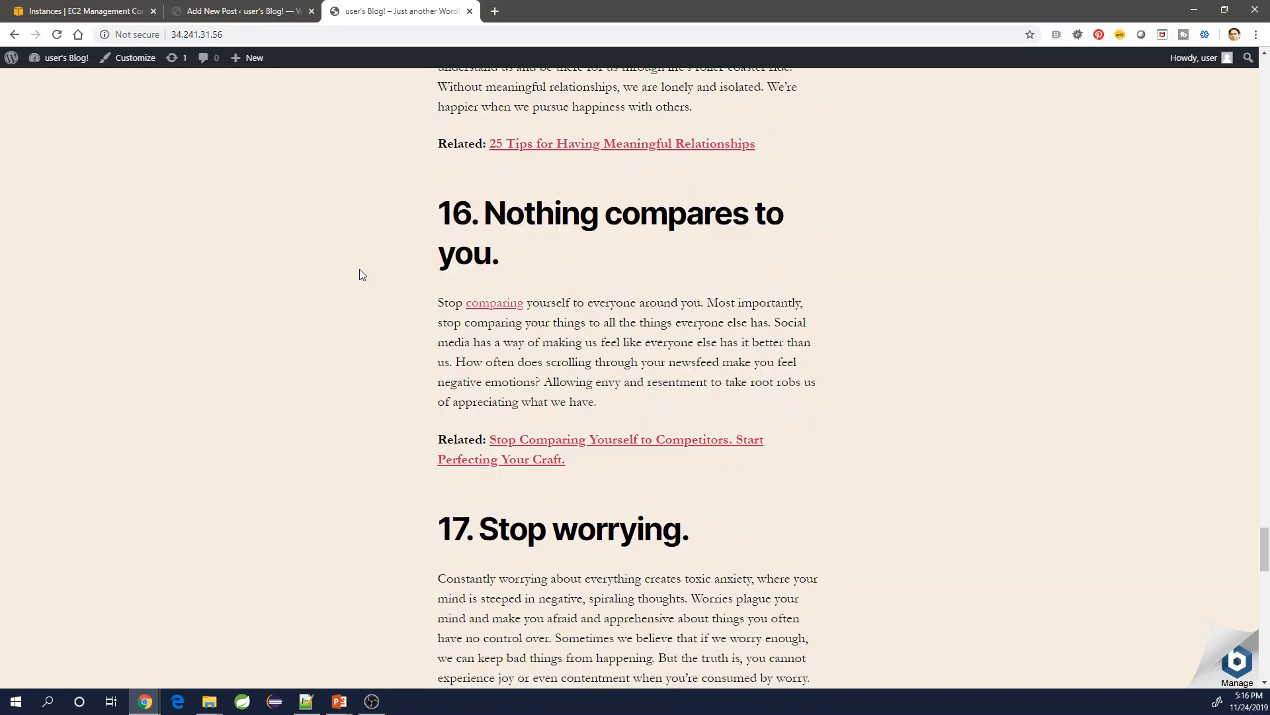
# Step: Compare the published post in the WordPress editor with the public blog, and review the WordPress instance's details in the EC2 console
pyautogui.click(241, 10)
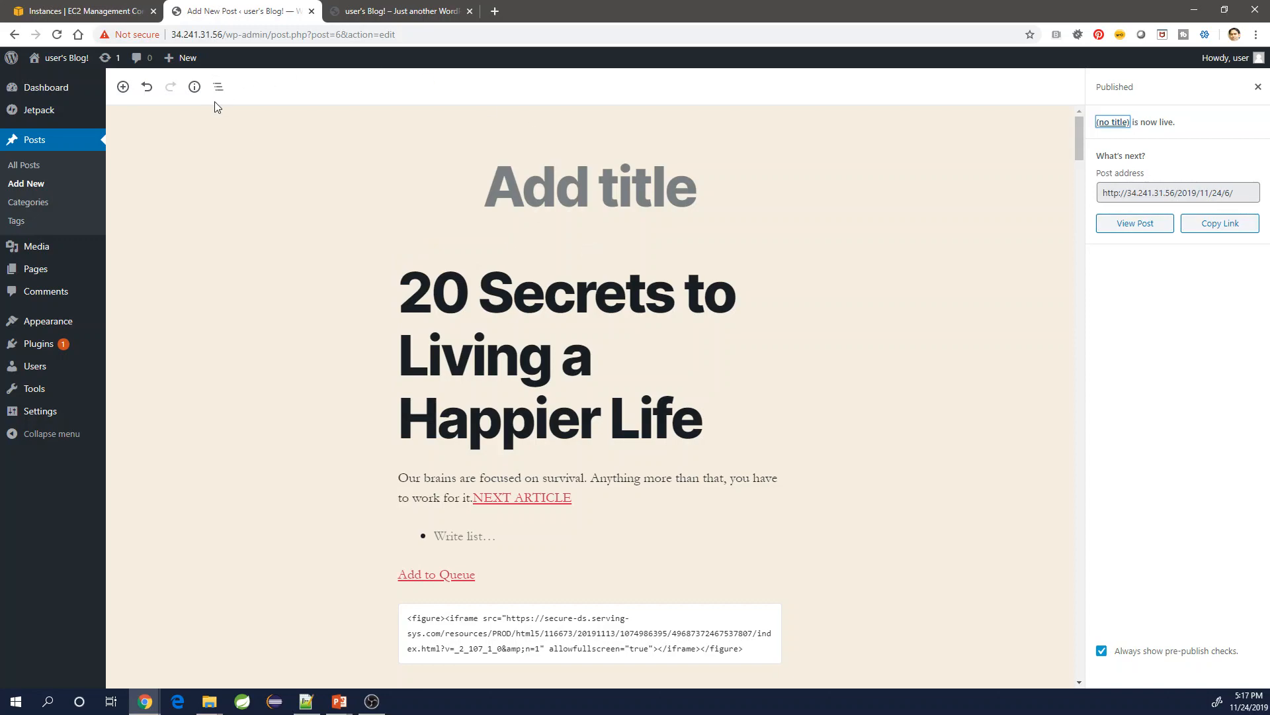
pyautogui.click(388, 14)
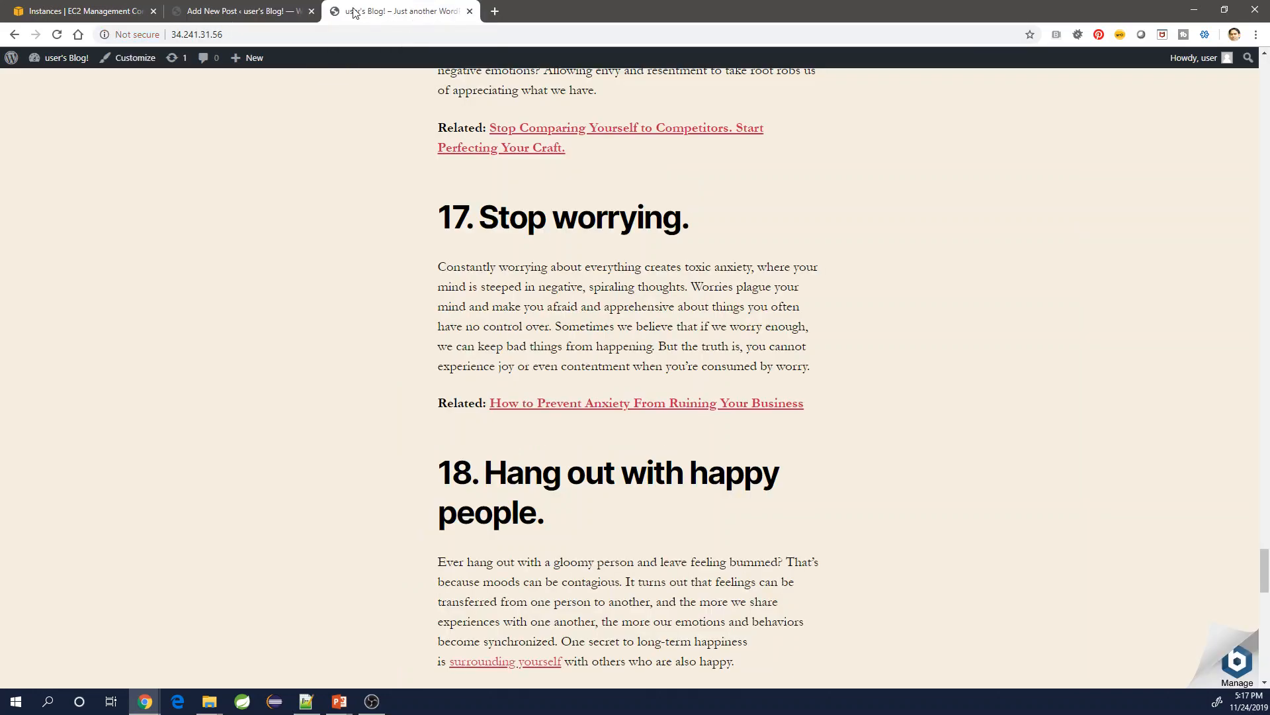
pyautogui.click(89, 11)
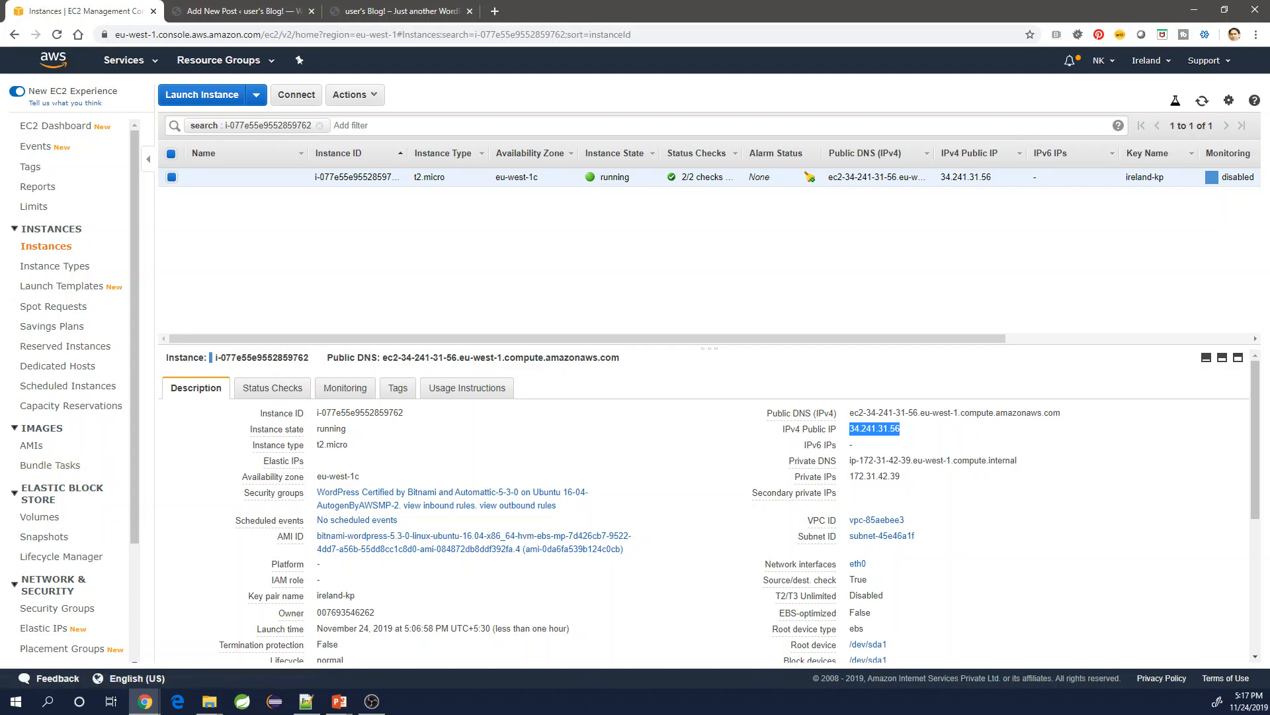
pyautogui.hotkey('alt', 'Tab')
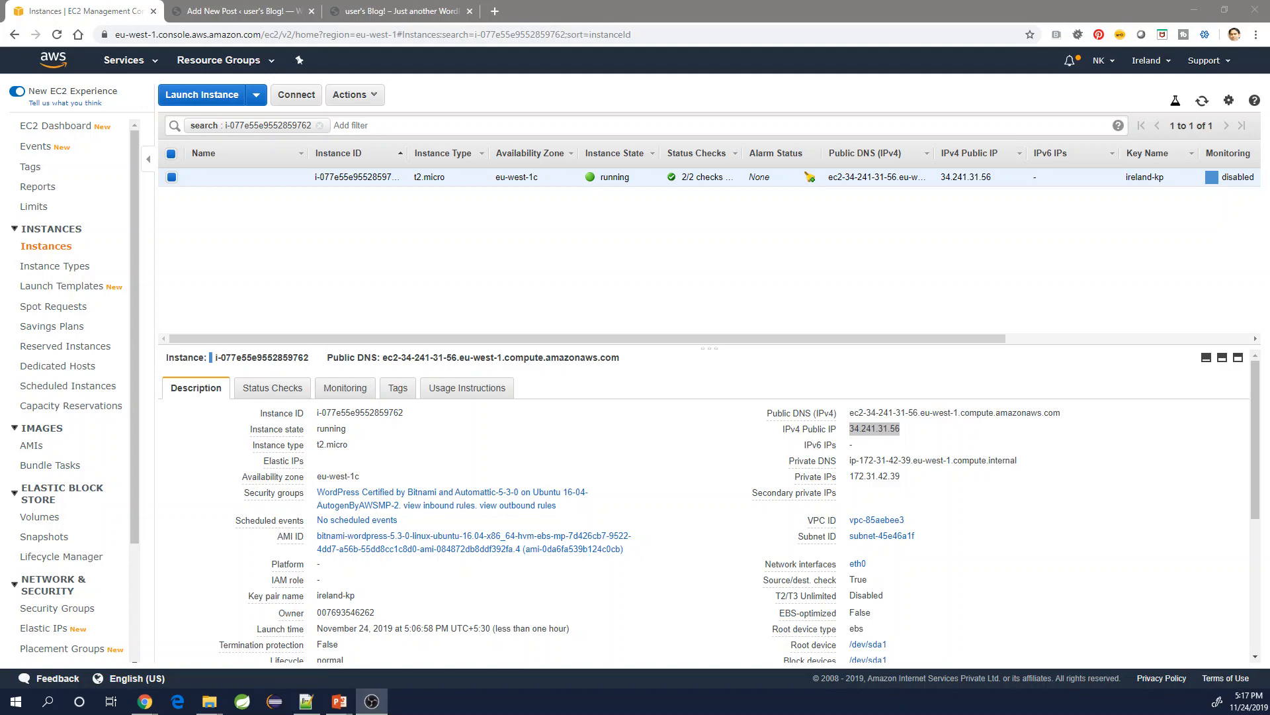